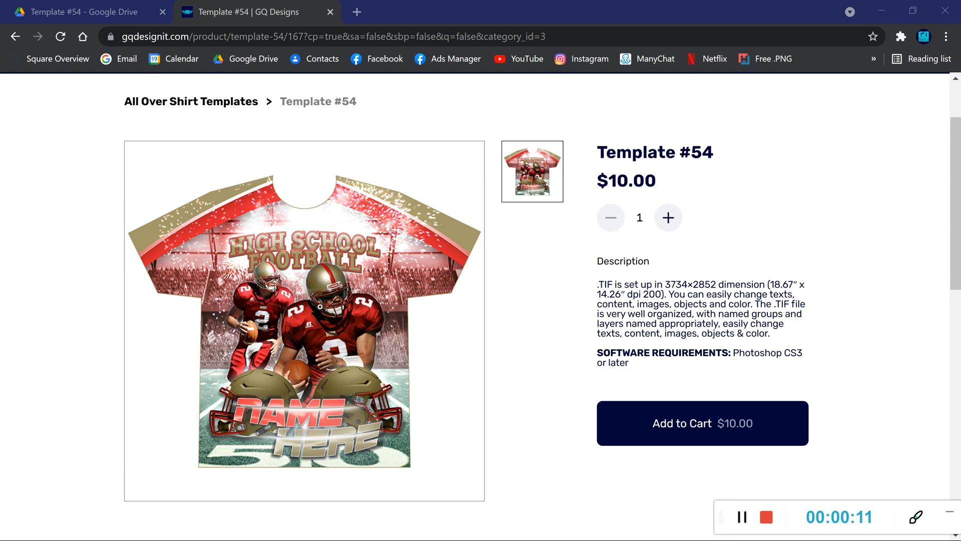
# Switch to the Template #54 Google Drive folder and scroll through its files
pyautogui.click(116, 8)
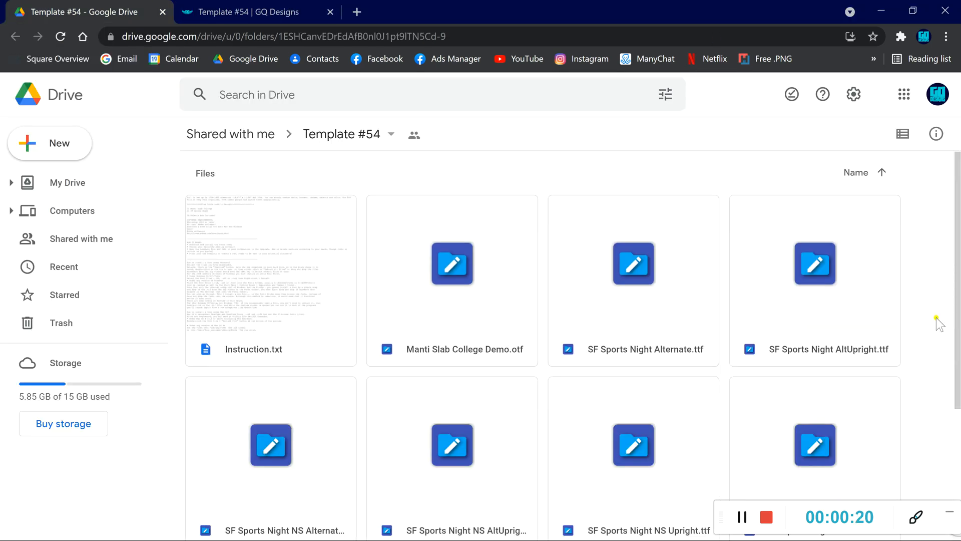
pyautogui.click(949, 511)
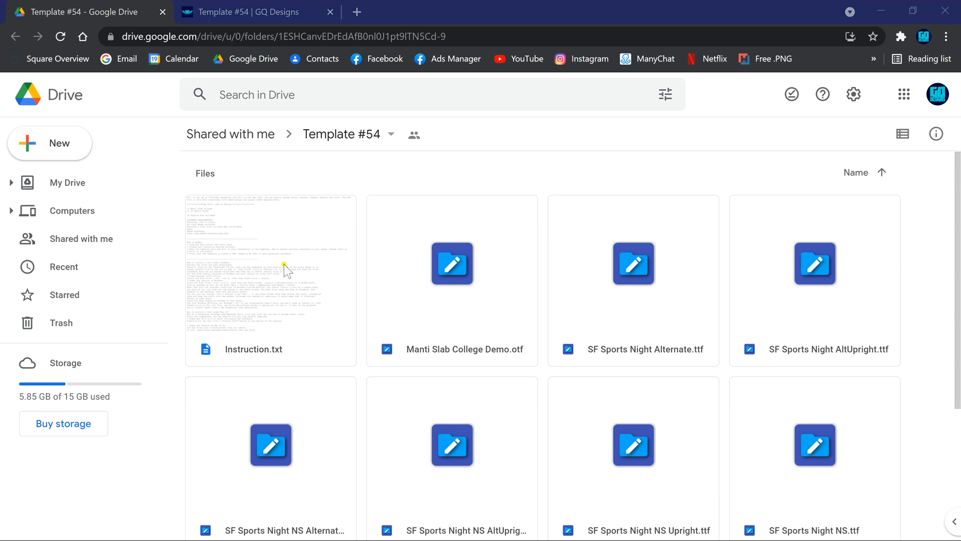
pyautogui.moveTo(958, 248); pyautogui.dragTo(959, 368)
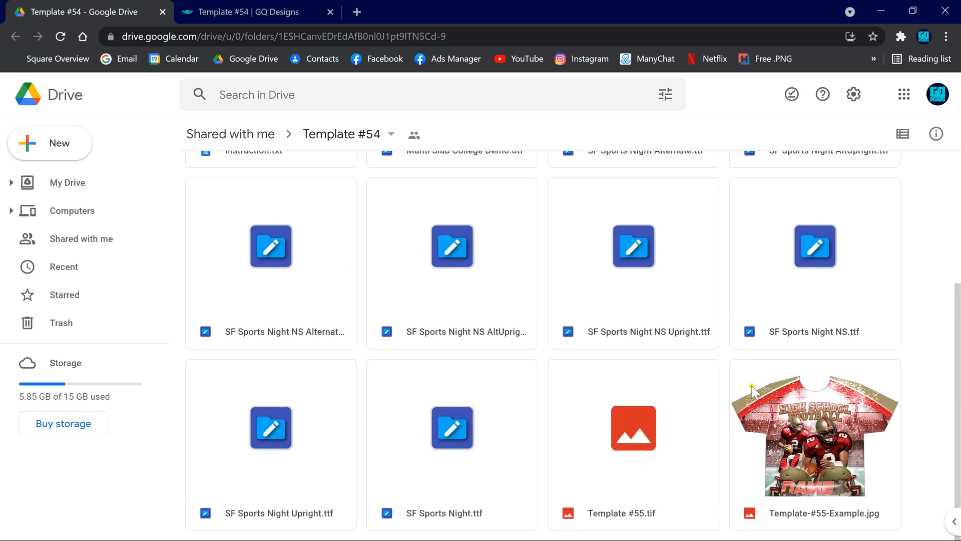
pyautogui.moveTo(958, 381); pyautogui.dragTo(960, 223)
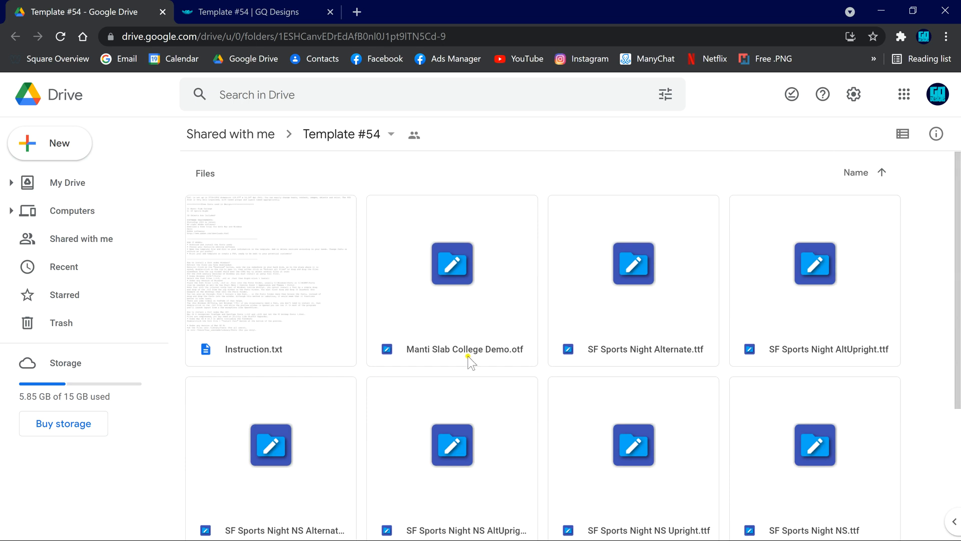
pyautogui.scroll(-1, 570, 274)
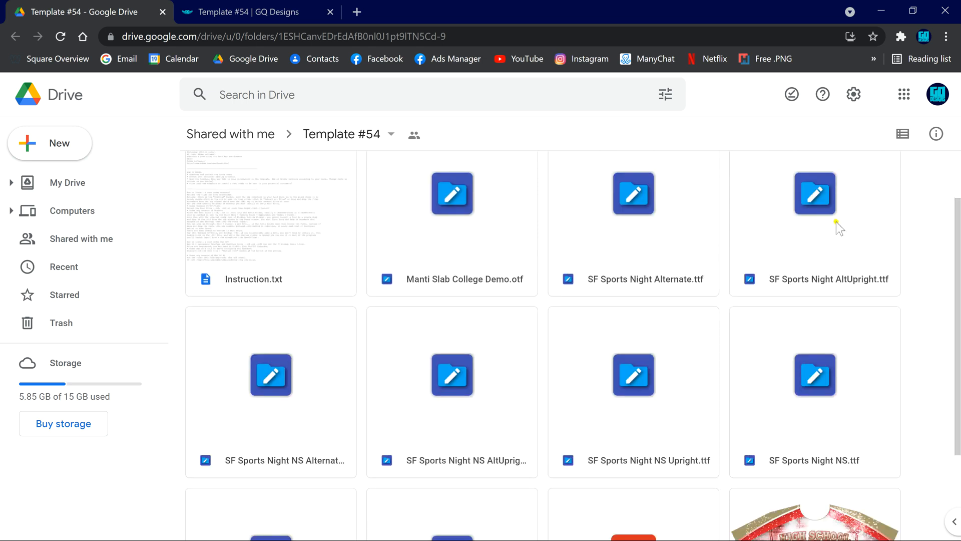
pyautogui.scroll(-3, 463, 369)
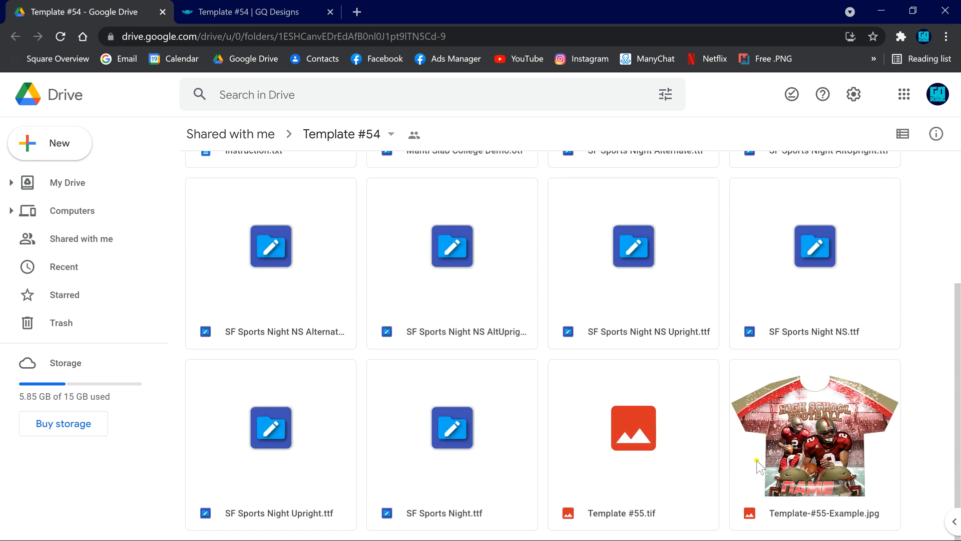
# Box-select every file in the folder, including the fonts, Instruction.txt and Template #55 images
pyautogui.moveTo(912, 476); pyautogui.dragTo(263, 227)
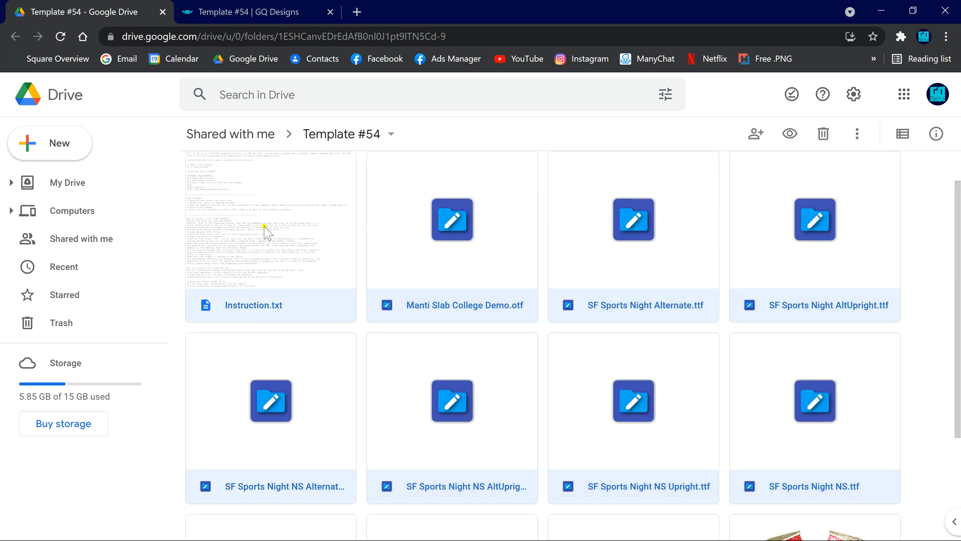
pyautogui.scroll(-3, 802, 381)
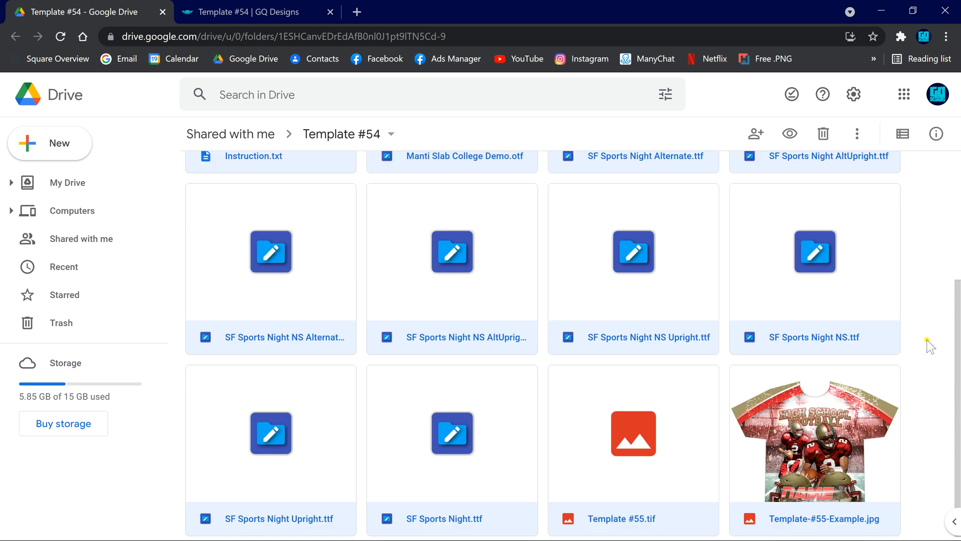
pyautogui.scroll(4, 449, 310)
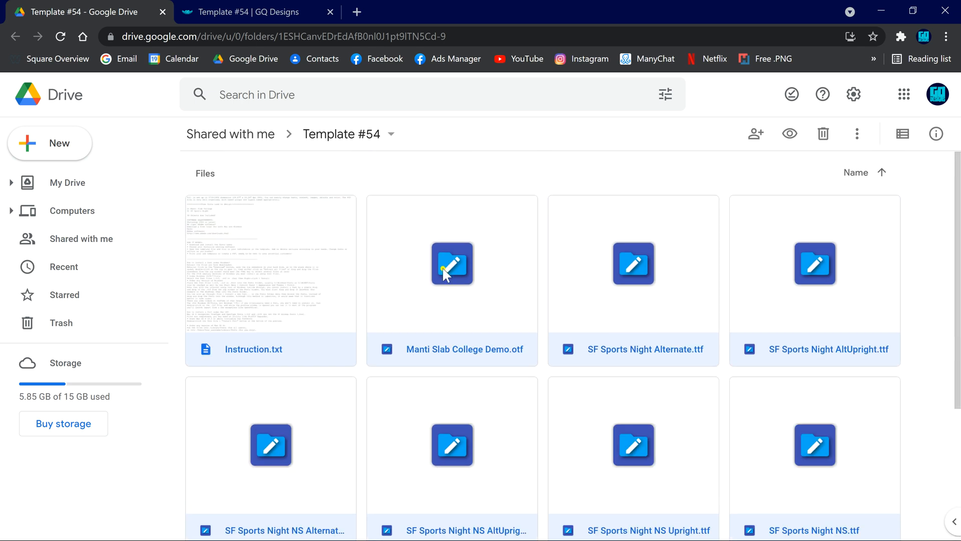
# Download the twelve selected files as one drive-download zip, then clear the selection
pyautogui.rightClick(445, 274)
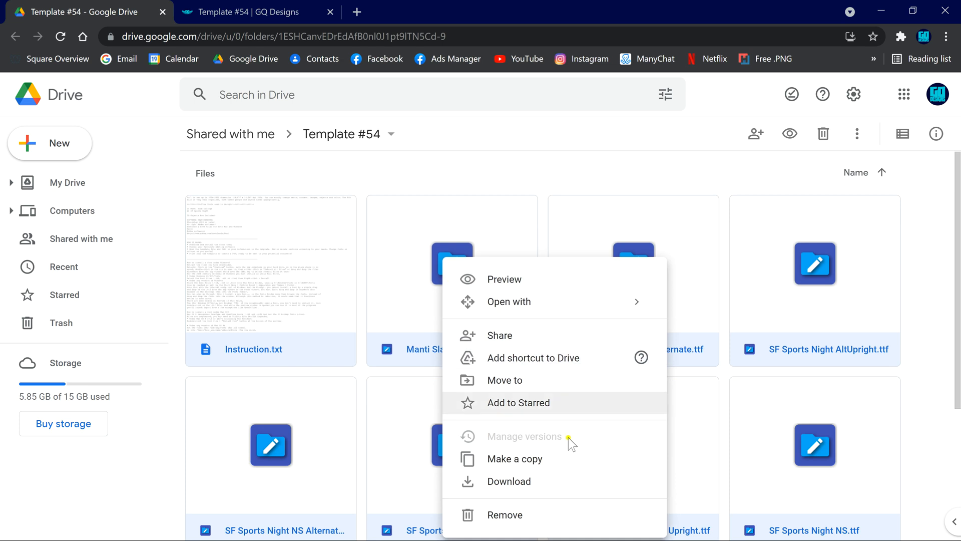
pyautogui.click(512, 482)
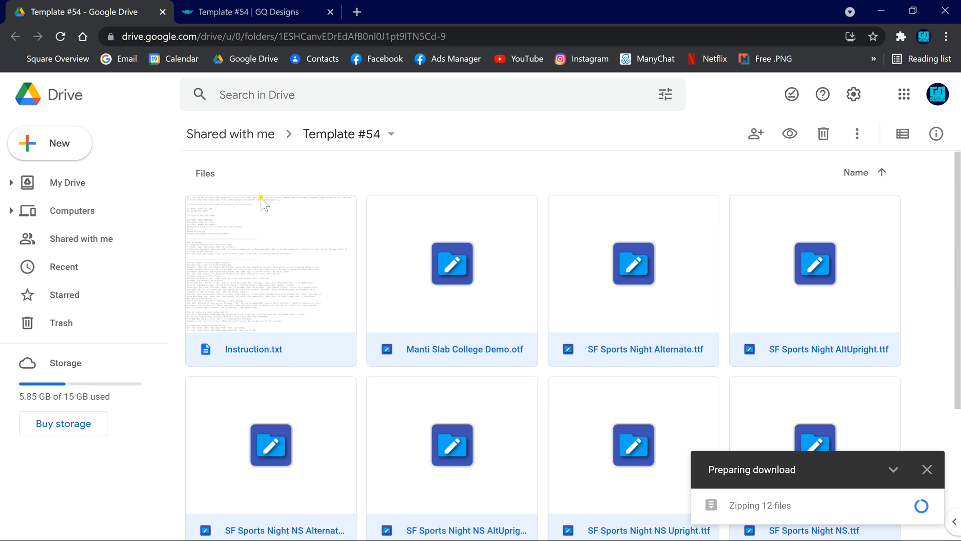
pyautogui.click(181, 450)
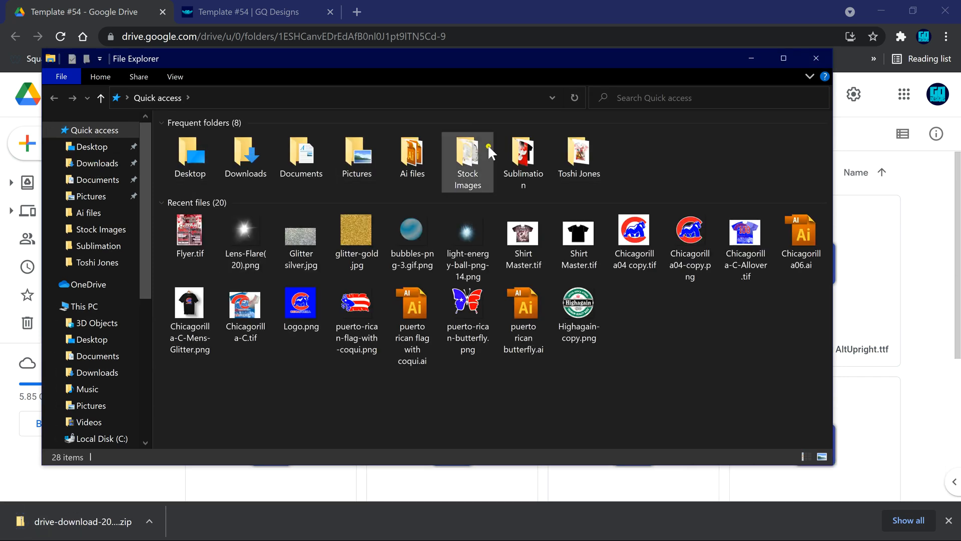
pyautogui.click(813, 61)
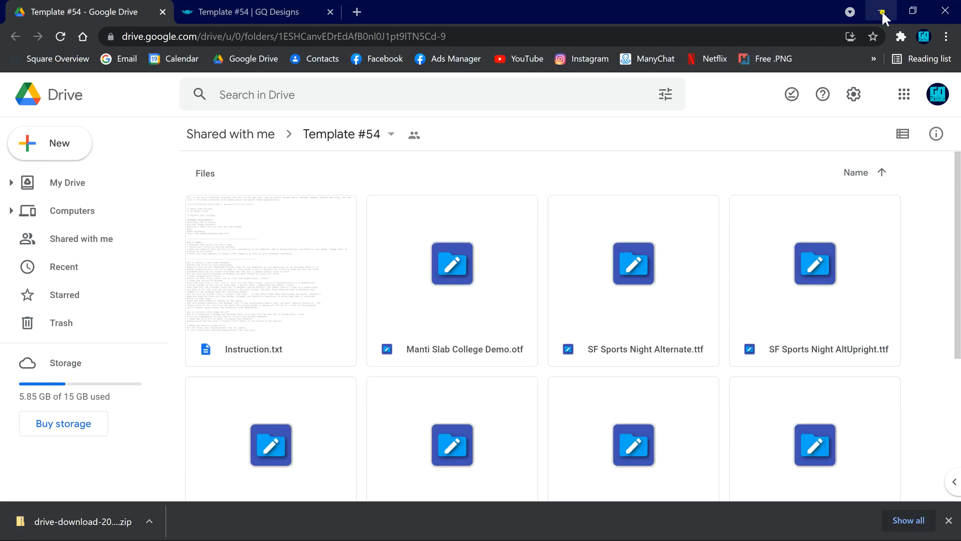
# Minimize Chrome and rearrange desktop icons, placing the downloaded zip in the top-left corner
pyautogui.click(881, 9)
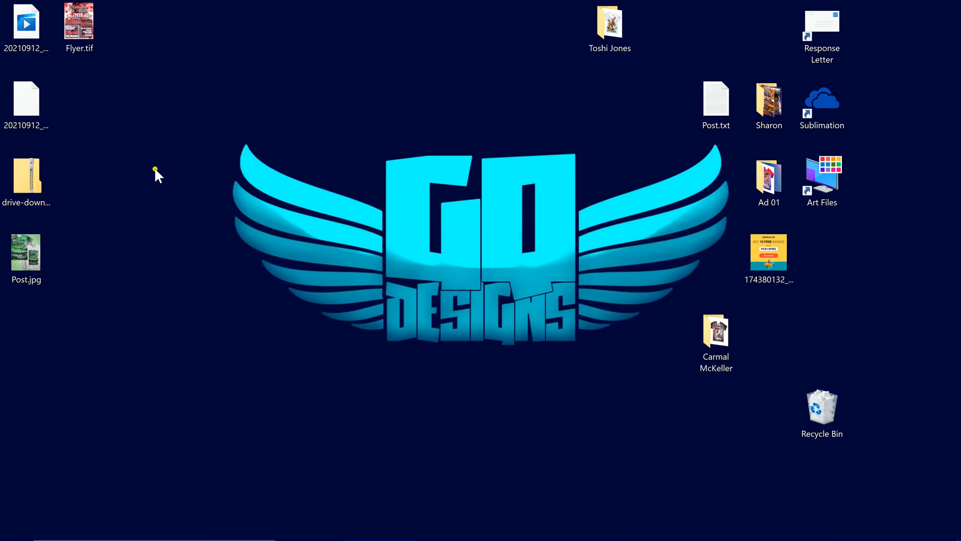
pyautogui.moveTo(34, 181); pyautogui.dragTo(141, 116)
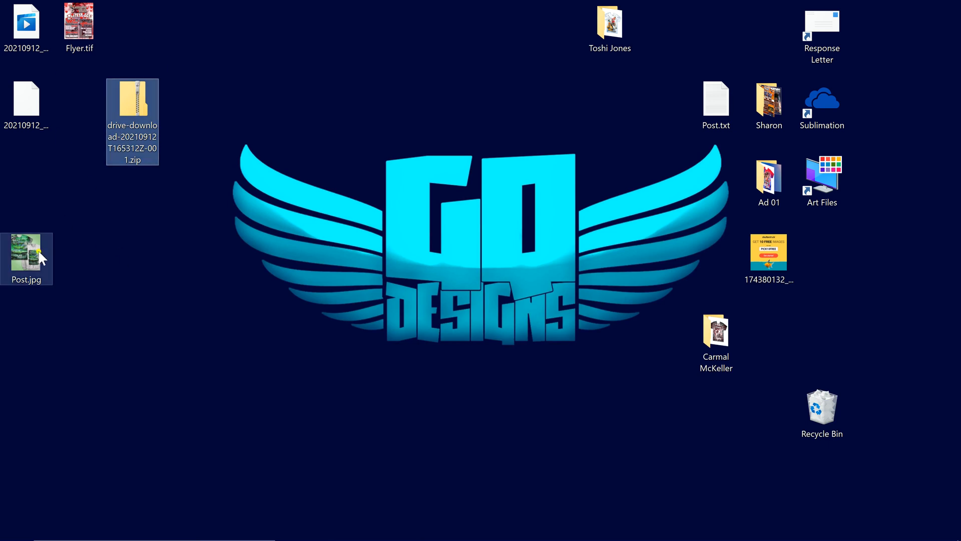
pyautogui.moveTo(25, 253); pyautogui.dragTo(65, 107)
pyautogui.moveTo(25, 215); pyautogui.dragTo(666, 173)
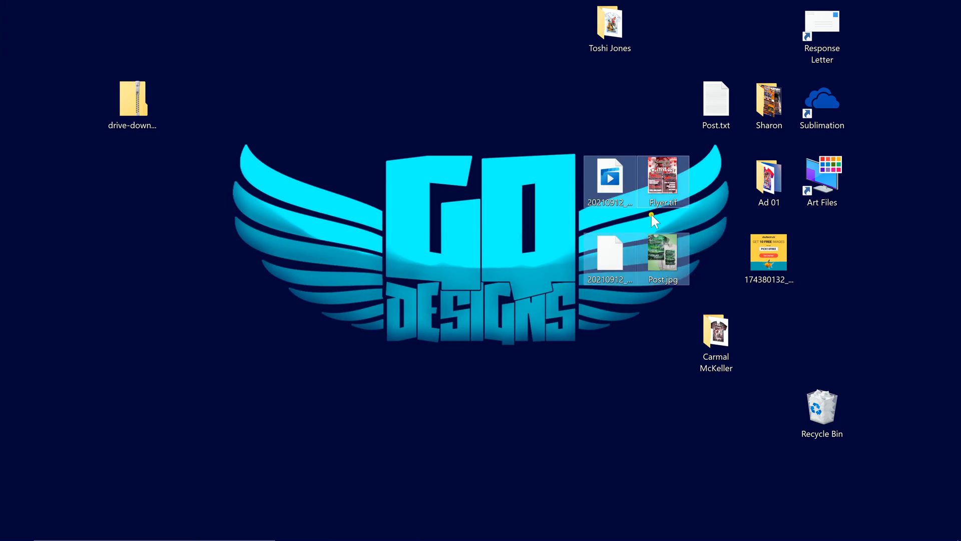
pyautogui.moveTo(127, 112); pyautogui.dragTo(40, 39)
# Extract all files from the zip with the Desktop as the destination folder
pyautogui.rightClick(37, 31)
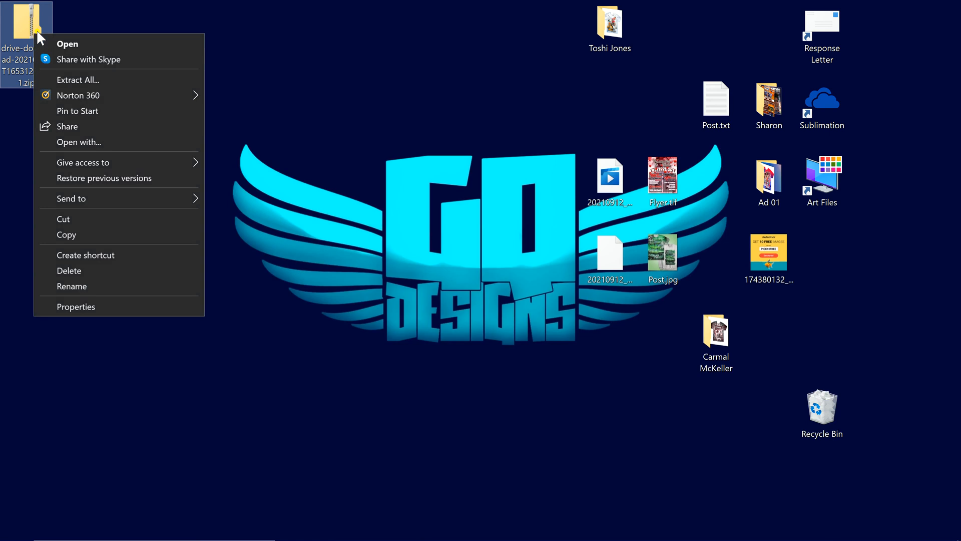
pyautogui.click(87, 76)
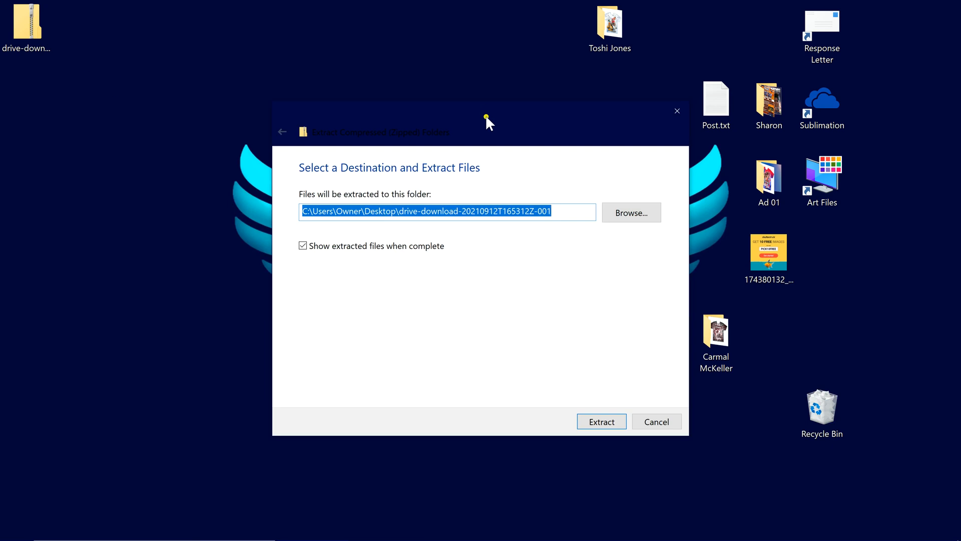
pyautogui.moveTo(324, 125); pyautogui.dragTo(168, 24)
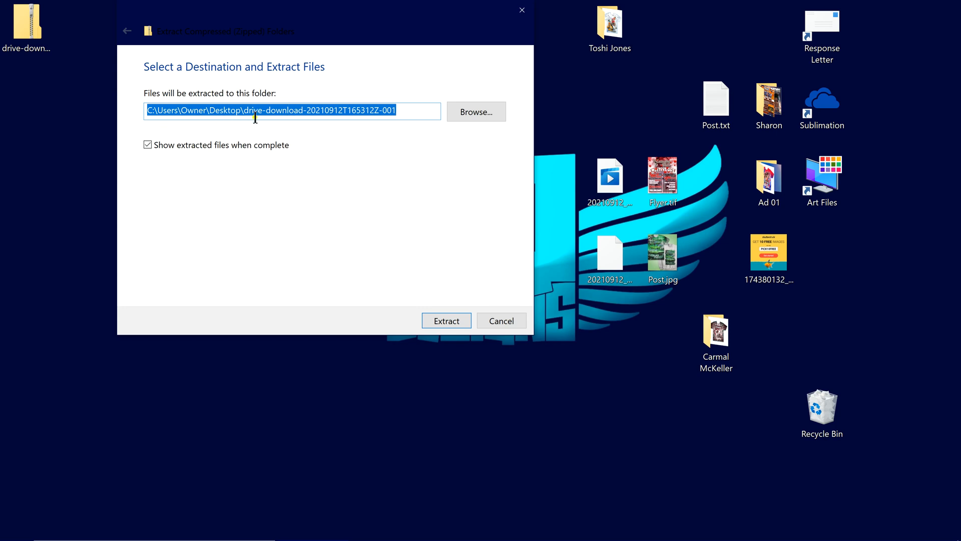
pyautogui.click(464, 112)
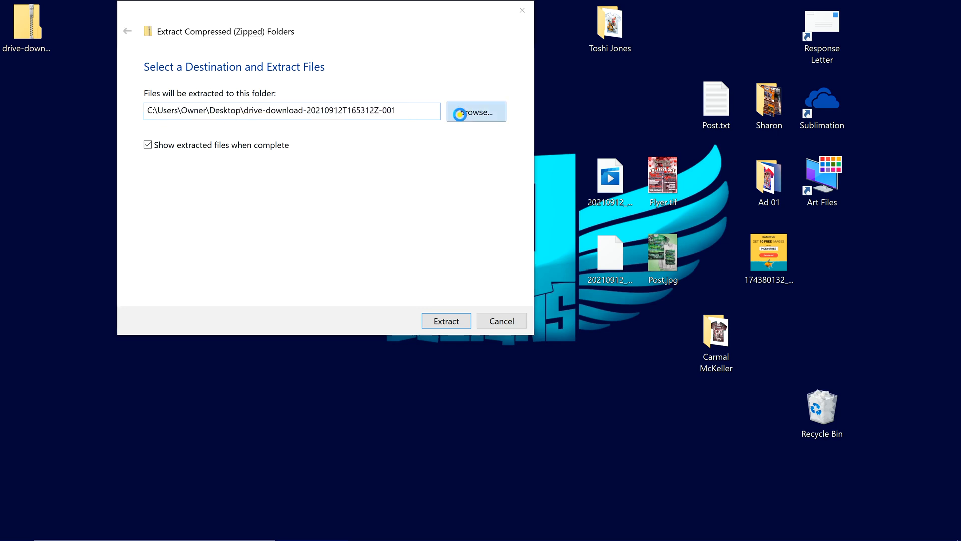
pyautogui.click(173, 99)
pyautogui.click(431, 251)
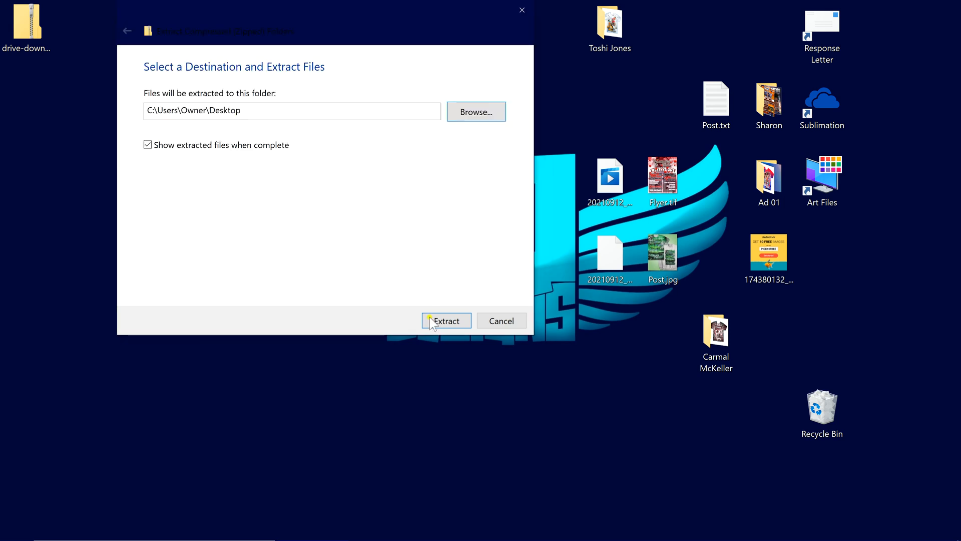
pyautogui.click(454, 321)
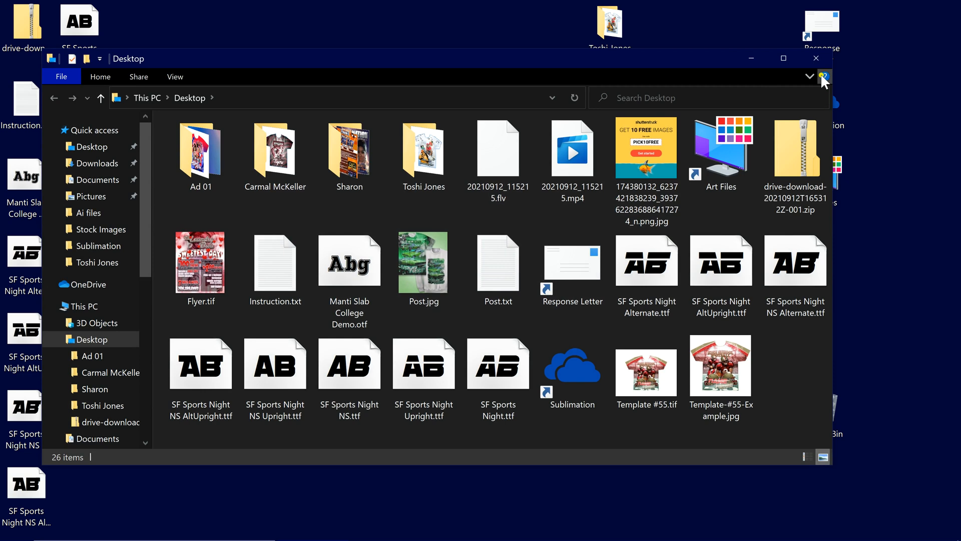
# Close the Desktop window, move the zip aside and shift the extracted files up a row
pyautogui.click(818, 67)
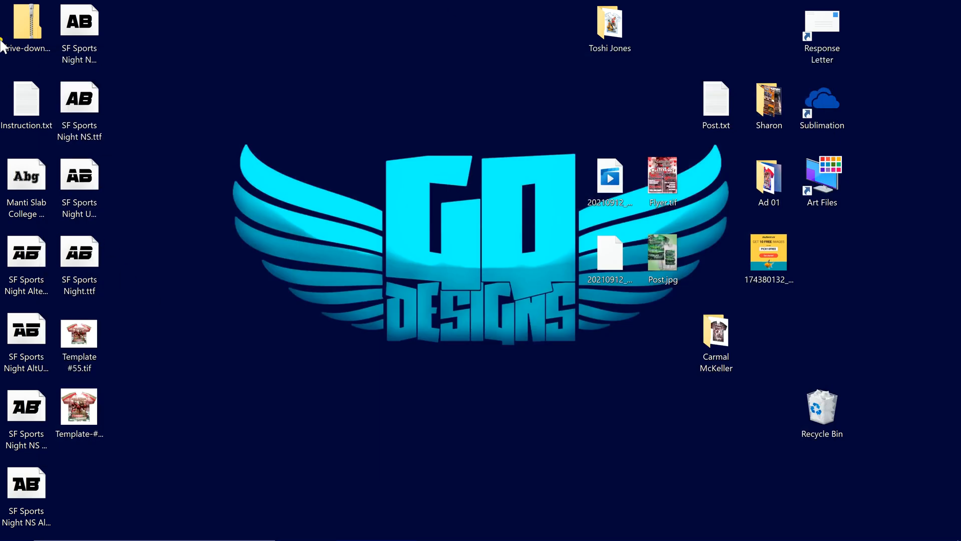
pyautogui.moveTo(26, 15); pyautogui.dragTo(848, 401)
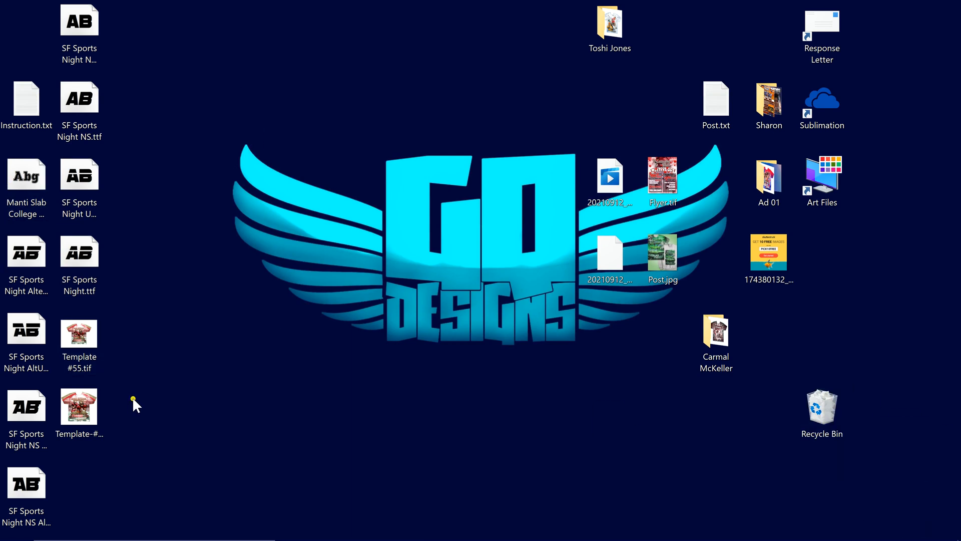
pyautogui.moveTo(7, 19); pyautogui.dragTo(41, 468)
pyautogui.moveTo(25, 118); pyautogui.dragTo(24, 27)
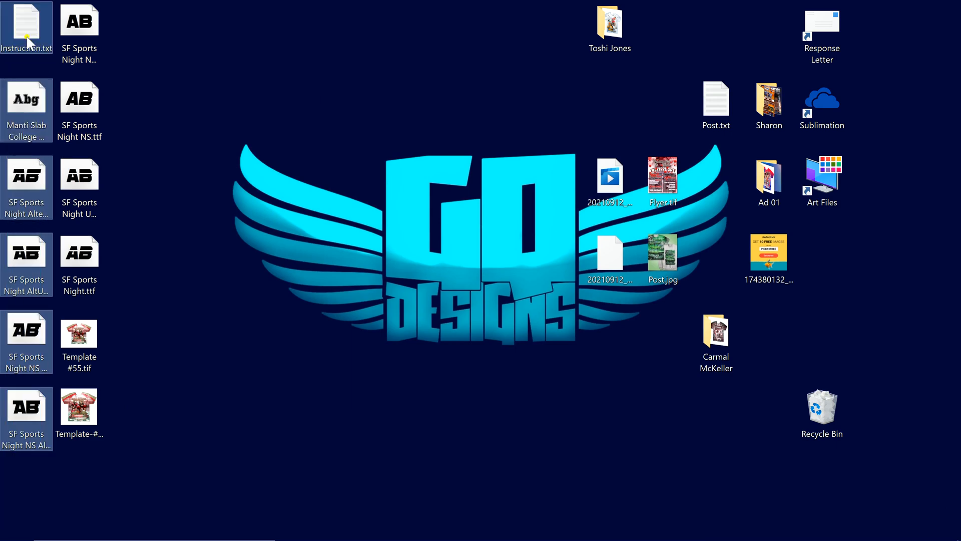
pyautogui.click(245, 21)
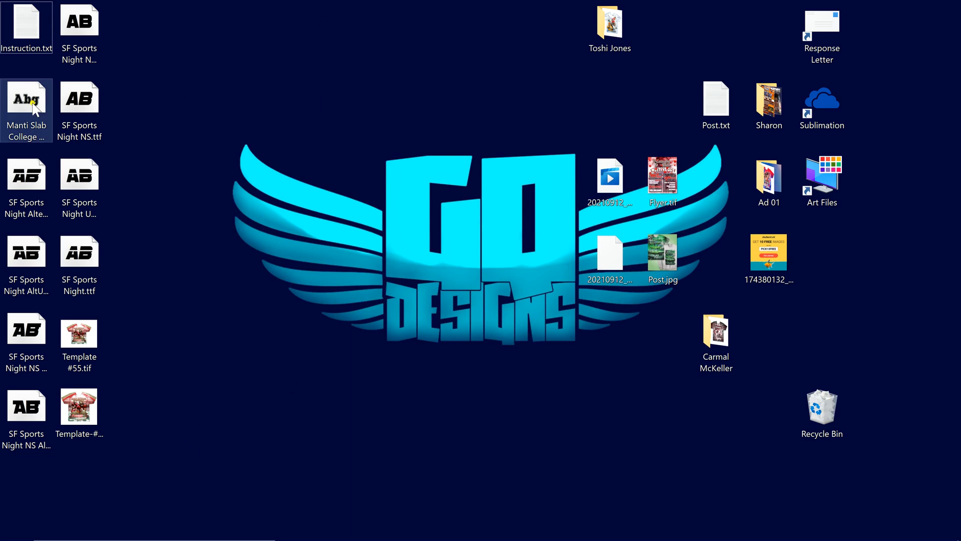
# Select through the SF Sports Night font files, ending on SF Sports Night NS Upright.ttf
pyautogui.click(23, 185)
pyautogui.click(18, 266)
pyautogui.click(19, 325)
pyautogui.click(19, 407)
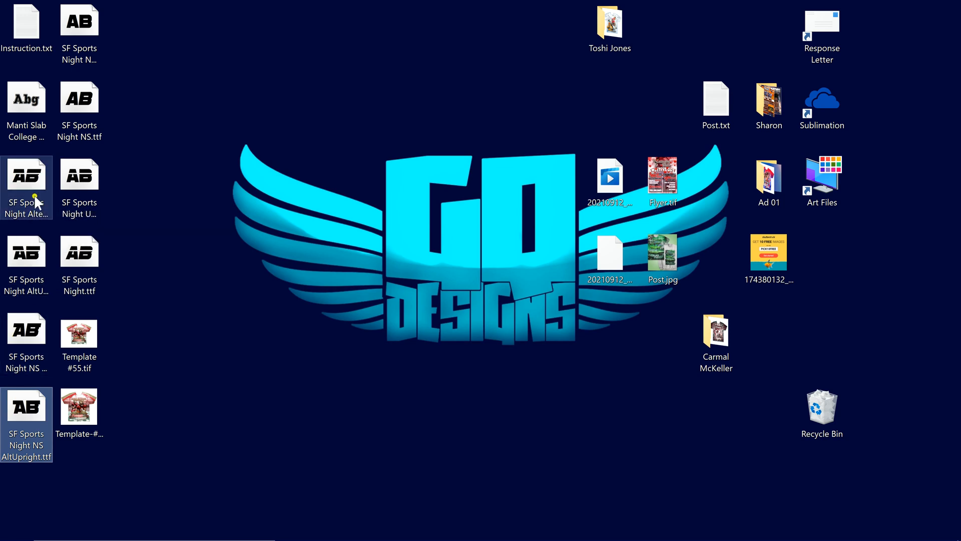
pyautogui.click(25, 186)
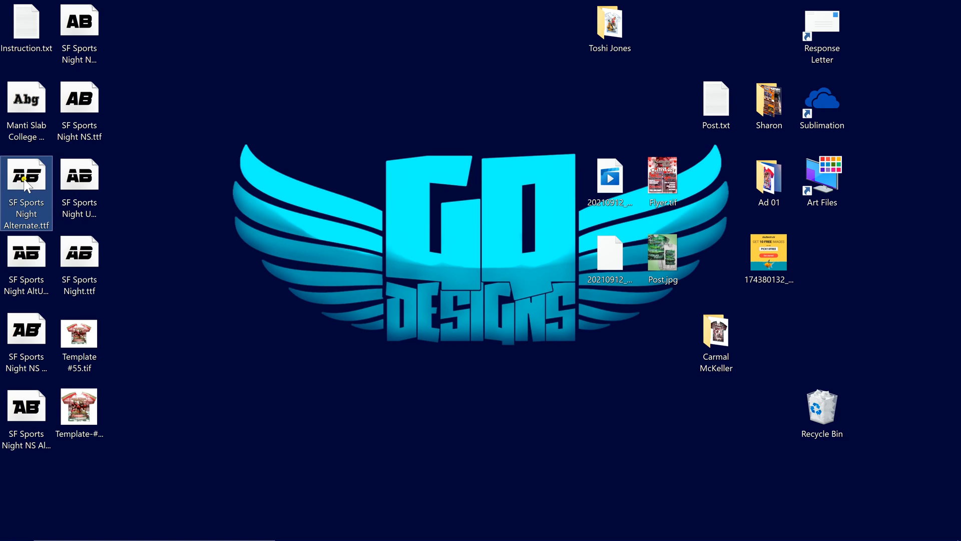
pyautogui.click(78, 27)
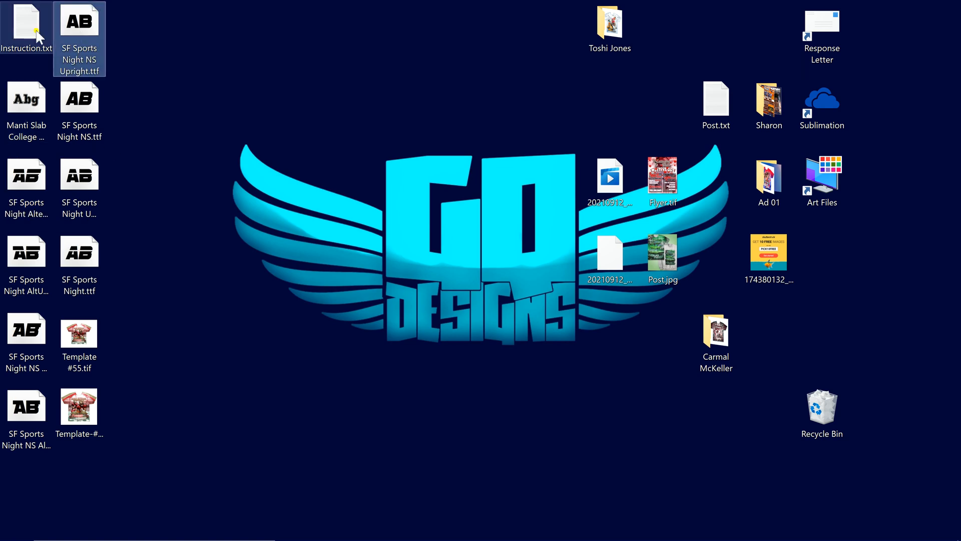
# Install SF Sports Night NS Upright, replacing the existing copy, then open Instruction.txt
pyautogui.doubleClick(74, 24)
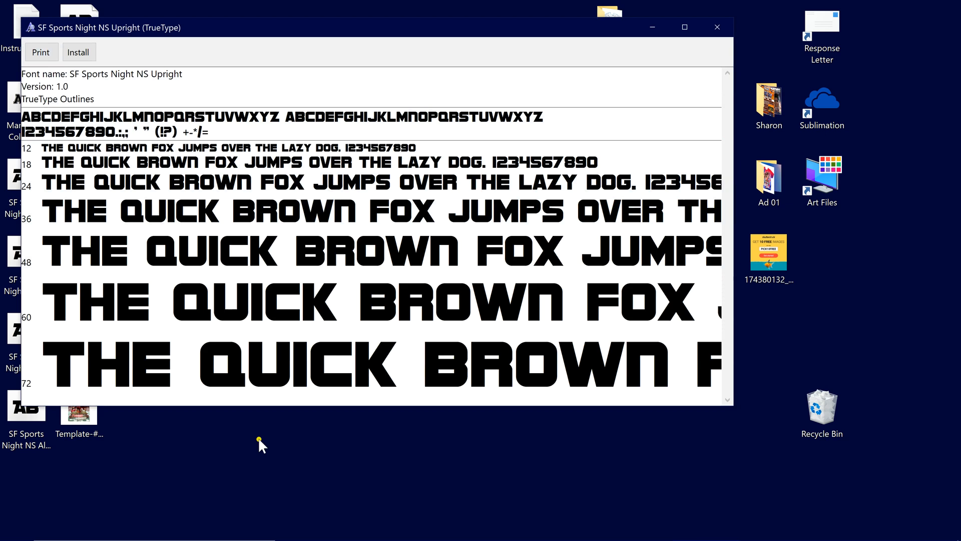
pyautogui.click(90, 53)
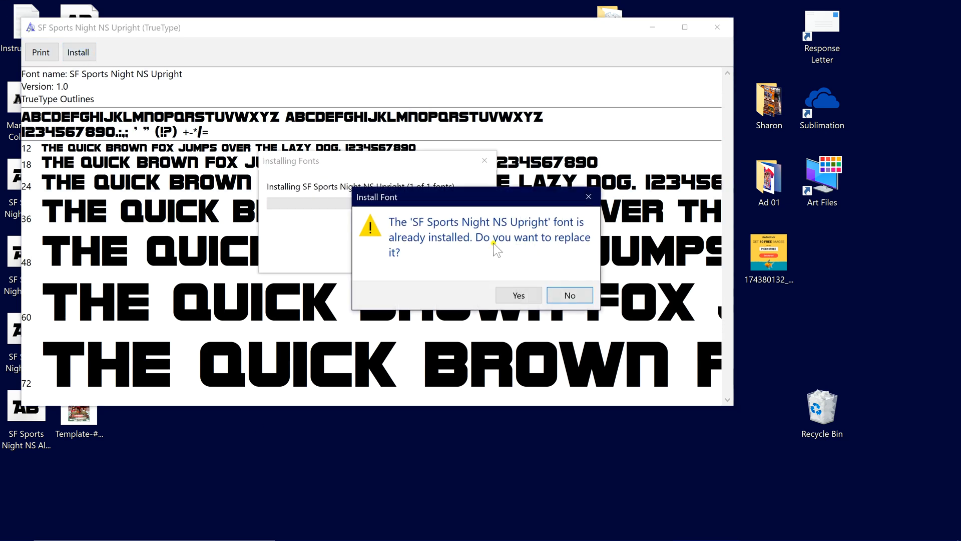
pyautogui.click(571, 297)
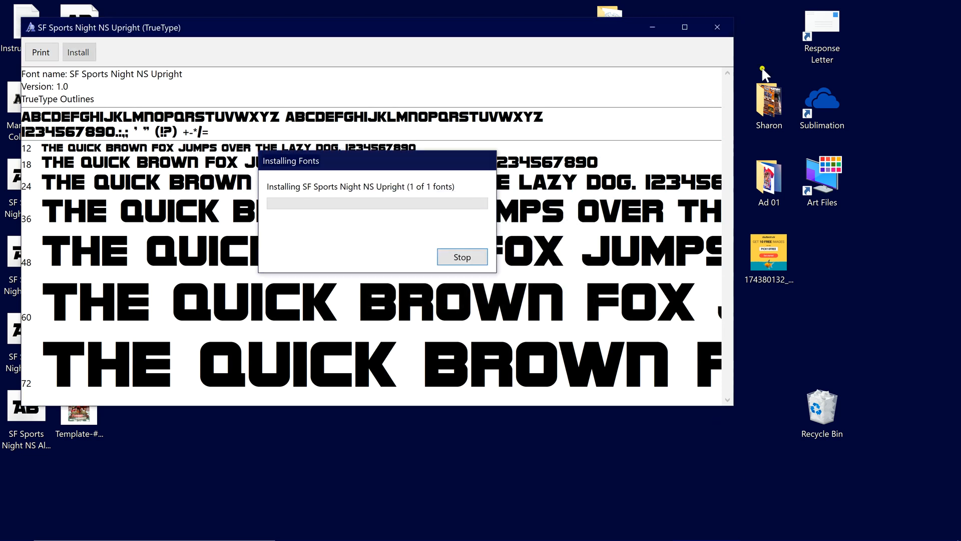
pyautogui.click(717, 27)
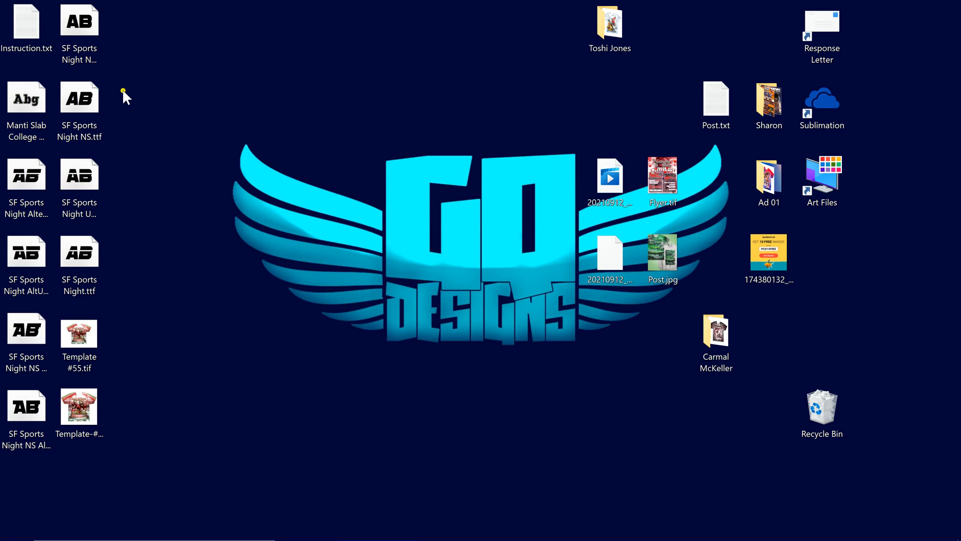
pyautogui.doubleClick(25, 25)
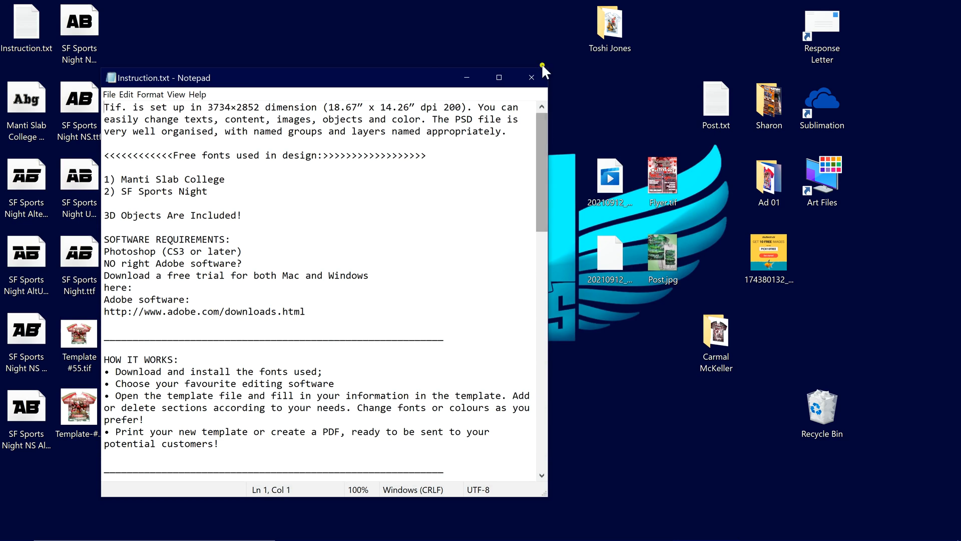
pyautogui.click(532, 78)
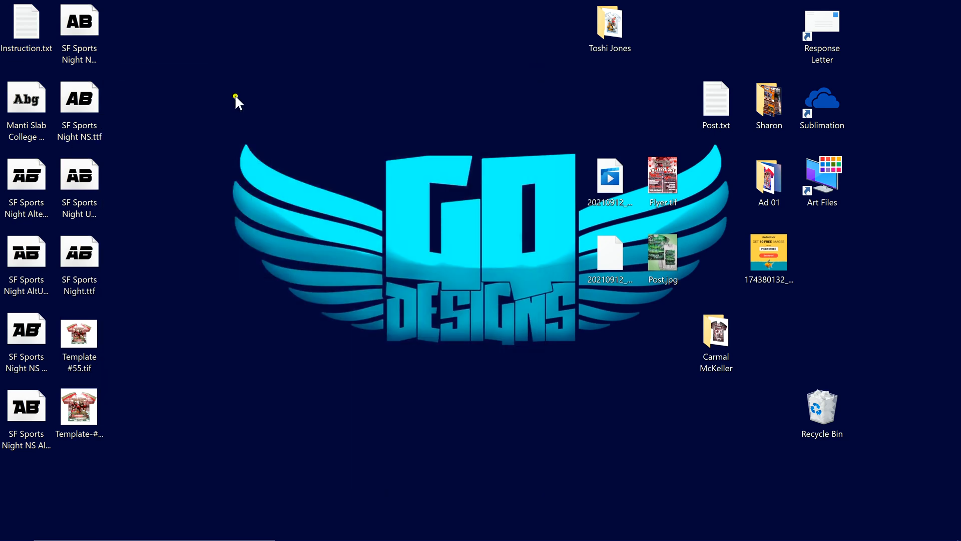
pyautogui.click(79, 408)
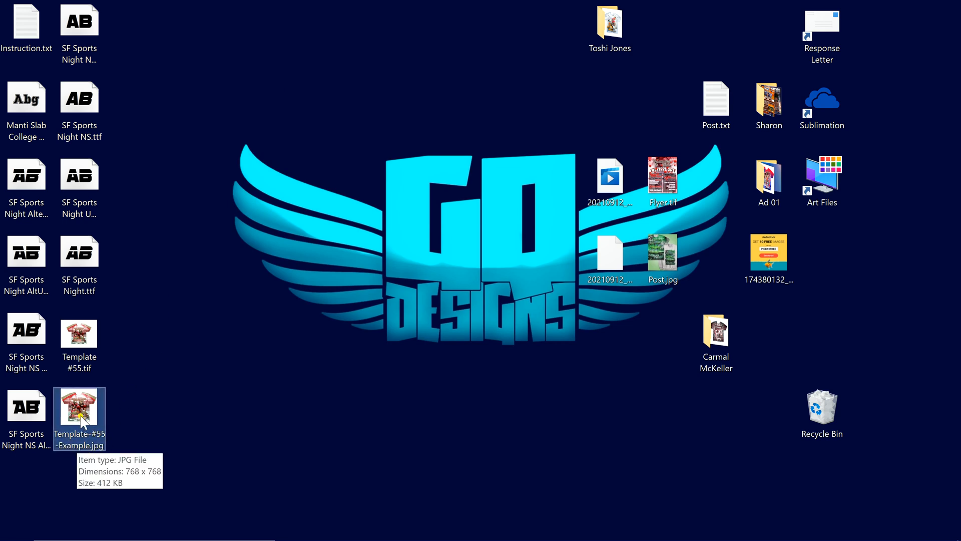
# Move Template-#55-Example.jpg beside Template #55.tif and preview the shirt mockup in Photos
pyautogui.moveTo(80, 406); pyautogui.dragTo(143, 326)
pyautogui.doubleClick(136, 341)
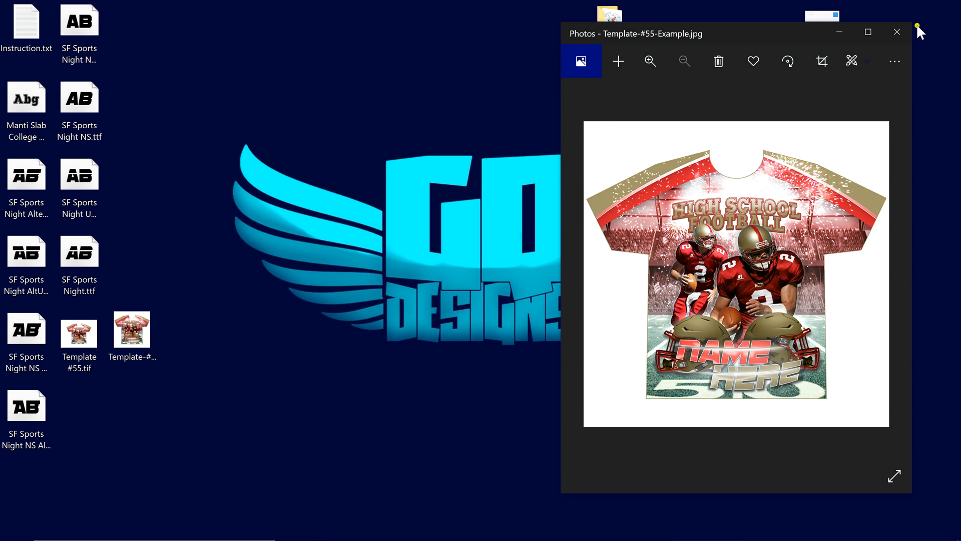
pyautogui.click(898, 34)
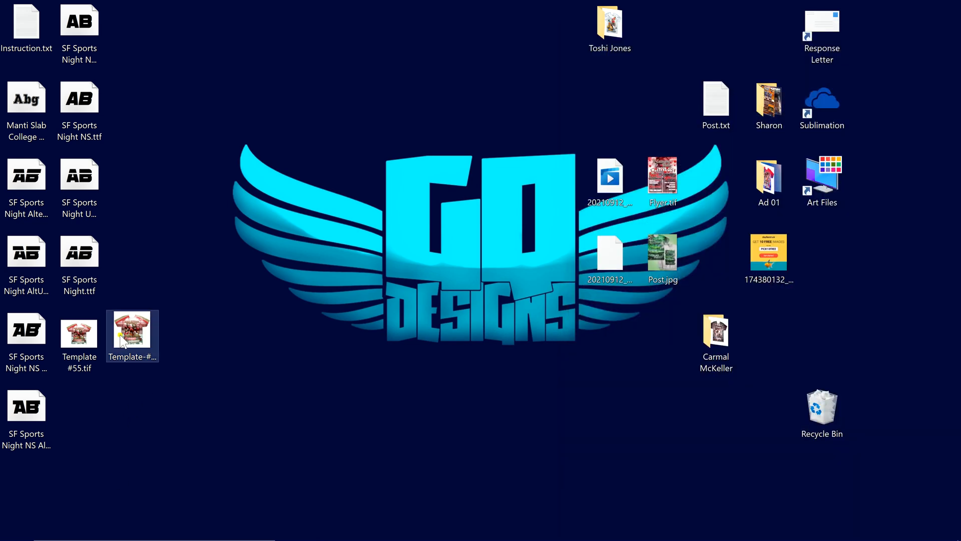
# Return the example JPG to the left column and move Template #55.tif to mid-desktop, then try opening it
pyautogui.moveTo(132, 330); pyautogui.dragTo(79, 405)
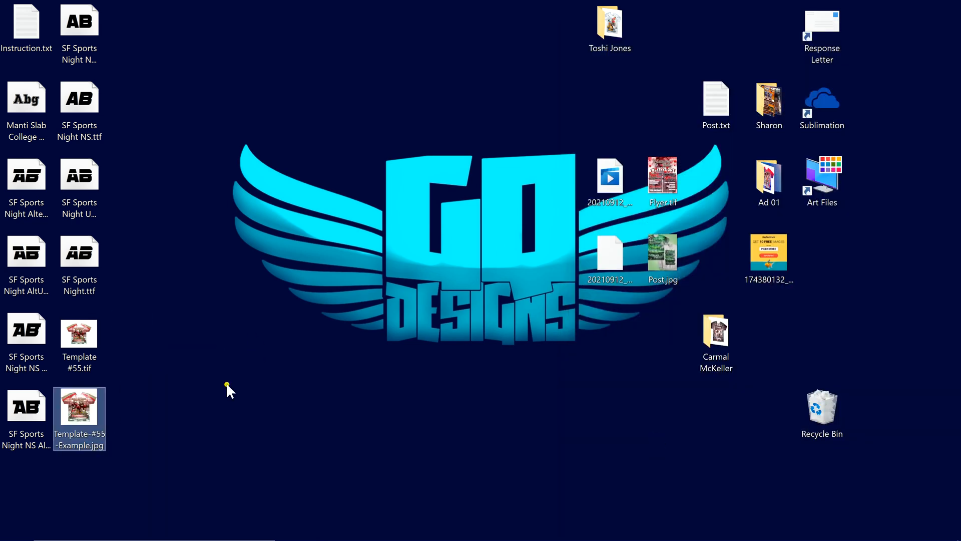
pyautogui.moveTo(81, 336); pyautogui.dragTo(185, 337)
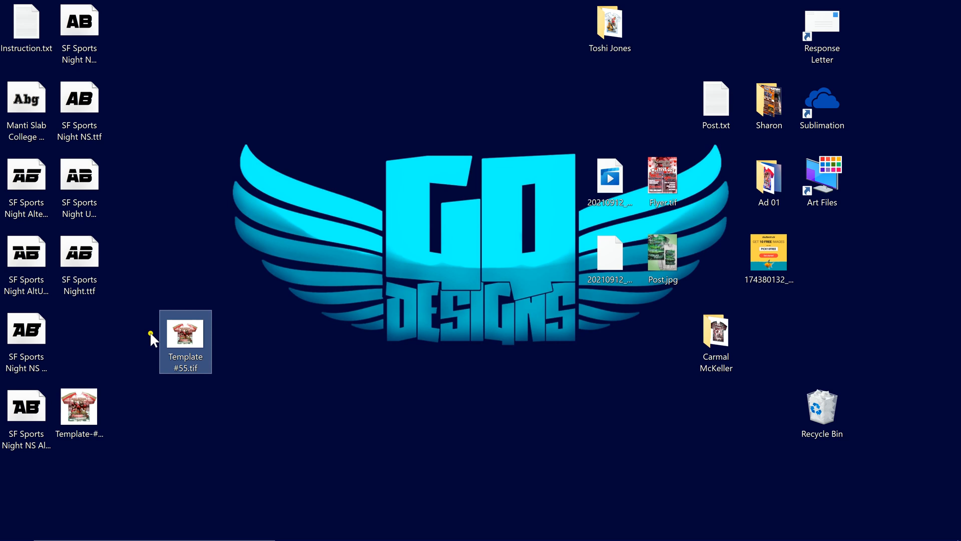
pyautogui.moveTo(189, 353)
pyautogui.doubleClick(172, 340)
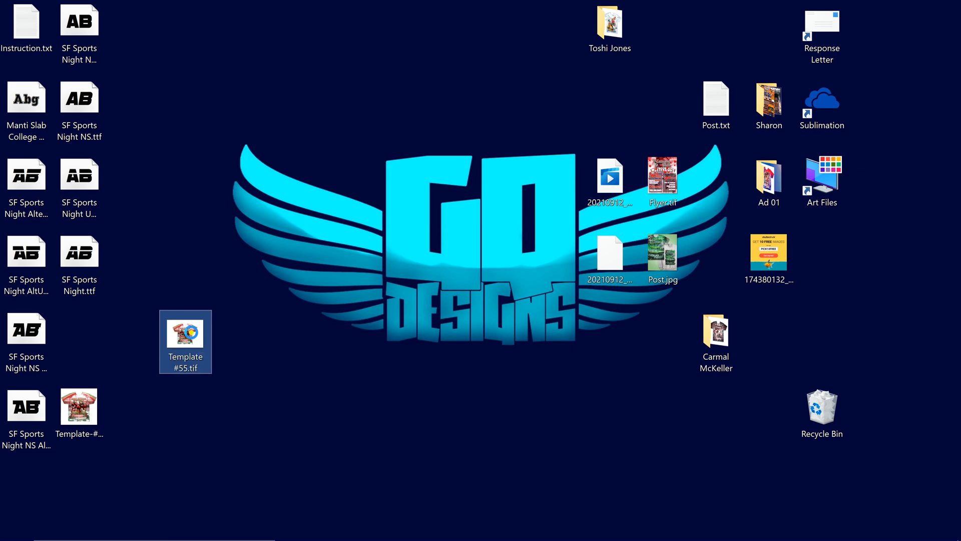
# Through Open with on Template #55.tif, make Adobe Photoshop 2020 always open .tif files
pyautogui.rightClick(191, 334)
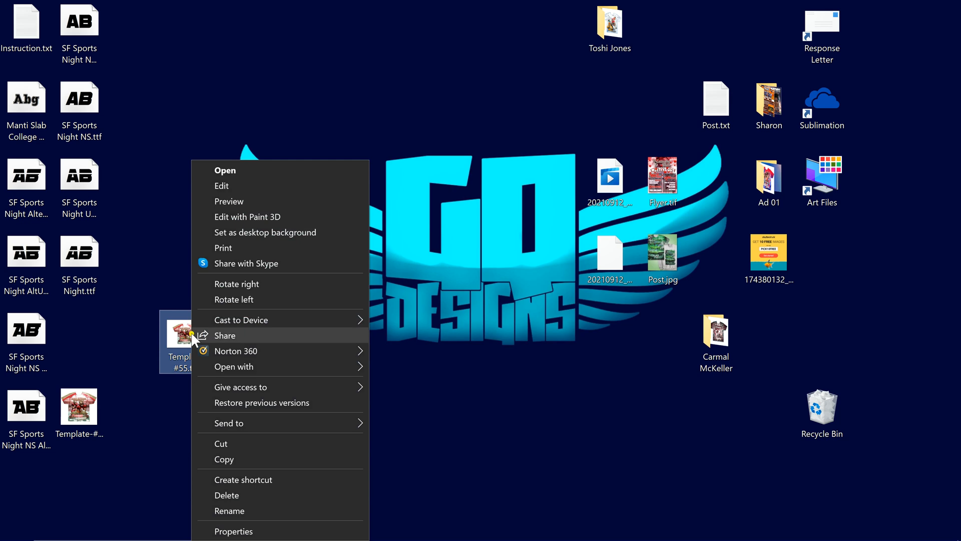
pyautogui.moveTo(247, 369)
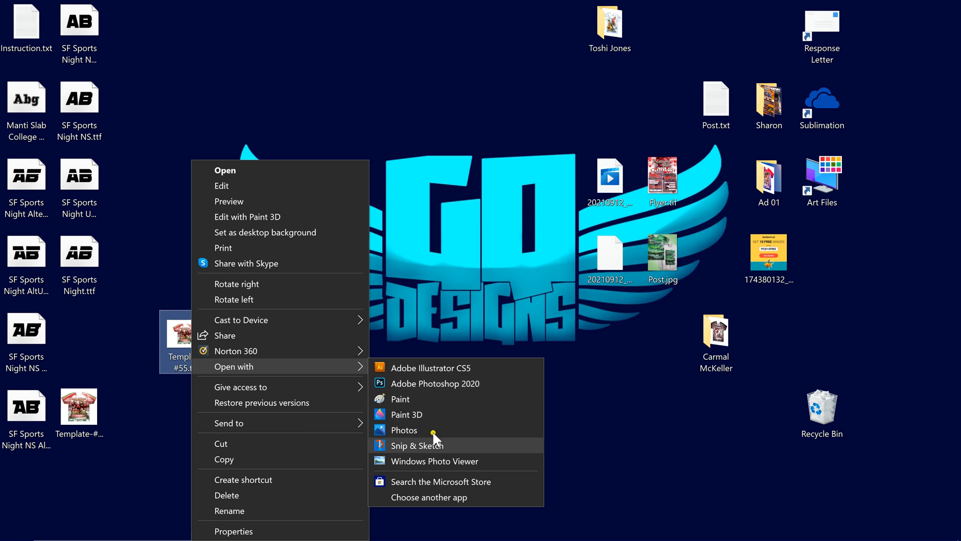
pyautogui.click(441, 498)
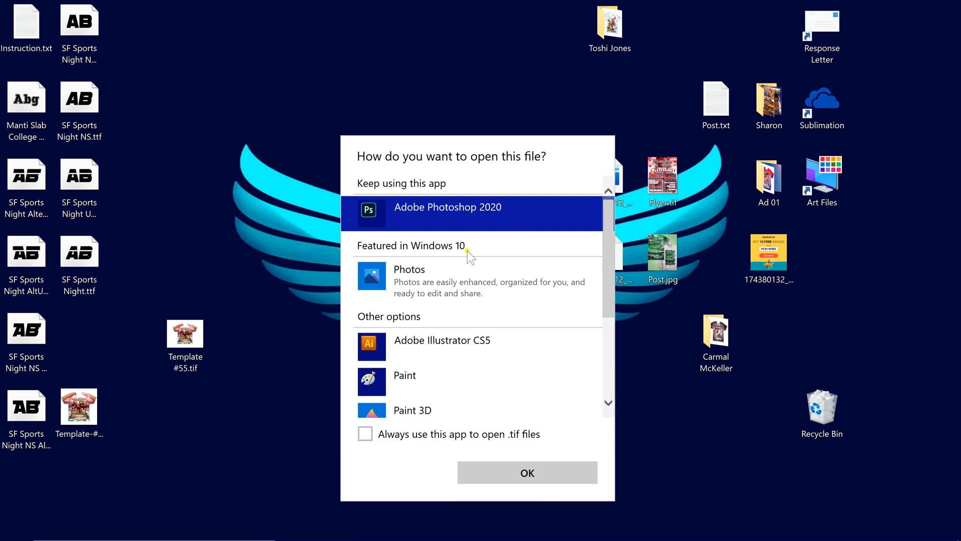
pyautogui.moveTo(603, 233); pyautogui.dragTo(609, 320)
pyautogui.click(380, 395)
pyautogui.moveTo(606, 273)
pyautogui.mouseDown()
pyautogui.moveTo(609, 382)
pyautogui.moveTo(614, 233)
pyautogui.mouseUp()
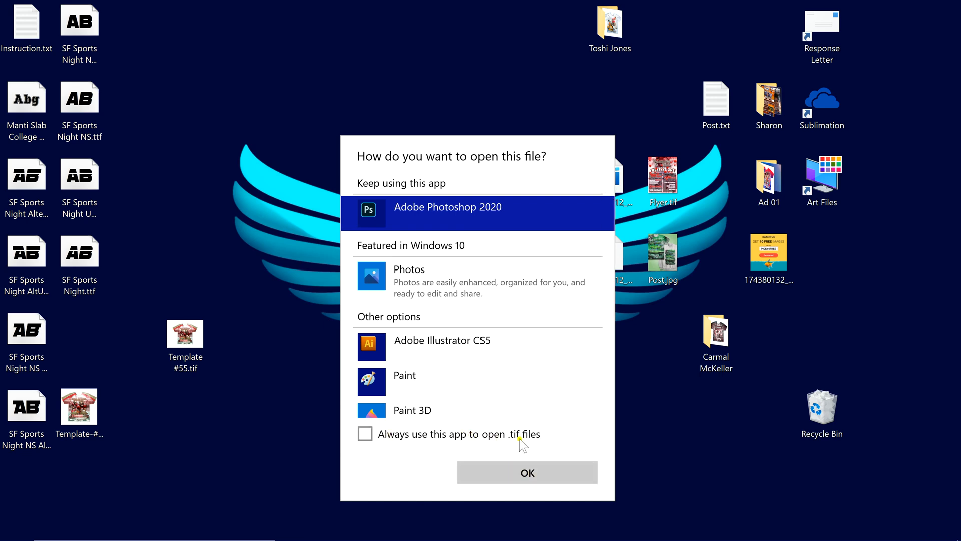
pyautogui.click(365, 433)
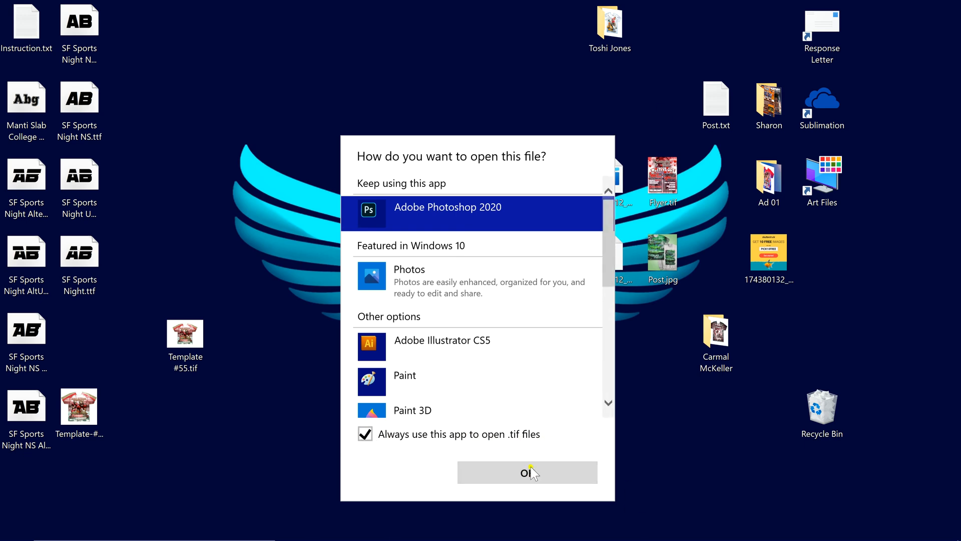
pyautogui.click(498, 471)
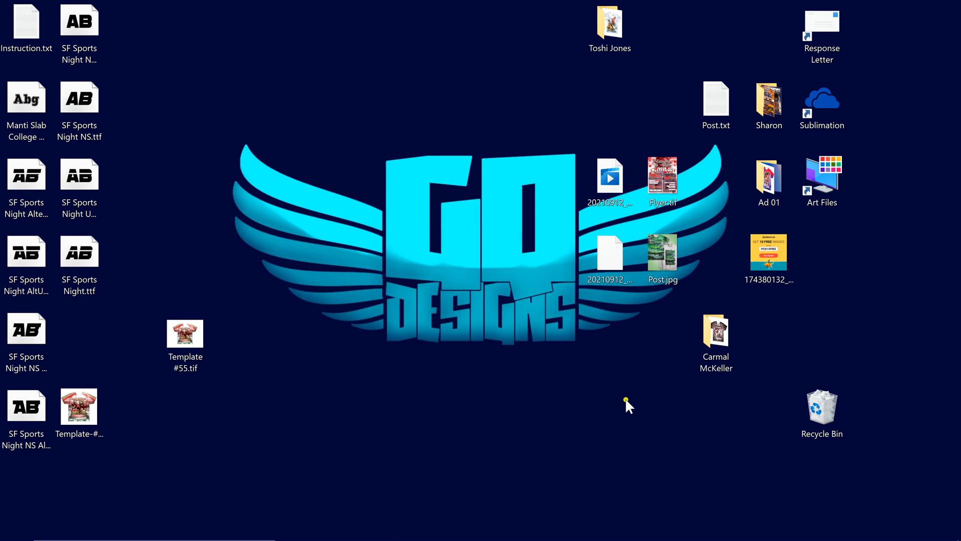
# Load Template #55.tif from the desktop so the football shirt layers appear in Photoshop
pyautogui.doubleClick(198, 342)
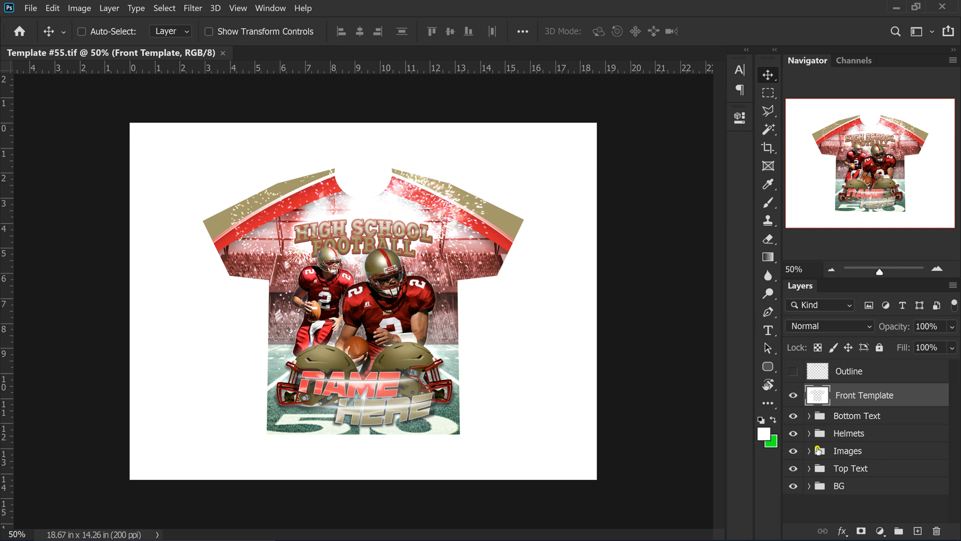
# Expand the Images group in the Layers panel and select its Image 2 and Image 1 layers
pyautogui.click(808, 451)
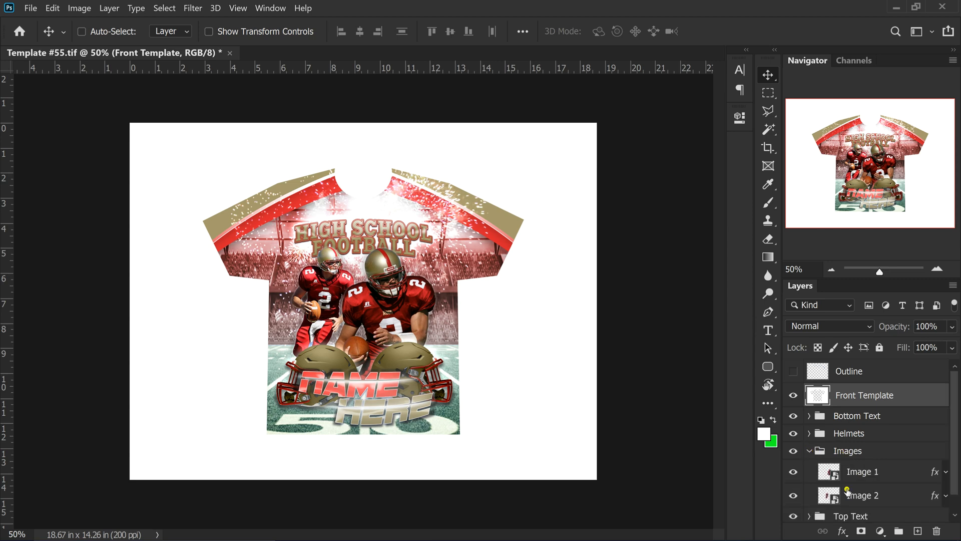
pyautogui.scroll(-1, 853, 463)
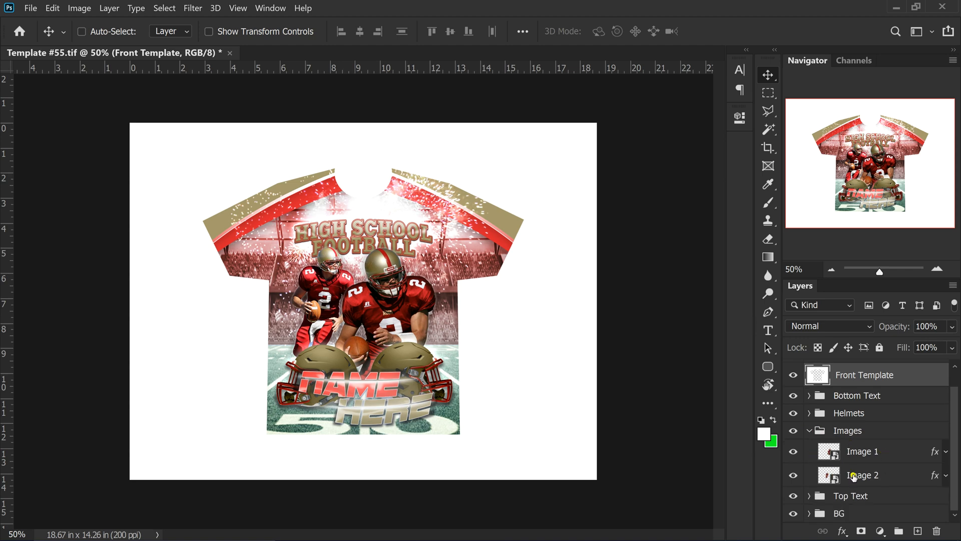
pyautogui.click(855, 478)
pyautogui.click(872, 453)
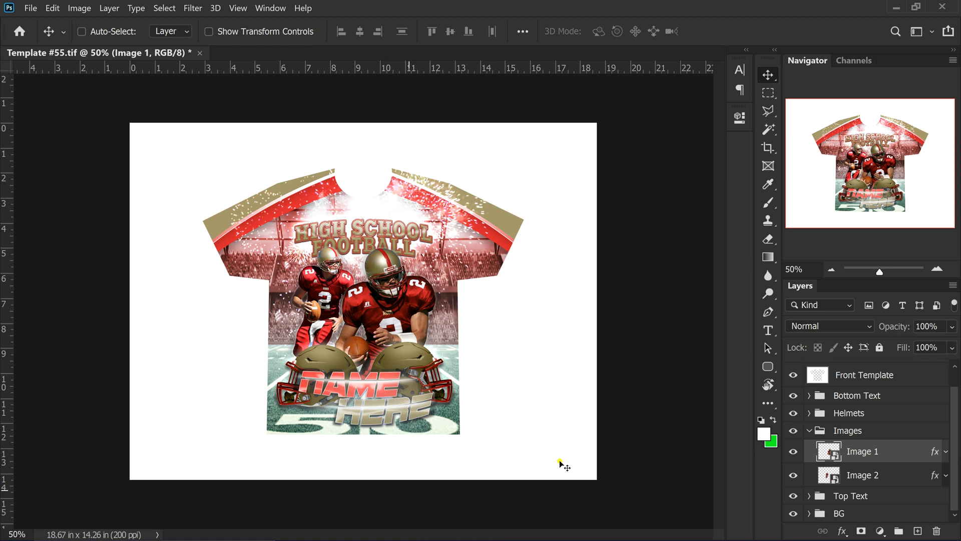
pyautogui.rightClick(903, 457)
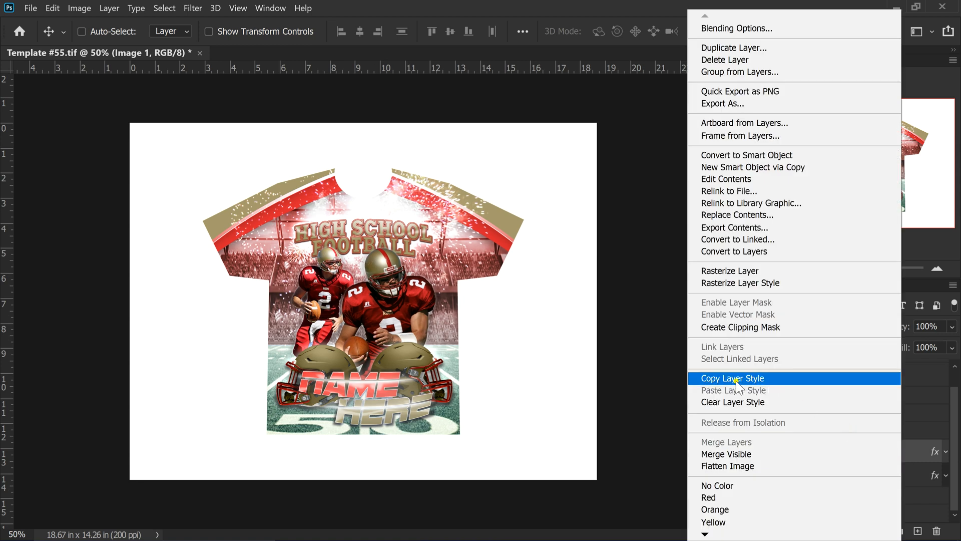
pyautogui.click(917, 453)
pyautogui.click(947, 453)
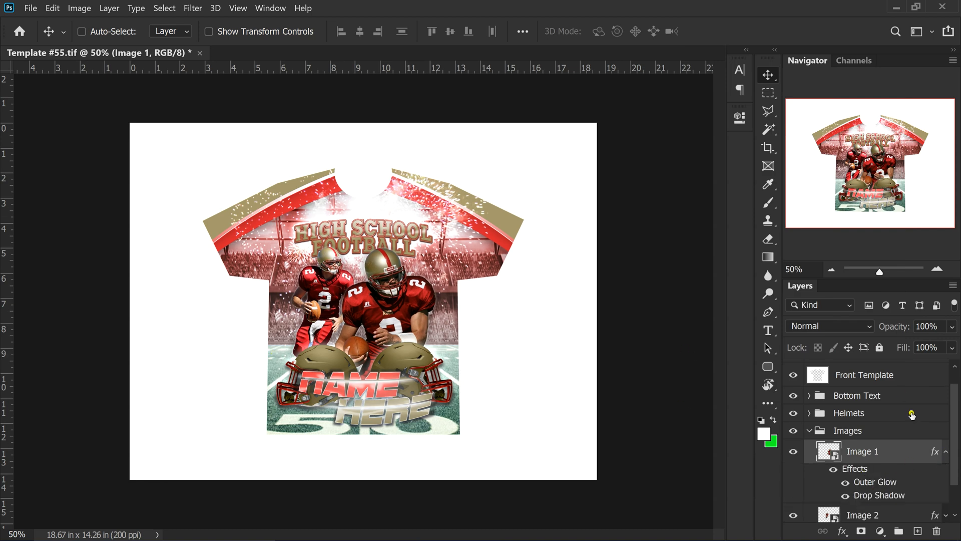
pyautogui.click(945, 453)
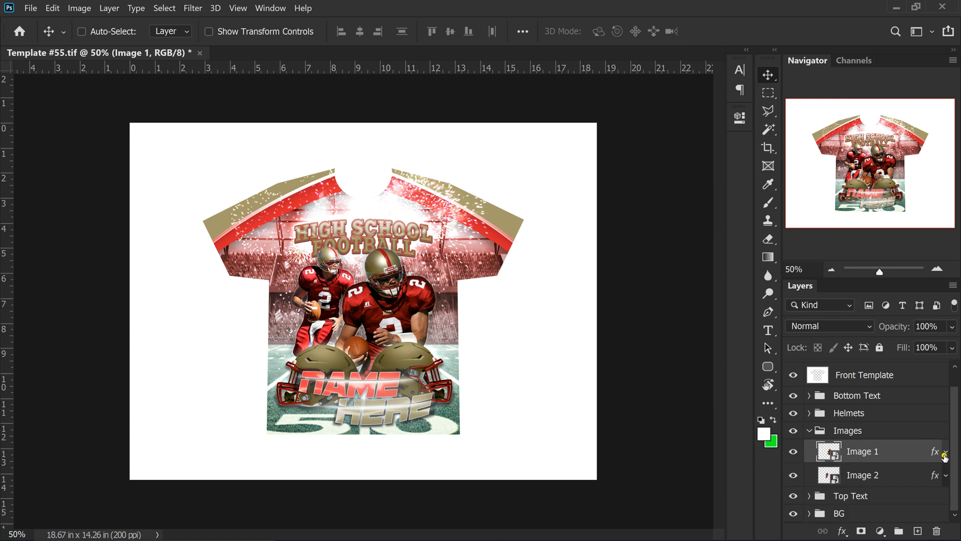
pyautogui.rightClick(899, 453)
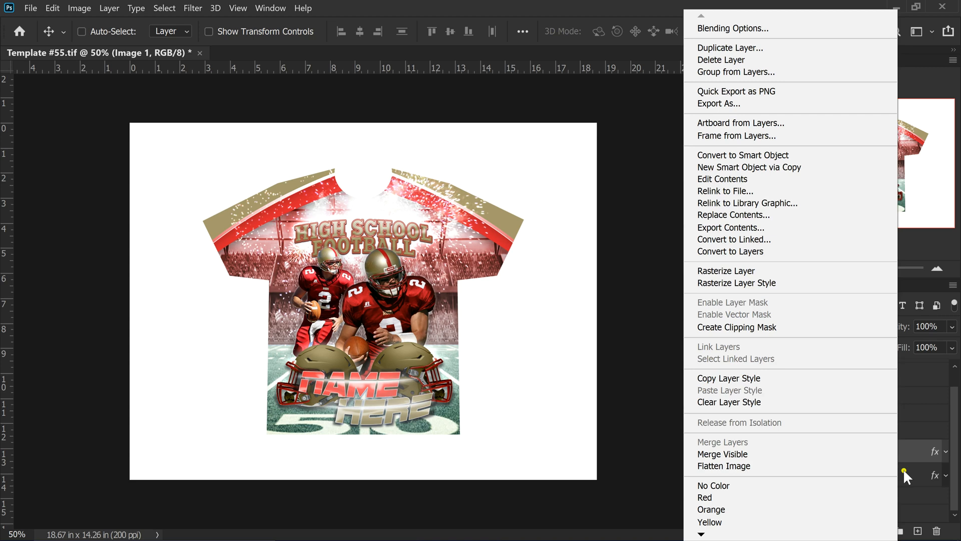
pyautogui.click(916, 448)
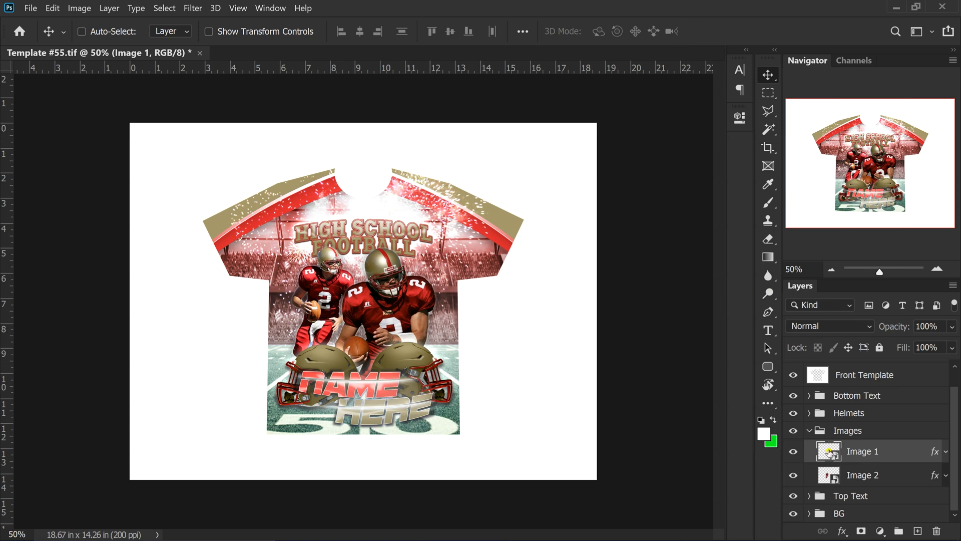
# Open the Image 1 smart object's contents as Image 1.psb, leaving its layer name unchanged
pyautogui.doubleClick(860, 452)
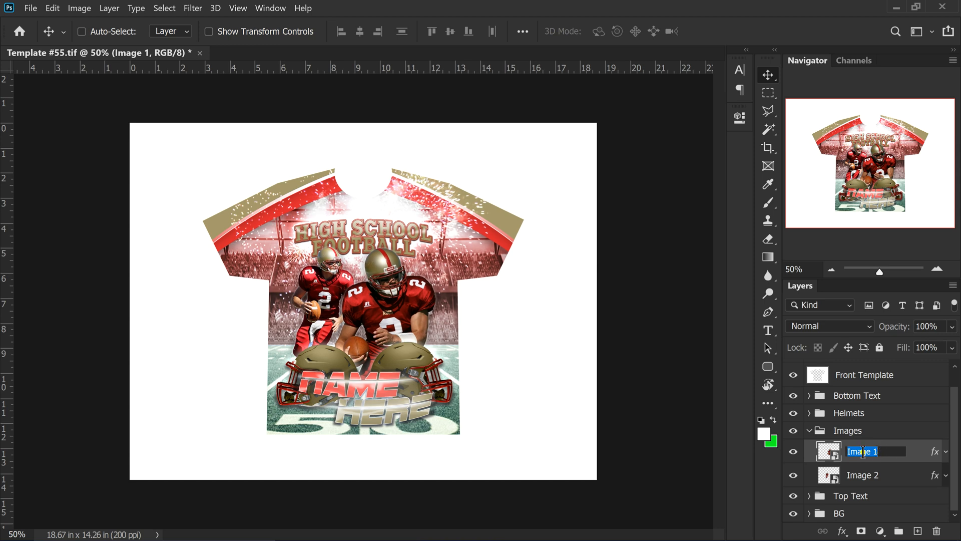
pyautogui.click(831, 453)
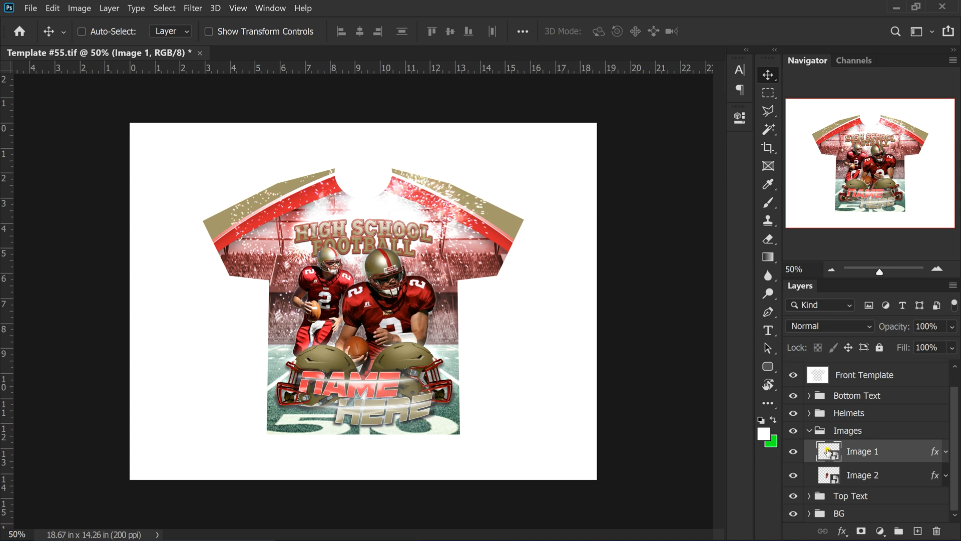
pyautogui.doubleClick(829, 452)
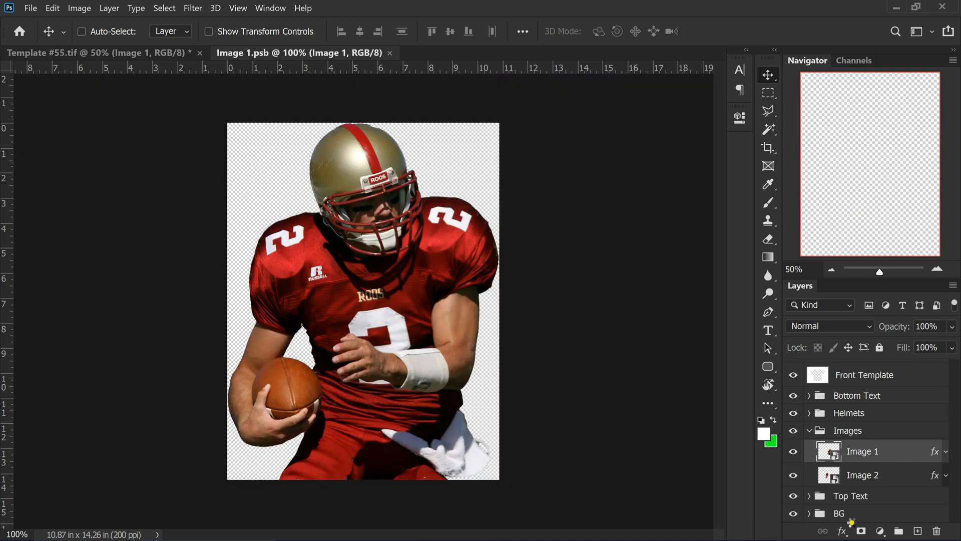
# Compare the shirt template with Image 1.psb, then minimize Photoshop to show the desktop
pyautogui.click(125, 53)
pyautogui.click(306, 53)
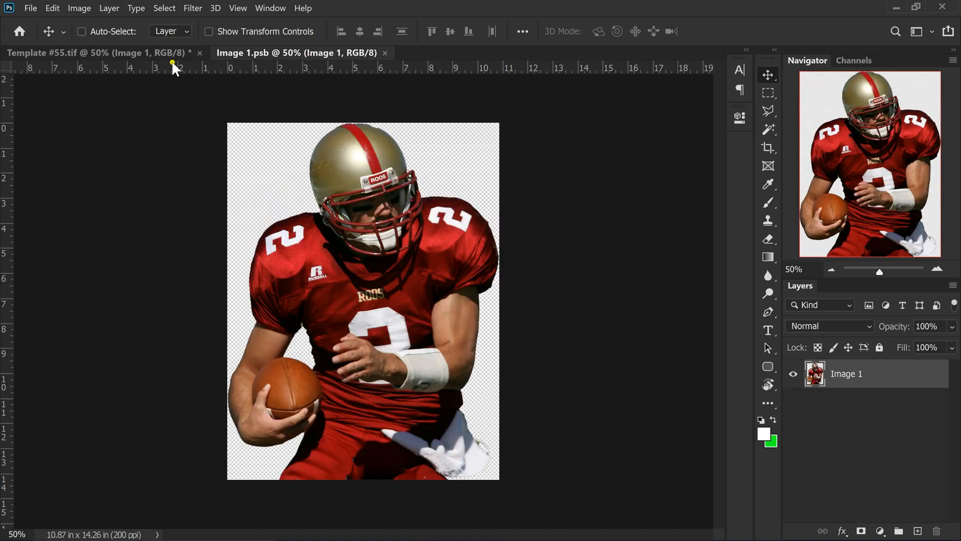
pyautogui.click(166, 53)
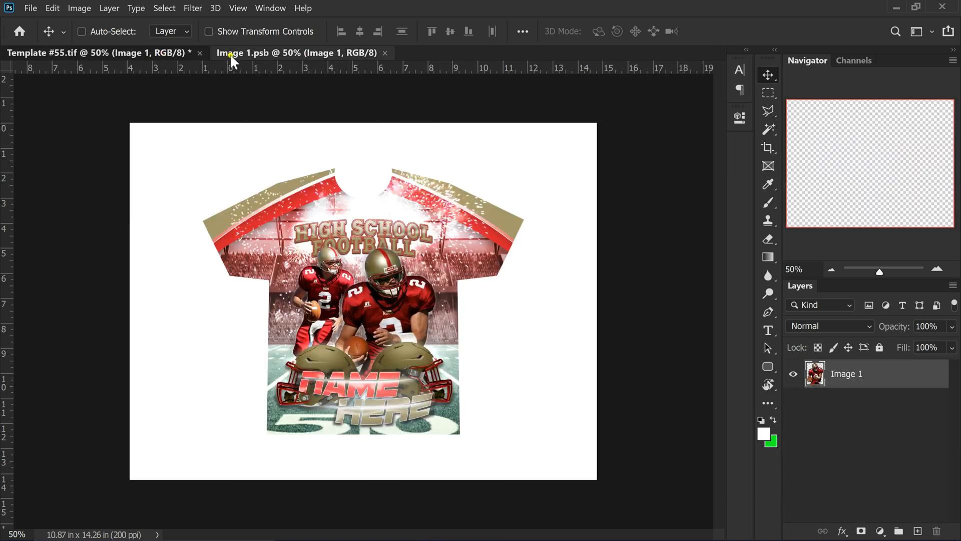
pyautogui.click(266, 54)
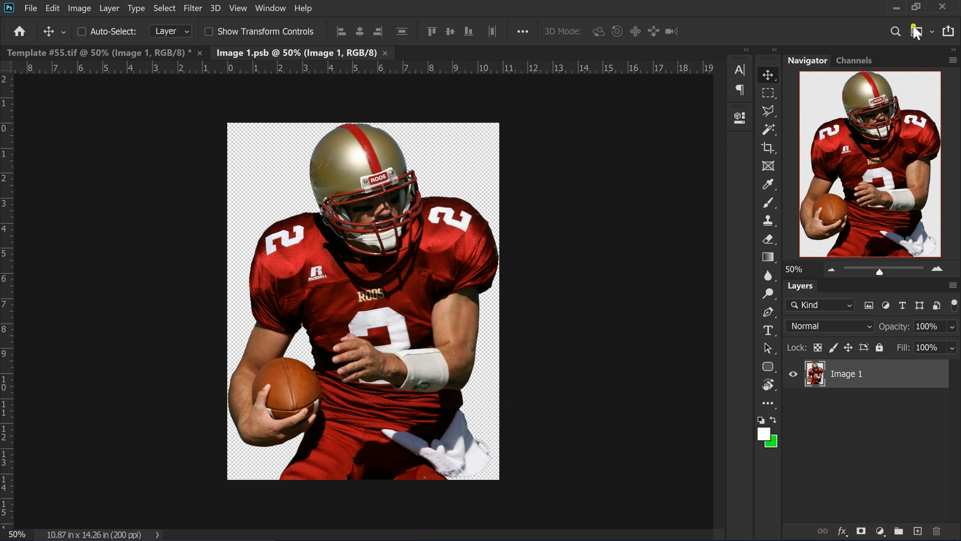
pyautogui.click(896, 7)
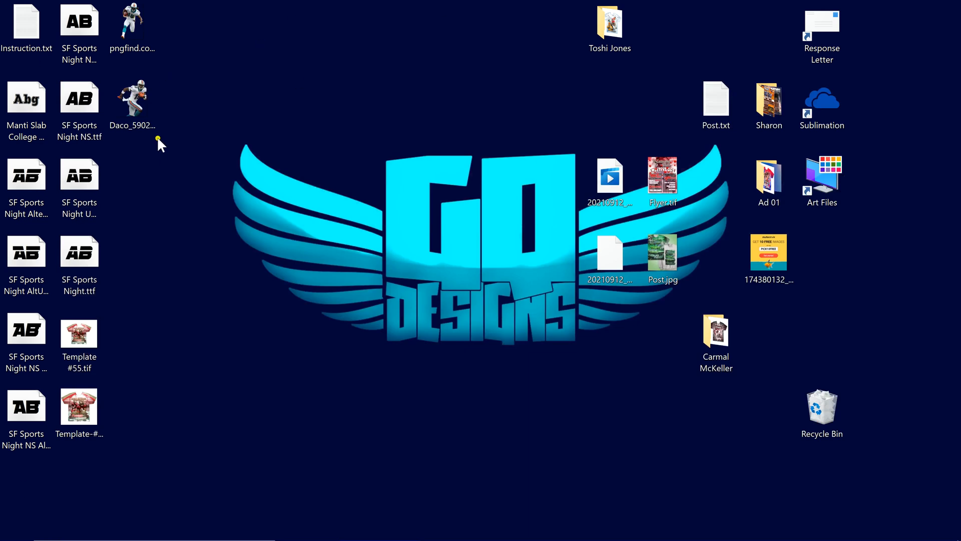
# Place the pngfind Dolphins #15 player into Image 1.psb, enlarged to fill the frame
pyautogui.click(129, 21)
pyautogui.moveTo(131, 20); pyautogui.dragTo(391, 270)
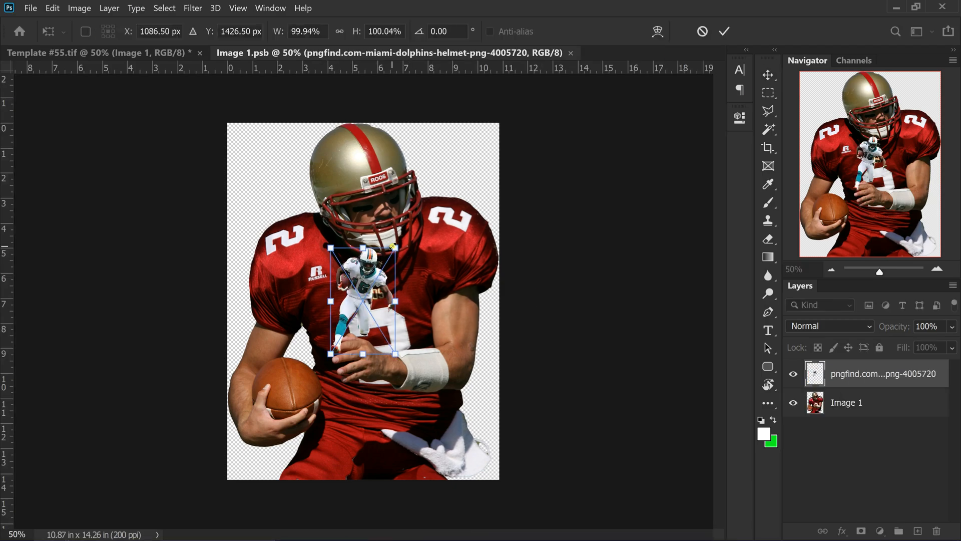
pyautogui.moveTo(396, 250); pyautogui.dragTo(563, 121)
pyautogui.moveTo(335, 191); pyautogui.dragTo(334, 250)
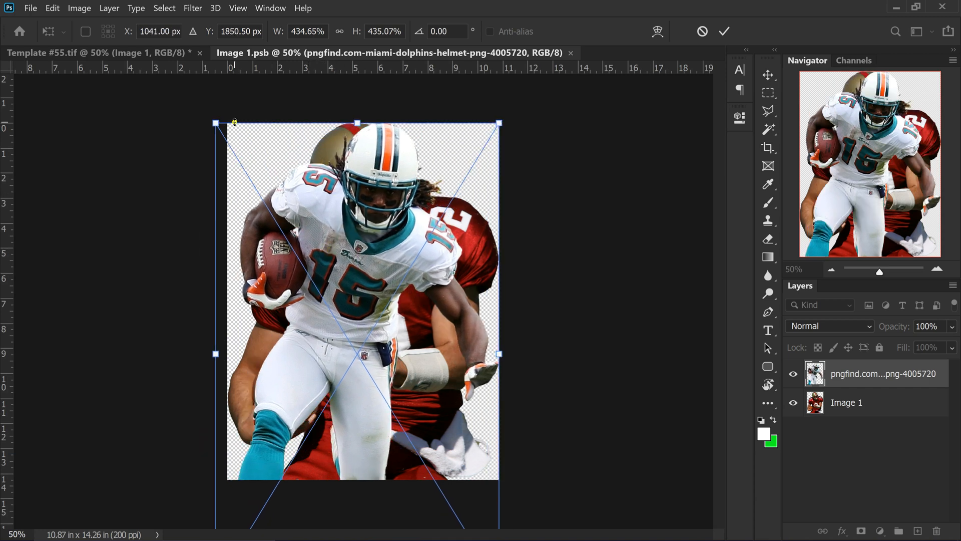
pyautogui.moveTo(217, 123)
pyautogui.mouseDown()
pyautogui.moveTo(201, 102)
pyautogui.moveTo(212, 114)
pyautogui.mouseUp()
pyautogui.moveTo(327, 304); pyautogui.dragTo(322, 304)
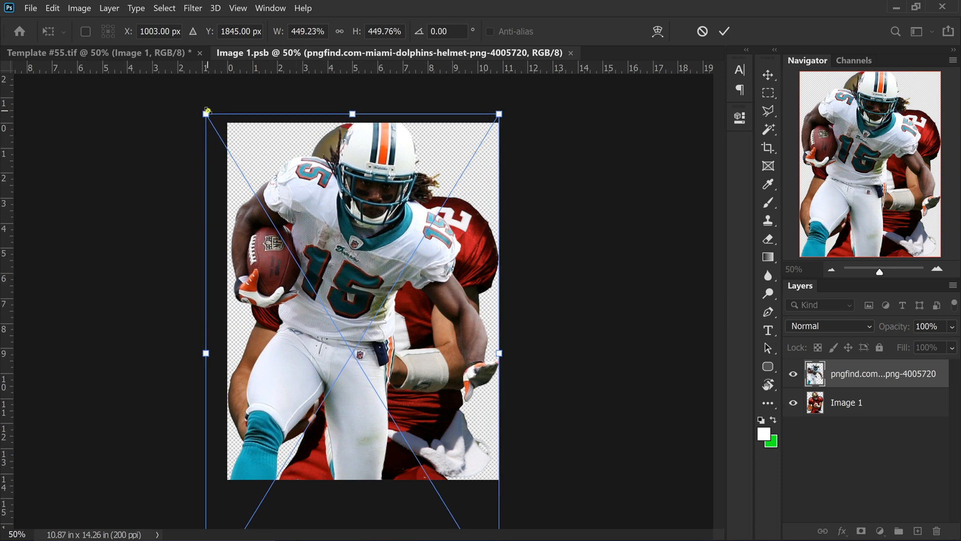
pyautogui.moveTo(206, 114); pyautogui.dragTo(203, 109)
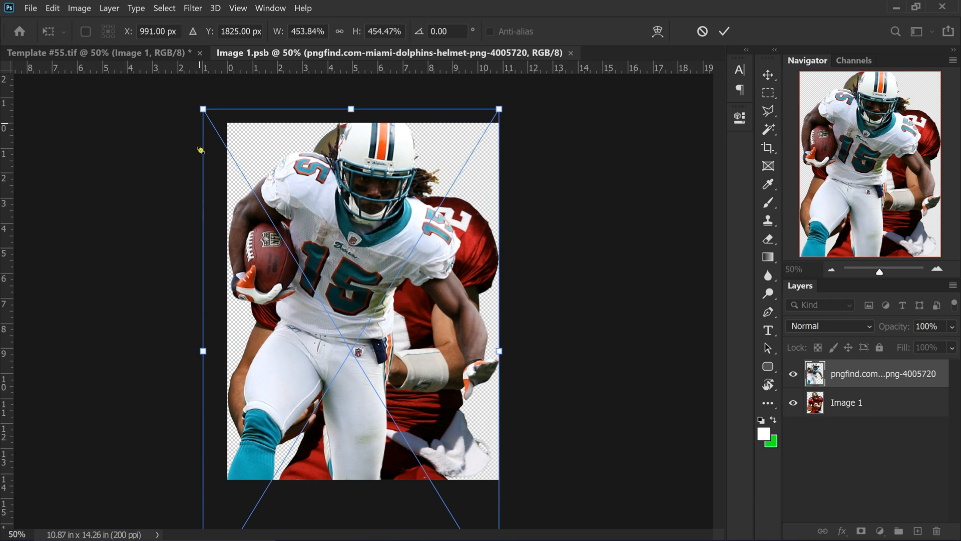
pyautogui.moveTo(374, 216); pyautogui.dragTo(374, 230)
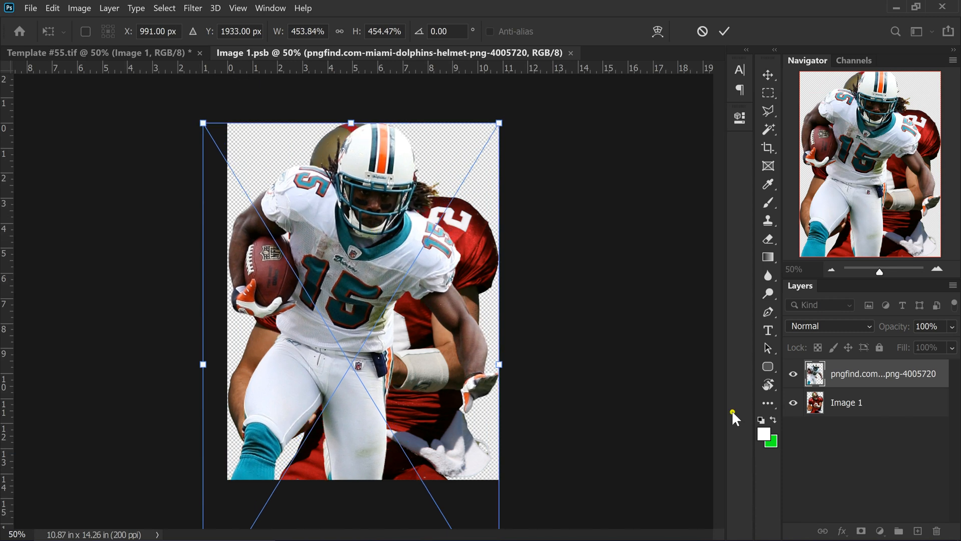
pyautogui.click(725, 32)
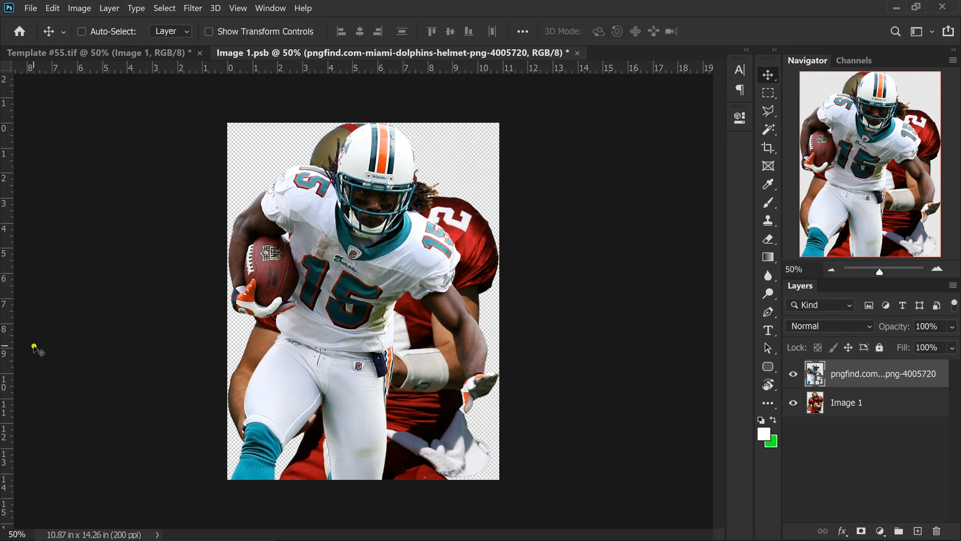
# Delete the red player's Image 1 layer, then close Image 1.psb and save the changes
pyautogui.click(866, 402)
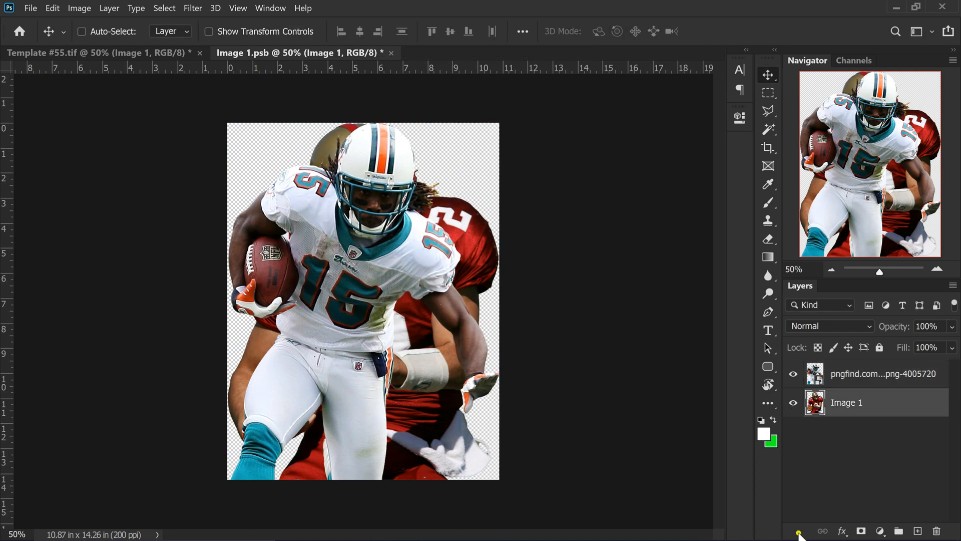
pyautogui.click(946, 532)
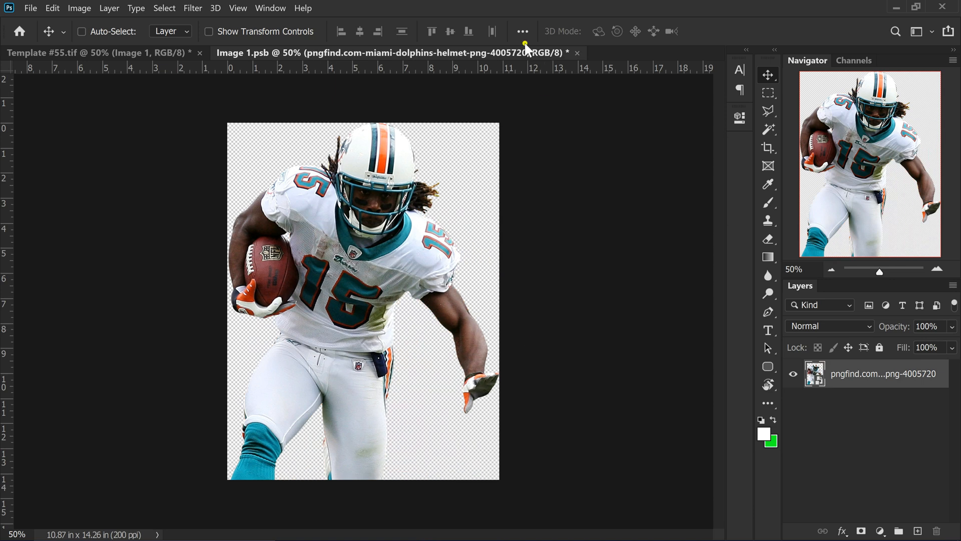
pyautogui.click(120, 53)
pyautogui.click(273, 50)
pyautogui.click(578, 53)
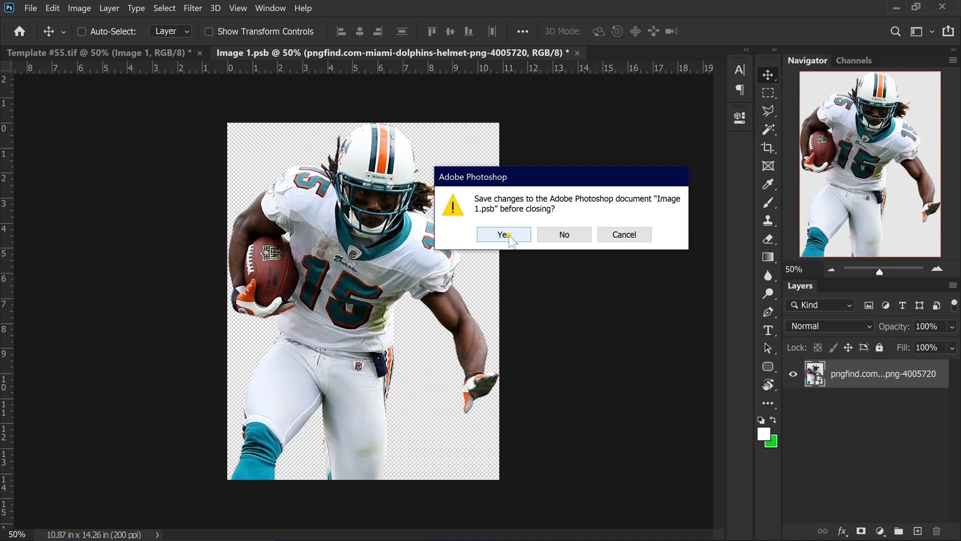
pyautogui.click(485, 236)
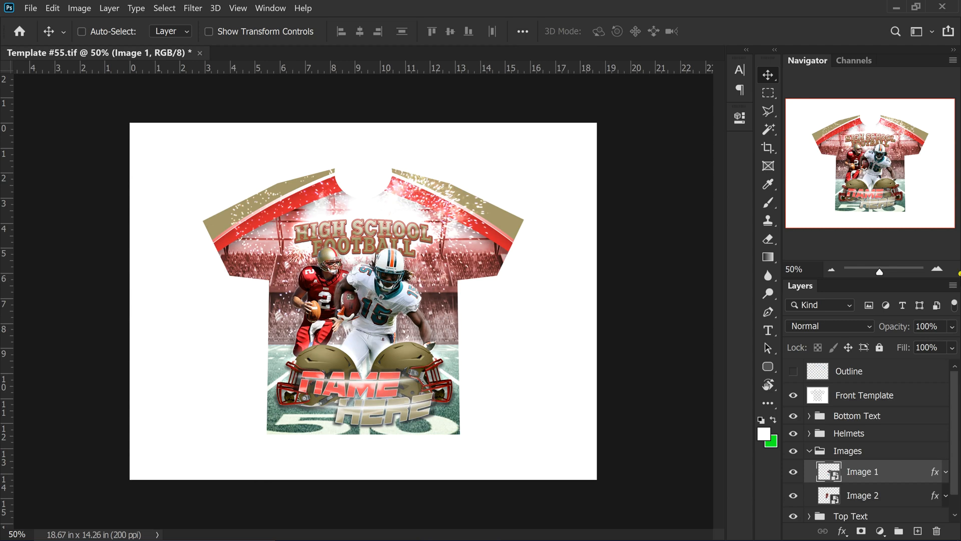
# Zoom in and back to 100% in the Navigator, open Image 2, and minimize Photoshop
pyautogui.click(943, 265)
pyautogui.click(943, 266)
pyautogui.click(943, 266)
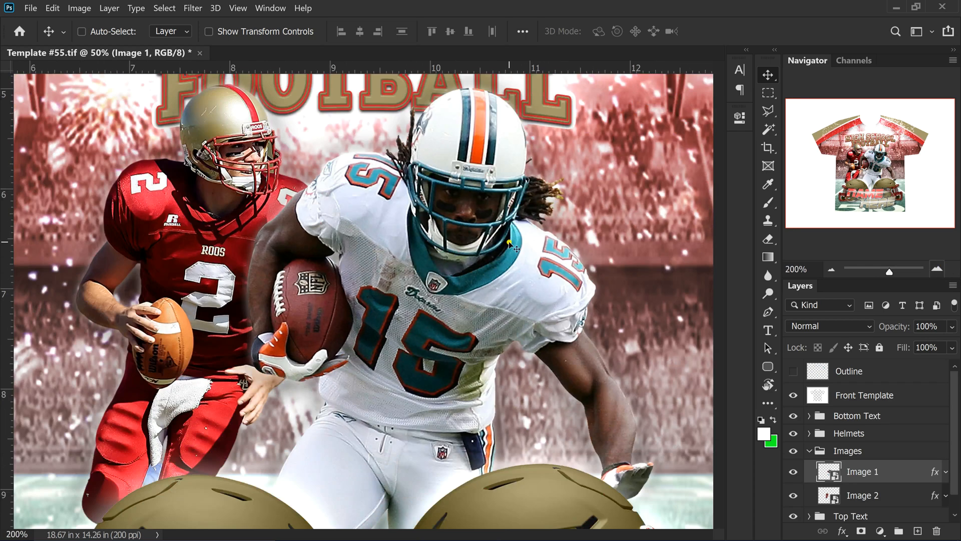
pyautogui.click(832, 264)
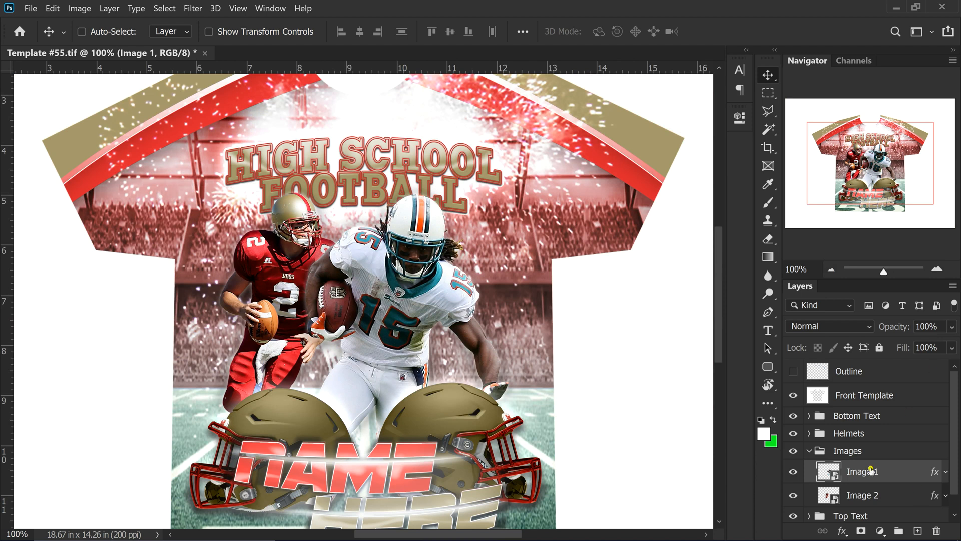
pyautogui.scroll(-1, 843, 453)
pyautogui.doubleClick(826, 476)
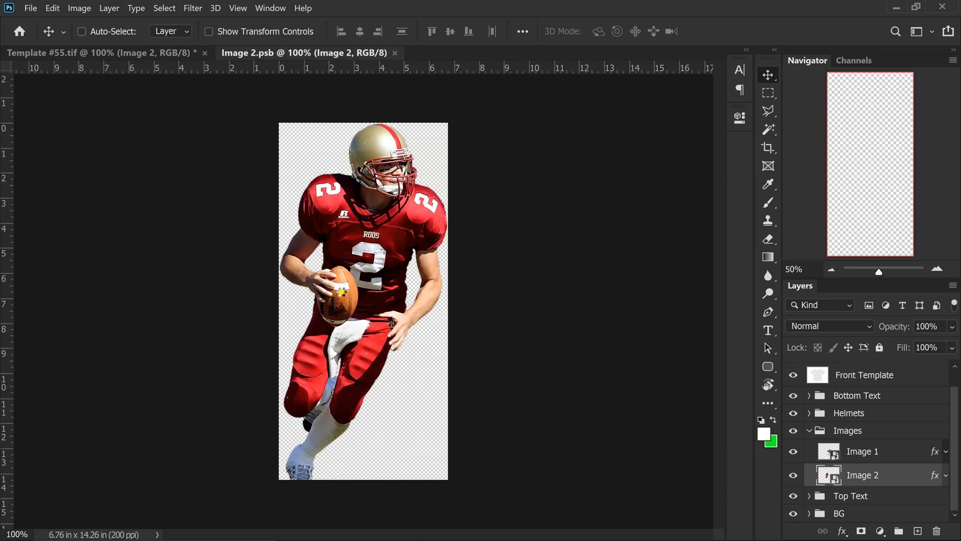
pyautogui.click(896, 7)
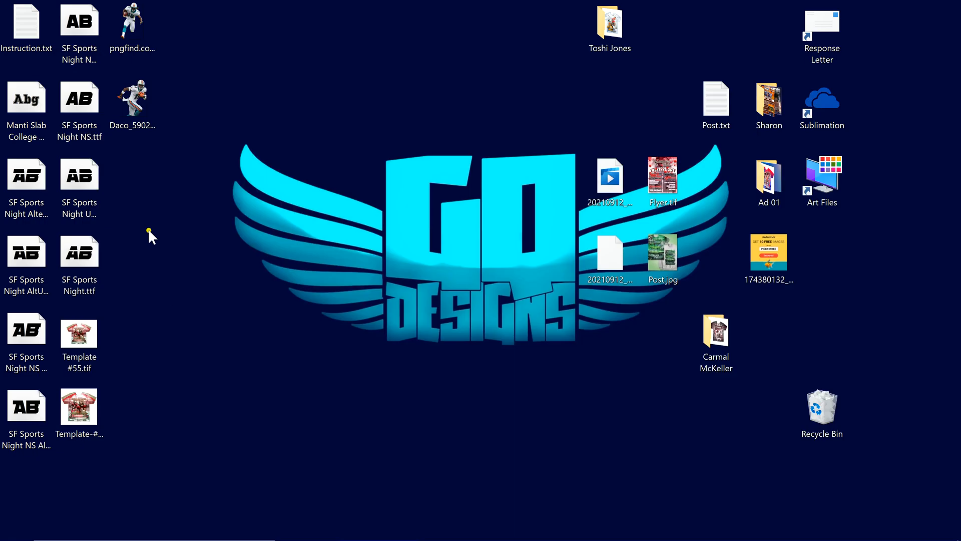
# Place Daco_5902857.png into Image 2.psb, enlarged to 125.97% over the red quarterback
pyautogui.click(138, 122)
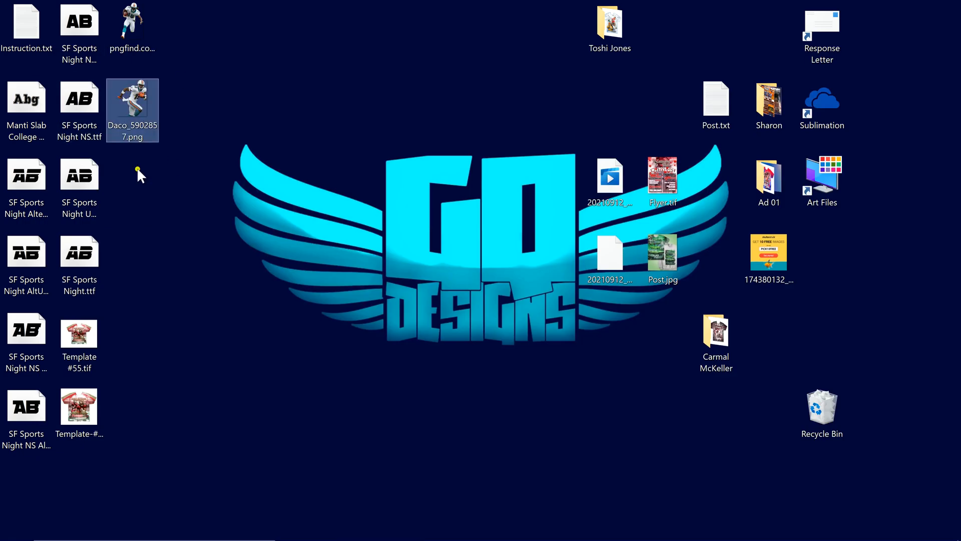
pyautogui.moveTo(131, 99); pyautogui.dragTo(359, 261)
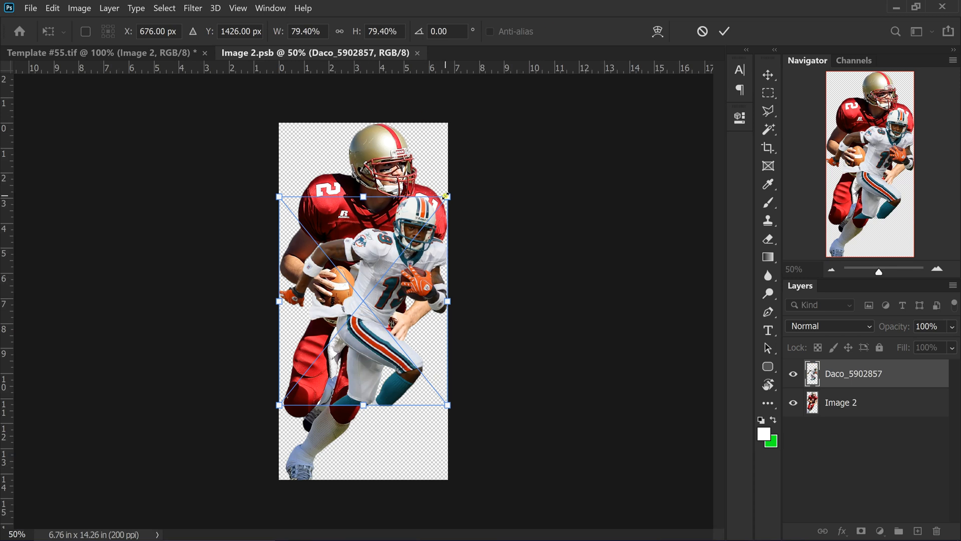
pyautogui.moveTo(450, 199); pyautogui.dragTo(508, 149)
pyautogui.moveTo(375, 265)
pyautogui.mouseDown()
pyautogui.moveTo(340, 260)
pyautogui.moveTo(371, 252)
pyautogui.mouseUp()
pyautogui.click(725, 31)
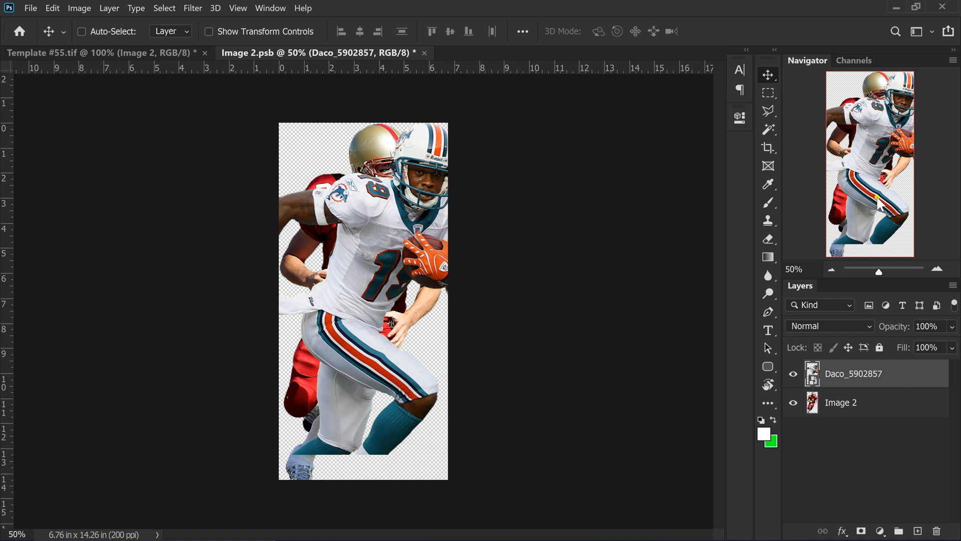
# Crop the Image 2 canvas outward to 10.86 in wide at full height
pyautogui.click(770, 147)
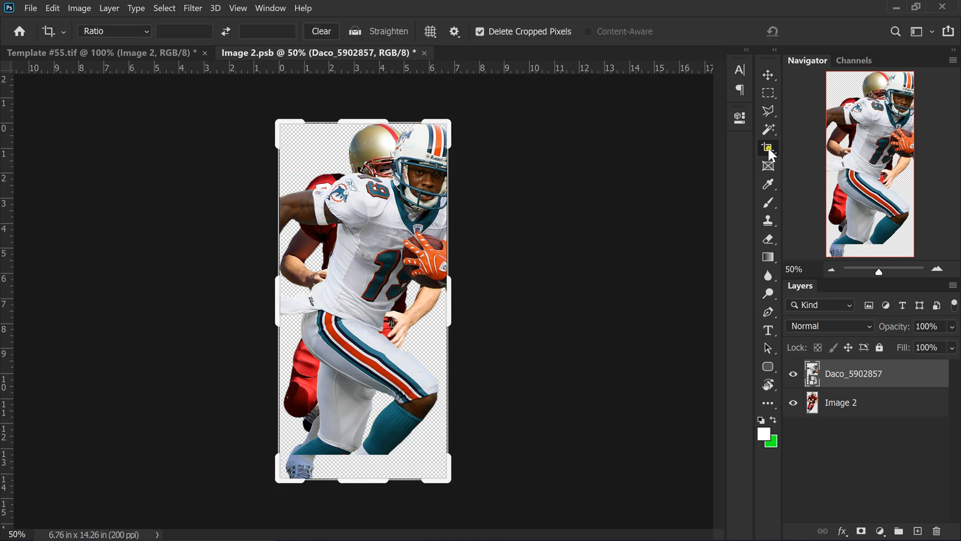
pyautogui.moveTo(449, 303); pyautogui.dragTo(483, 302)
pyautogui.moveTo(488, 303); pyautogui.dragTo(467, 303)
pyautogui.moveTo(250, 294); pyautogui.dragTo(225, 300)
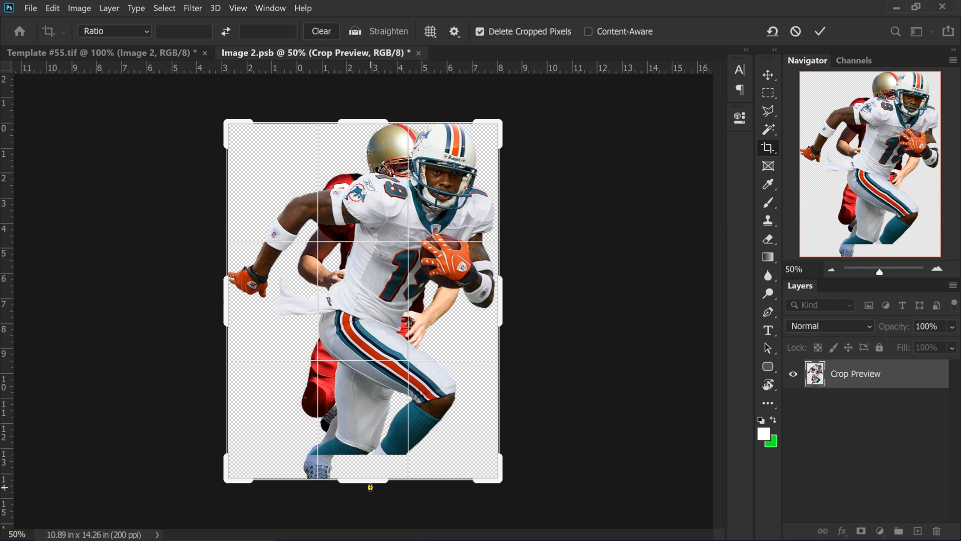
pyautogui.moveTo(371, 484)
pyautogui.mouseDown()
pyautogui.moveTo(386, 451)
pyautogui.moveTo(373, 488)
pyautogui.moveTo(369, 474)
pyautogui.mouseUp()
pyautogui.hotkey('ctrl', 'z')
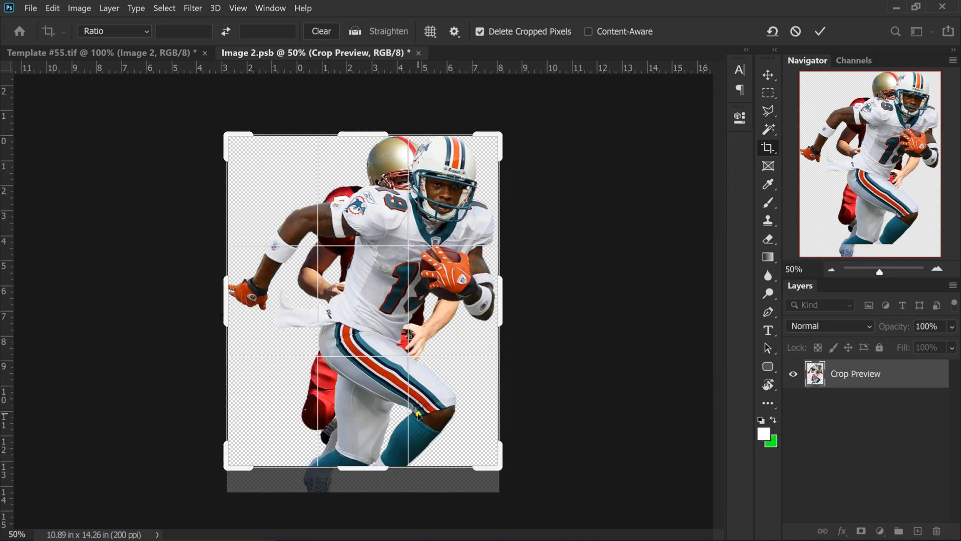
pyautogui.moveTo(361, 468)
pyautogui.mouseDown()
pyautogui.moveTo(376, 468)
pyautogui.moveTo(373, 481)
pyautogui.mouseUp()
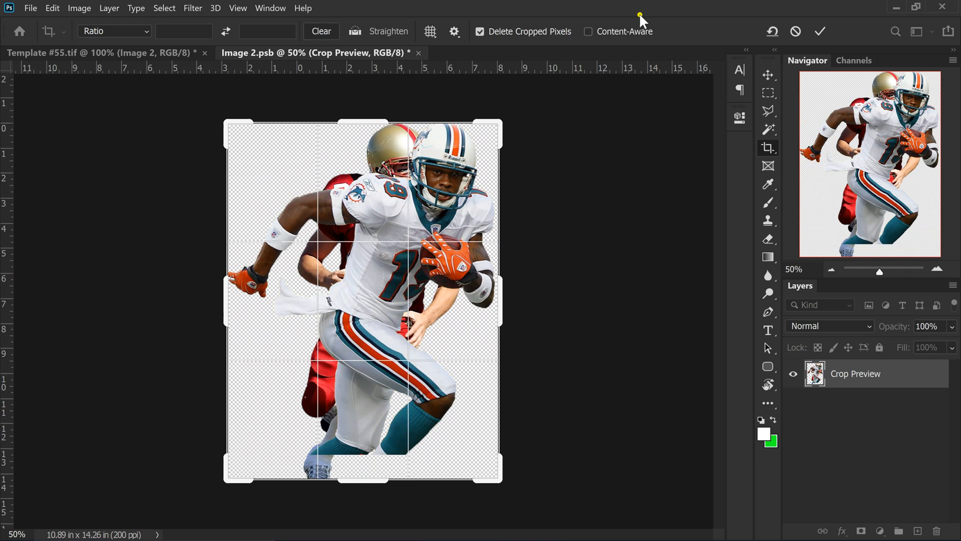
pyautogui.click(819, 32)
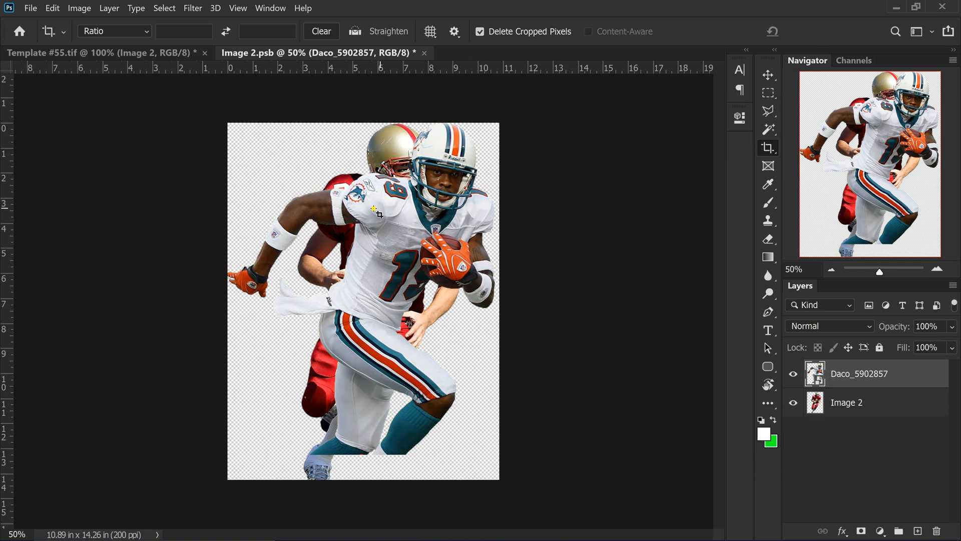
# Delete the red quarterback's Image 2 layer and close the smart object
pyautogui.click(897, 401)
pyautogui.click(936, 530)
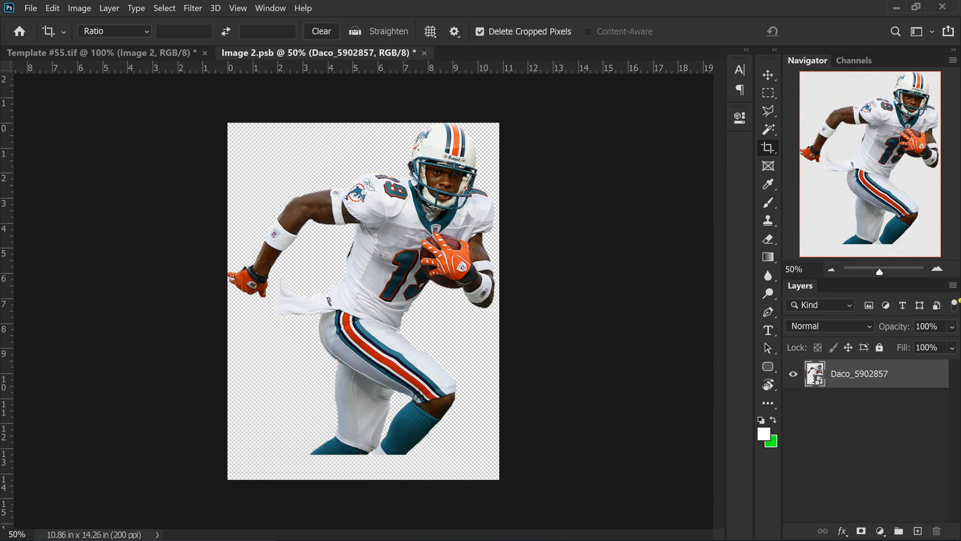
pyautogui.click(425, 53)
# Save Image 2, then move the #19 player left and the #15 player right
pyautogui.click(503, 234)
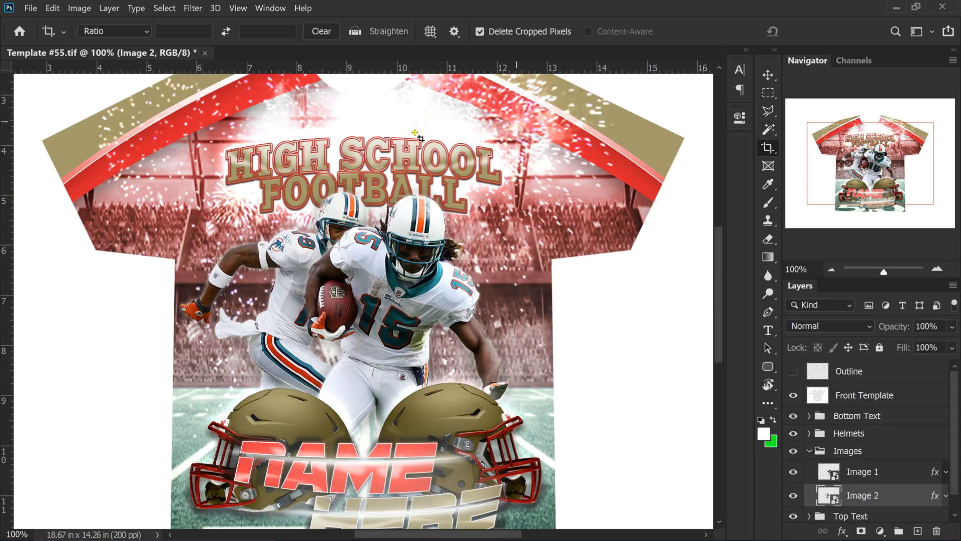
pyautogui.click(768, 75)
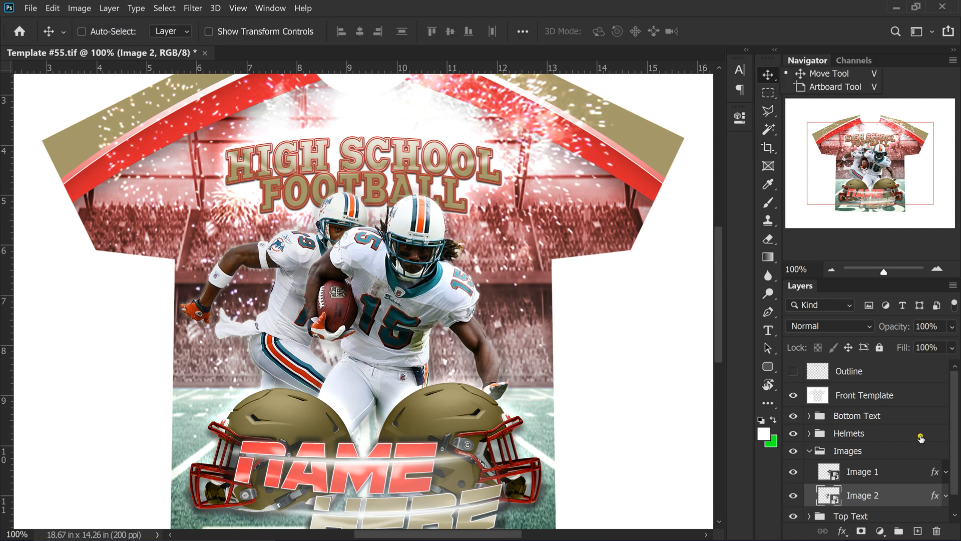
pyautogui.click(859, 496)
pyautogui.scroll(-3, 402, 274)
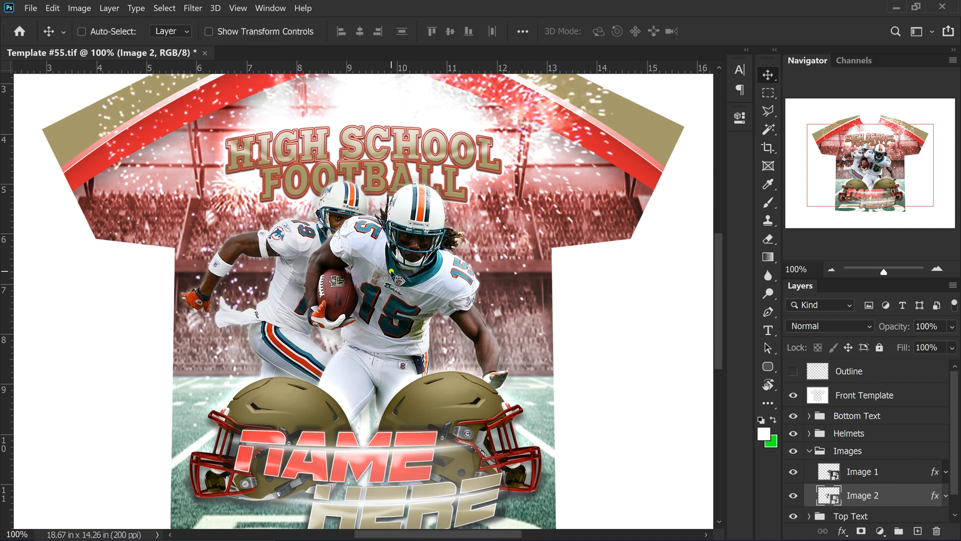
pyautogui.moveTo(288, 191); pyautogui.dragTo(259, 193)
pyautogui.click(880, 471)
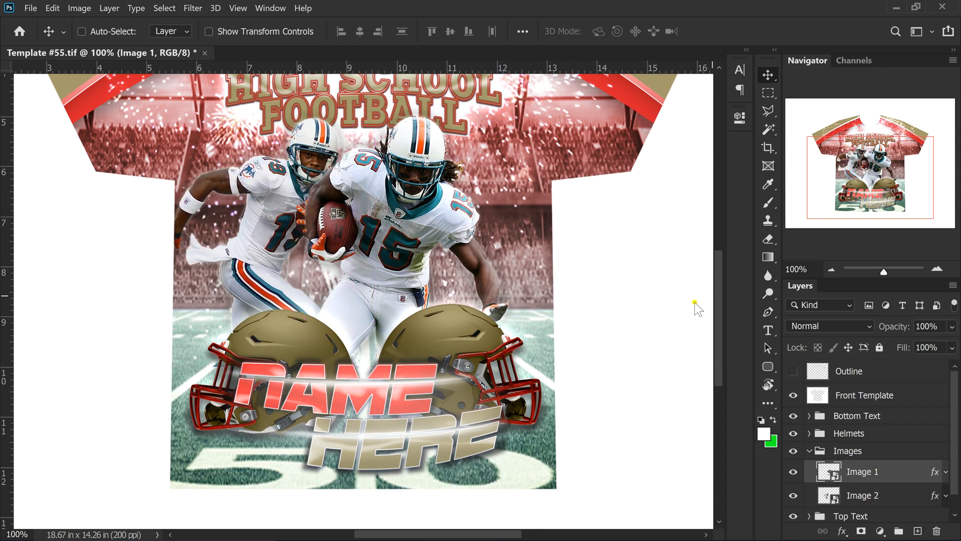
pyautogui.moveTo(429, 230); pyautogui.dragTo(474, 228)
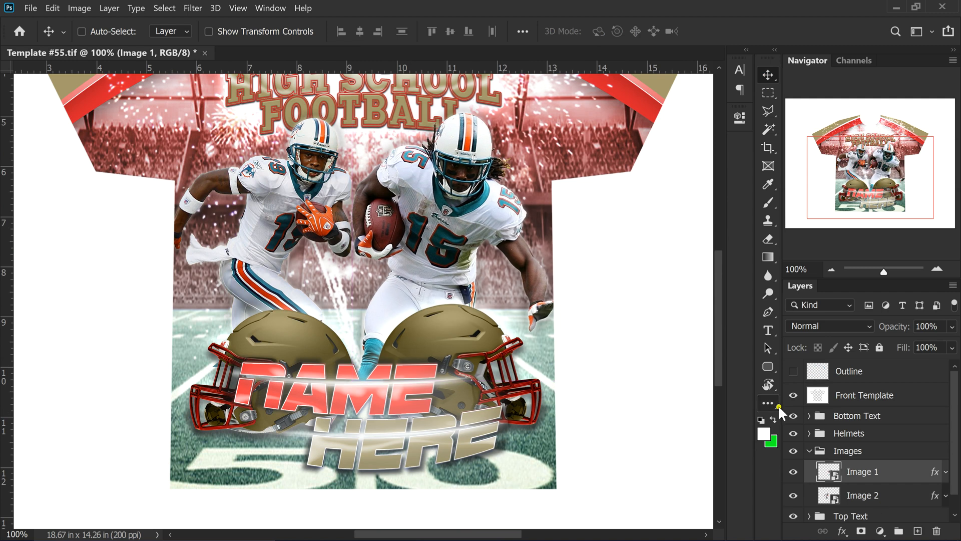
# Collapse the Images group and zoom to 200% on the players and helmets
pyautogui.hotkey('ctrl', '-')
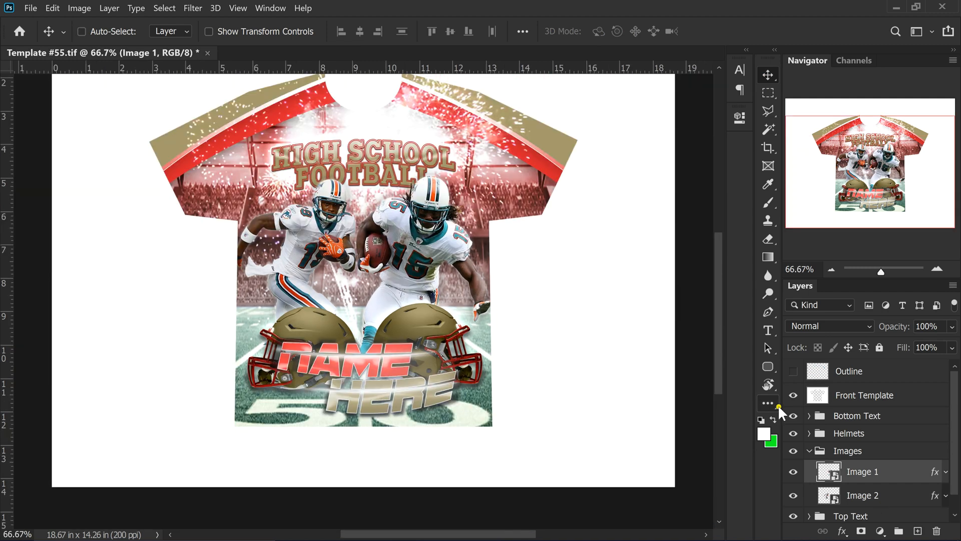
pyautogui.click(810, 451)
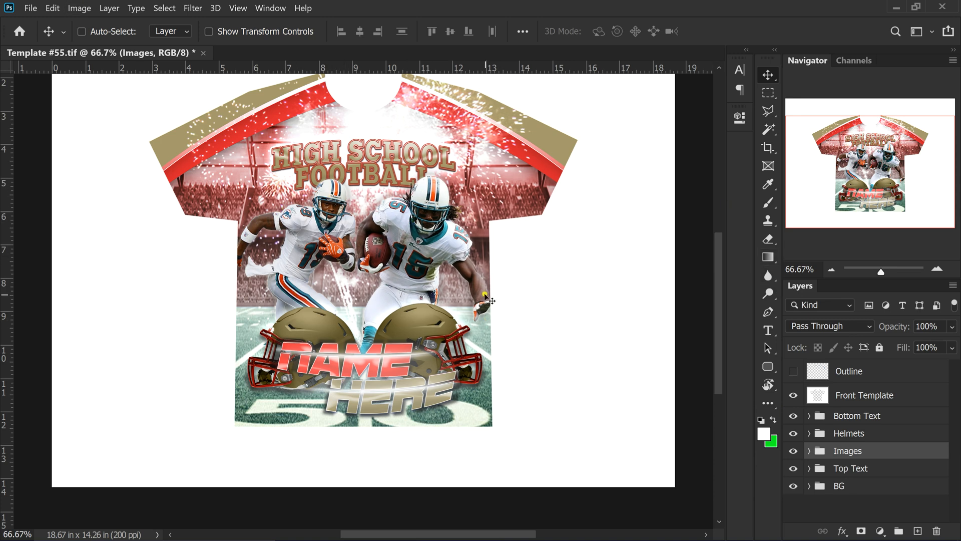
pyautogui.click(936, 269)
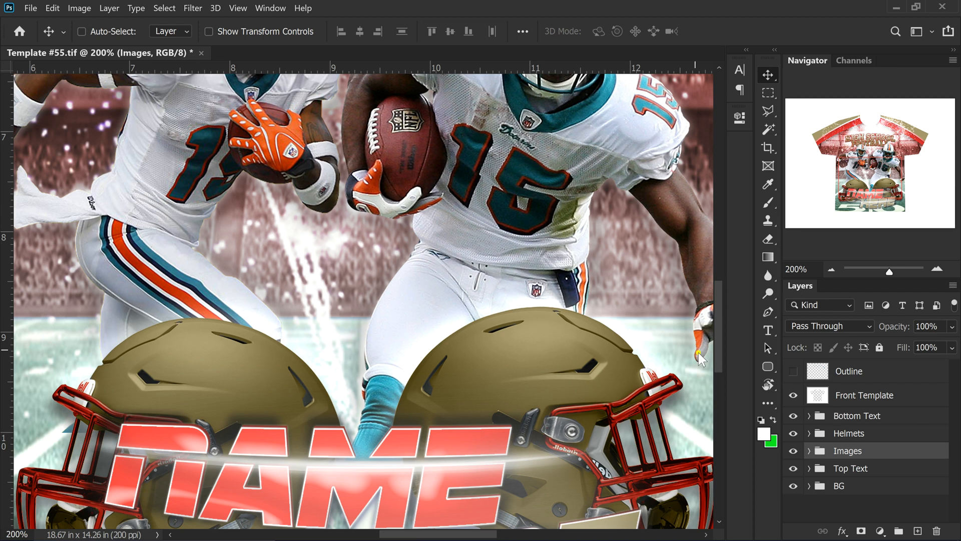
pyautogui.scroll(3, 506, 253)
pyautogui.scroll(3, 576, 348)
pyautogui.scroll(-6, 575, 348)
pyautogui.scroll(-3, 576, 347)
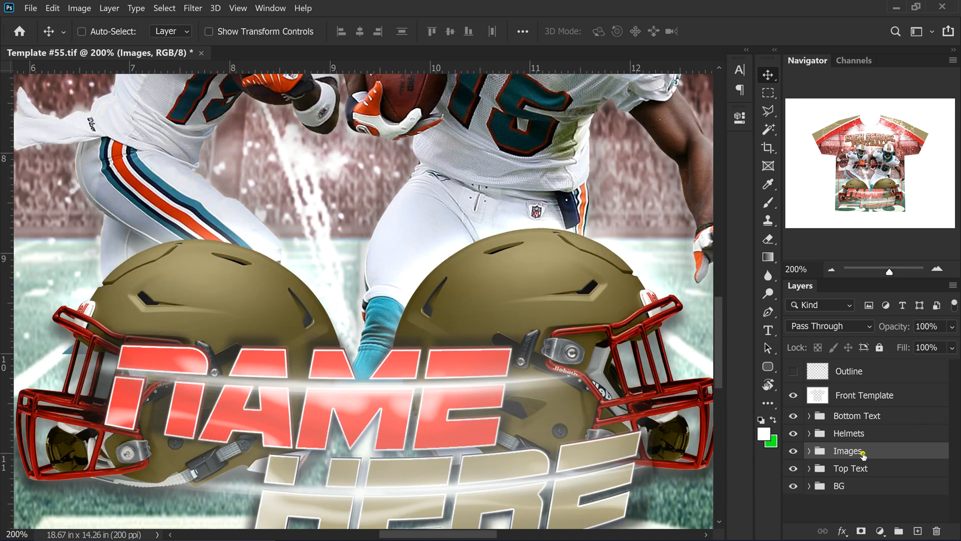
# Expand the Helmets group and open the Helmet Color fill's colour picker
pyautogui.click(807, 433)
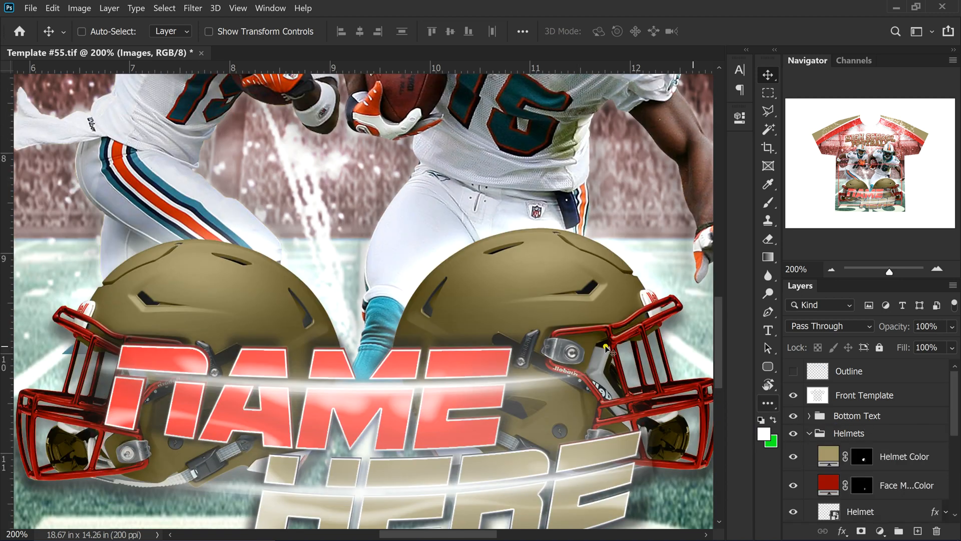
pyautogui.scroll(5, 559, 430)
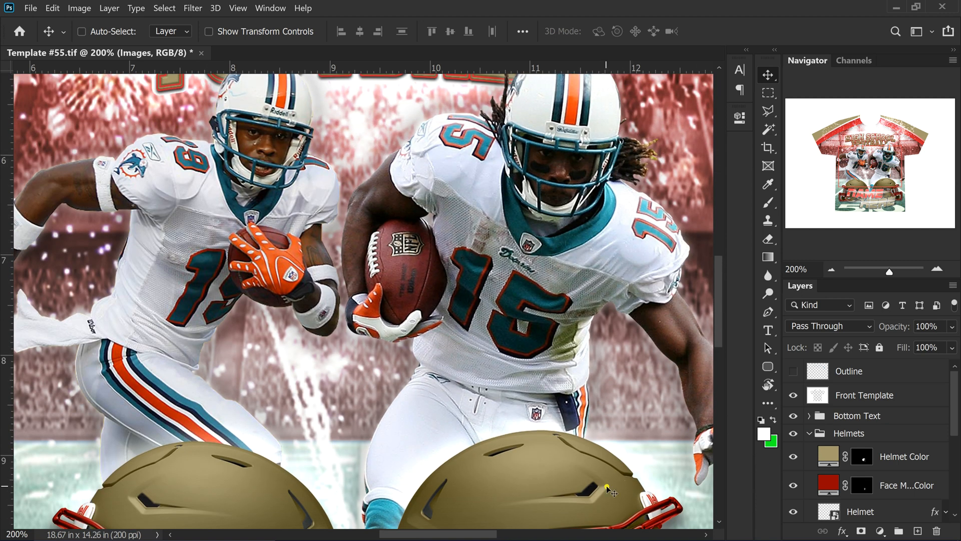
pyautogui.scroll(-3, 550, 387)
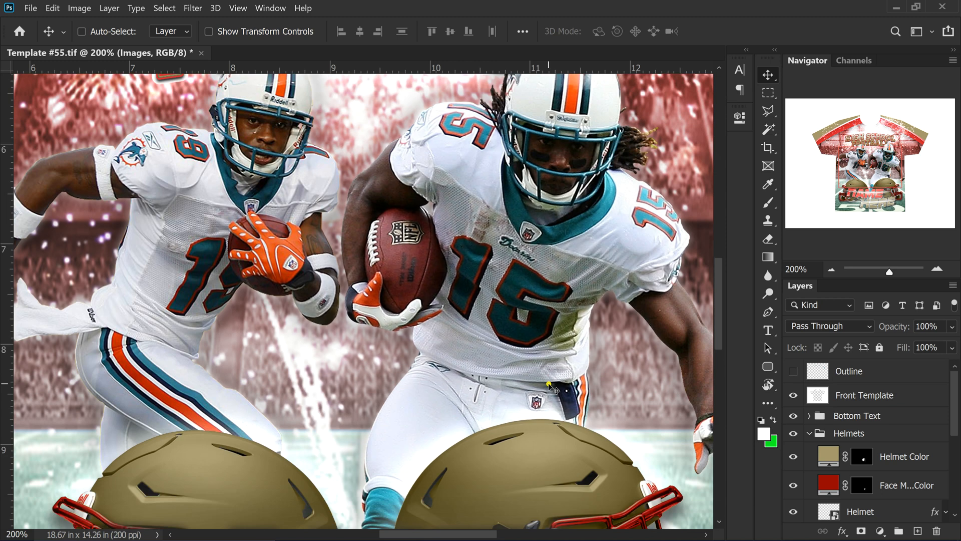
pyautogui.scroll(-2, 549, 386)
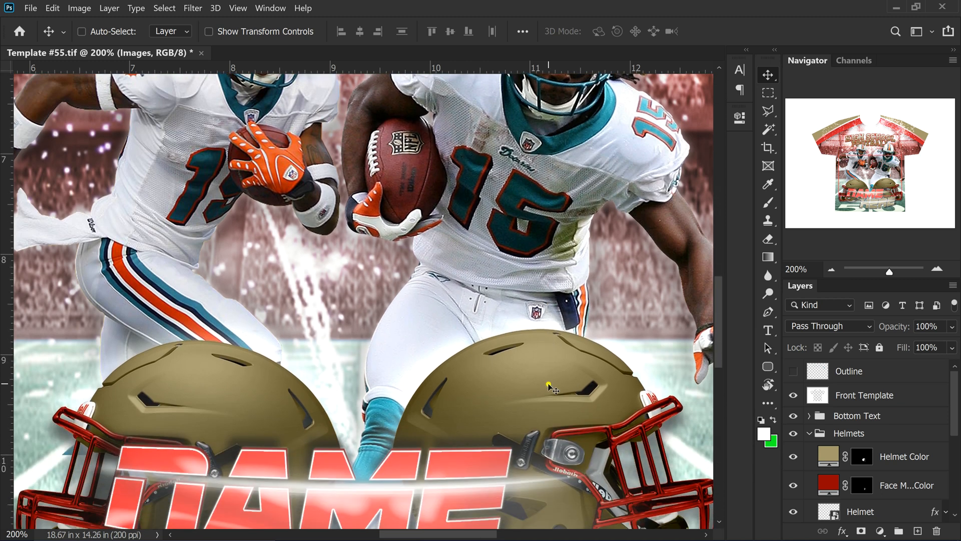
pyautogui.scroll(3, 510, 358)
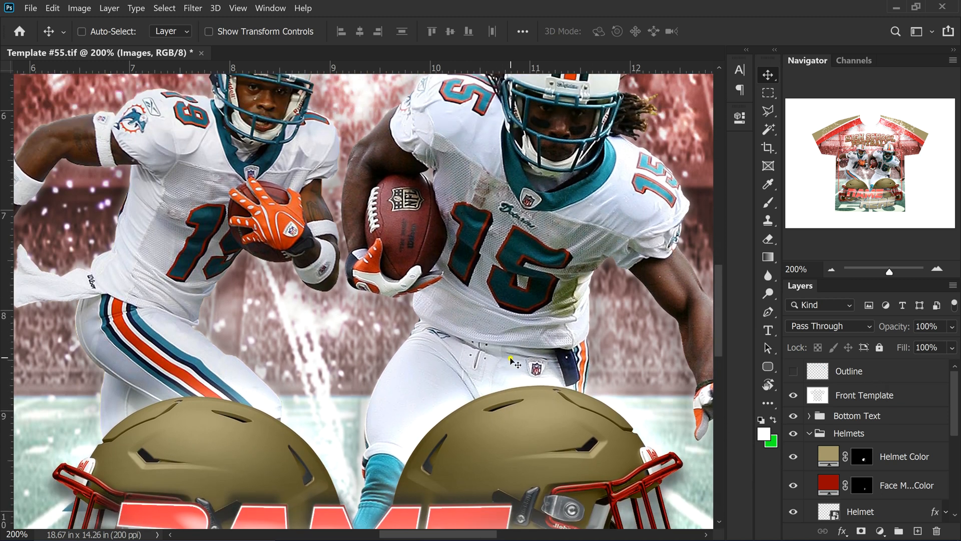
pyautogui.scroll(1, 511, 359)
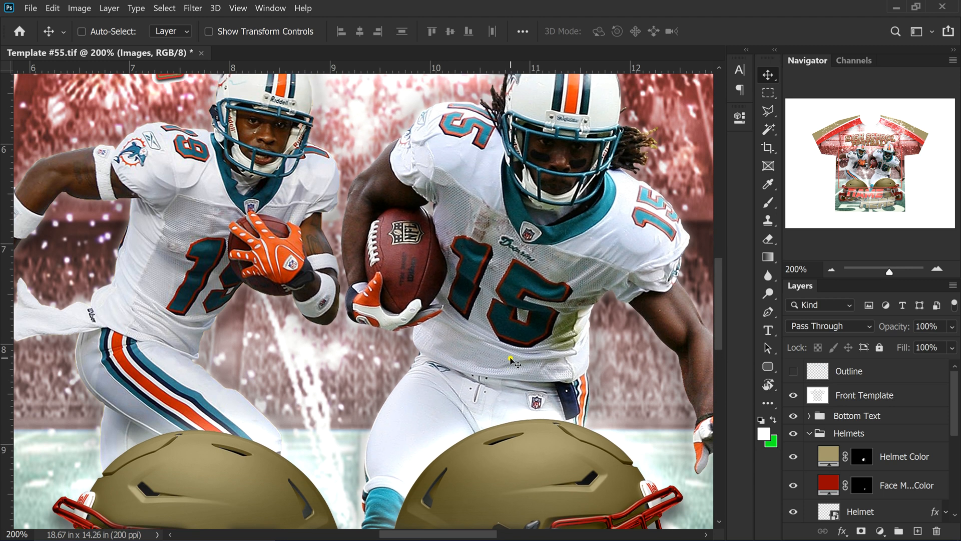
pyautogui.click(827, 458)
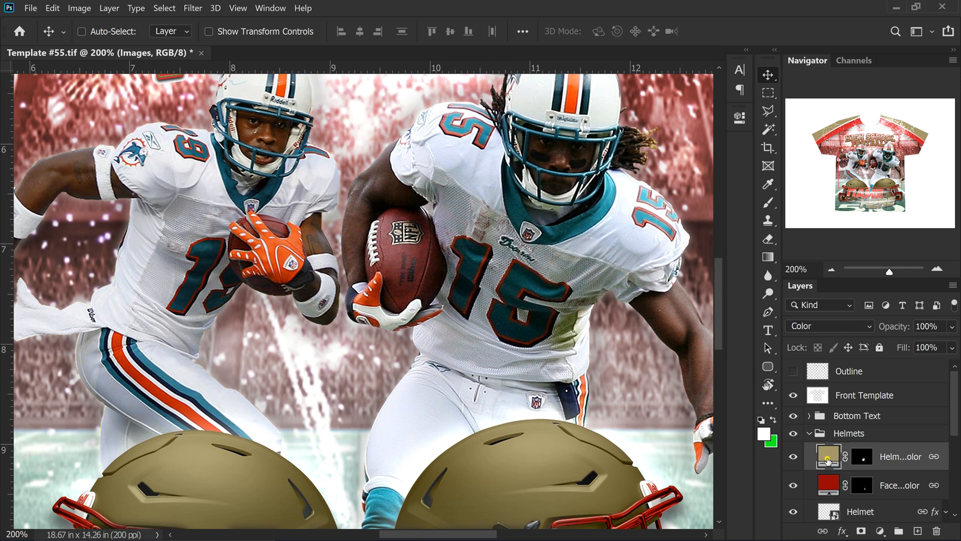
pyautogui.doubleClick(812, 455)
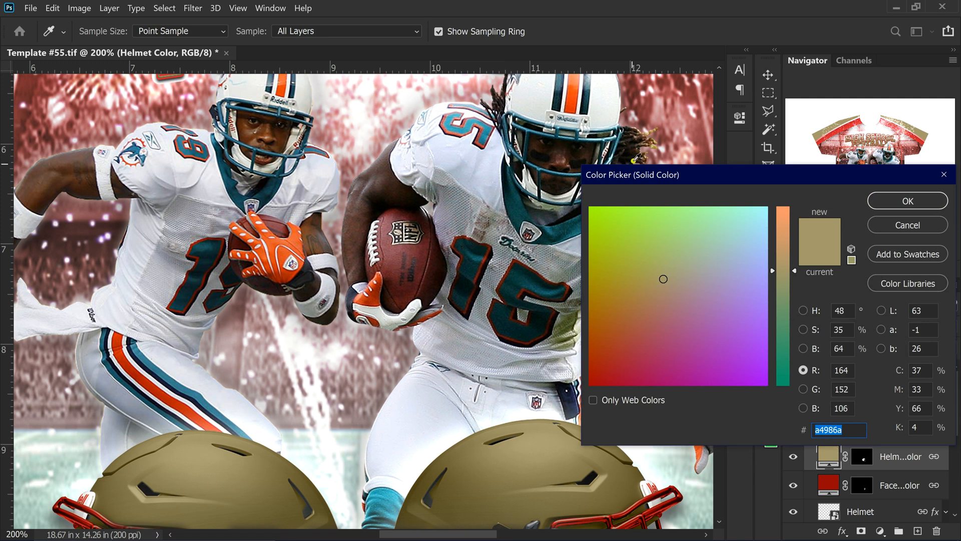
# Try several sampled colours, then set the helmet to teal #337f91 from the pants stripe
pyautogui.moveTo(644, 173); pyautogui.dragTo(689, 126)
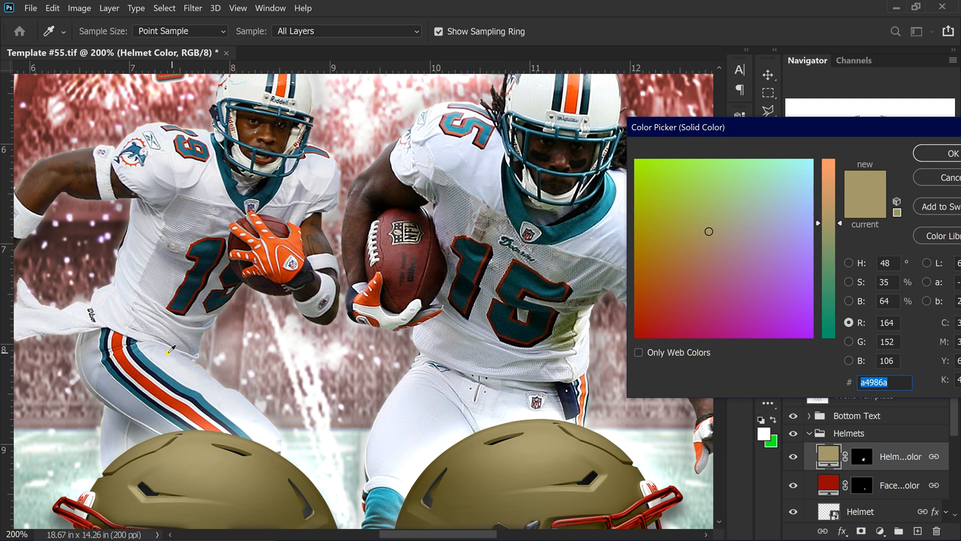
pyautogui.click(178, 386)
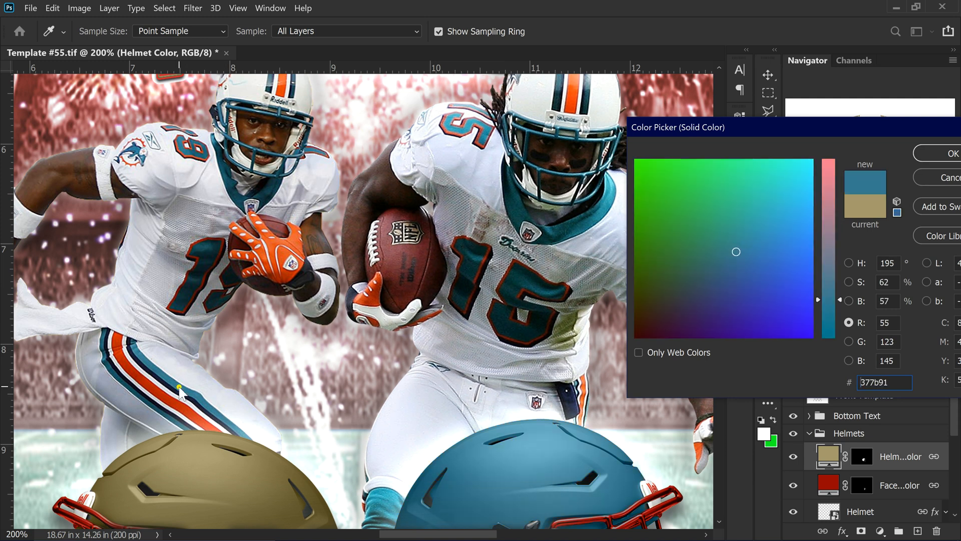
pyautogui.click(183, 409)
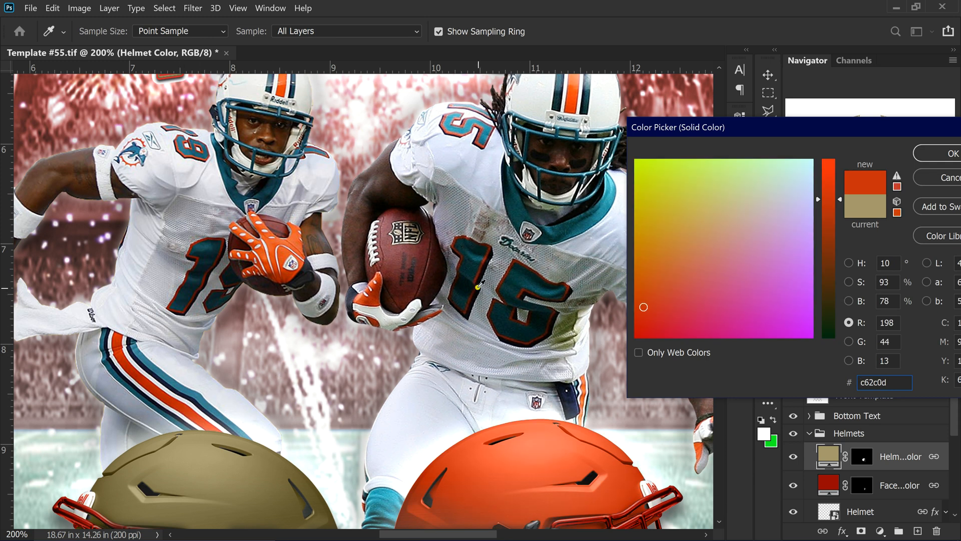
pyautogui.click(432, 433)
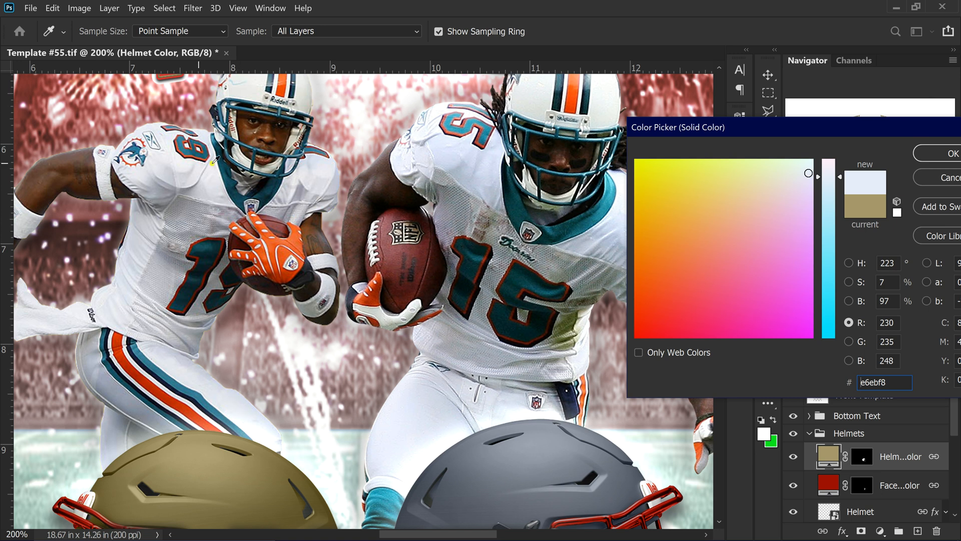
pyautogui.click(287, 255)
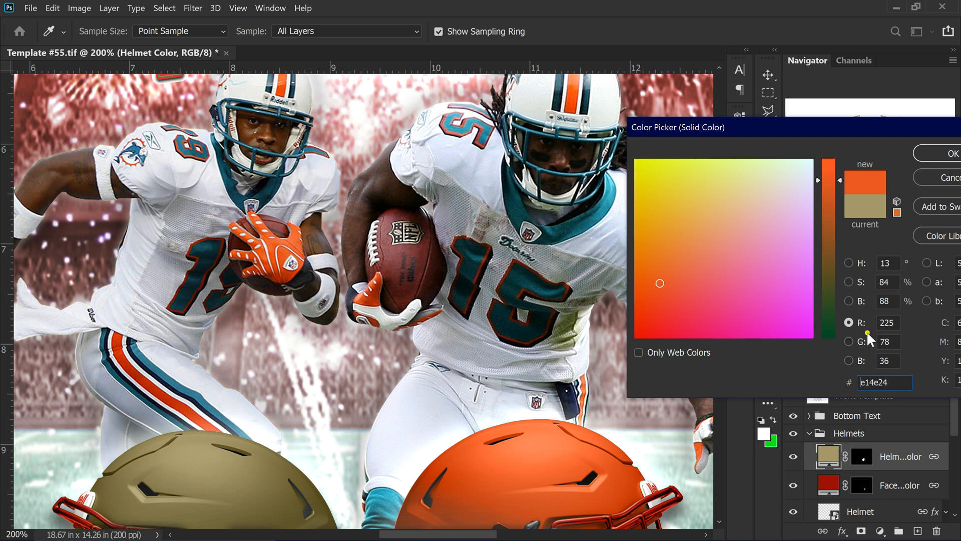
pyautogui.moveTo(273, 368); pyautogui.dragTo(256, 216)
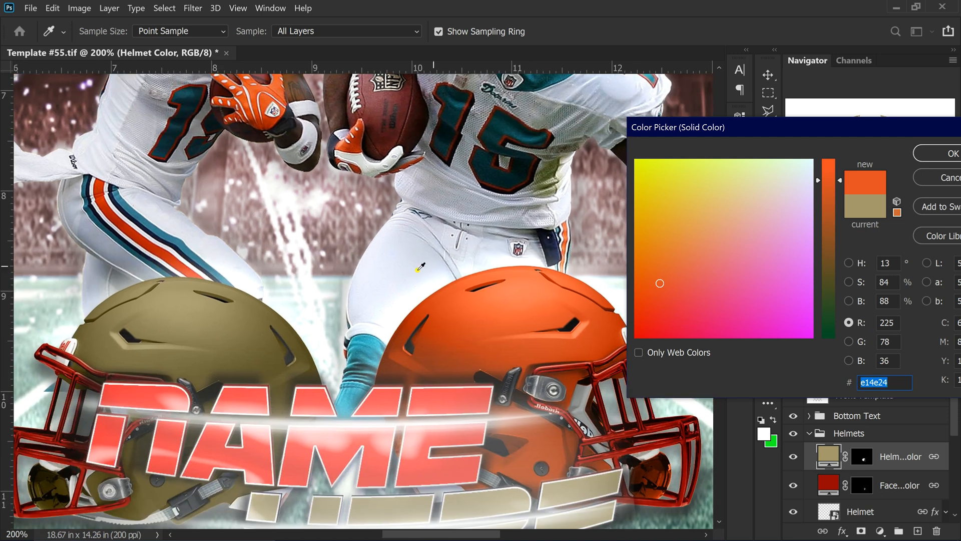
pyautogui.click(157, 231)
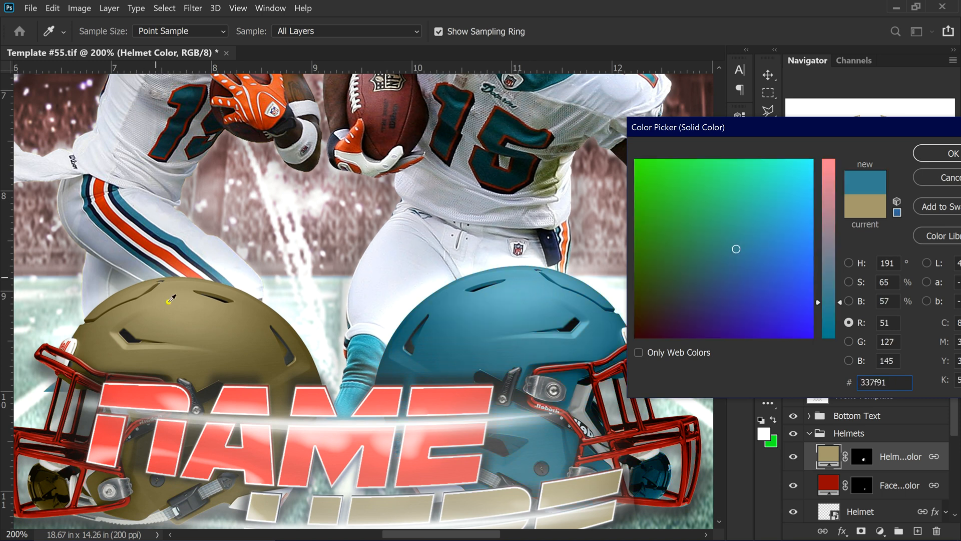
pyautogui.moveTo(858, 127); pyautogui.dragTo(636, 149)
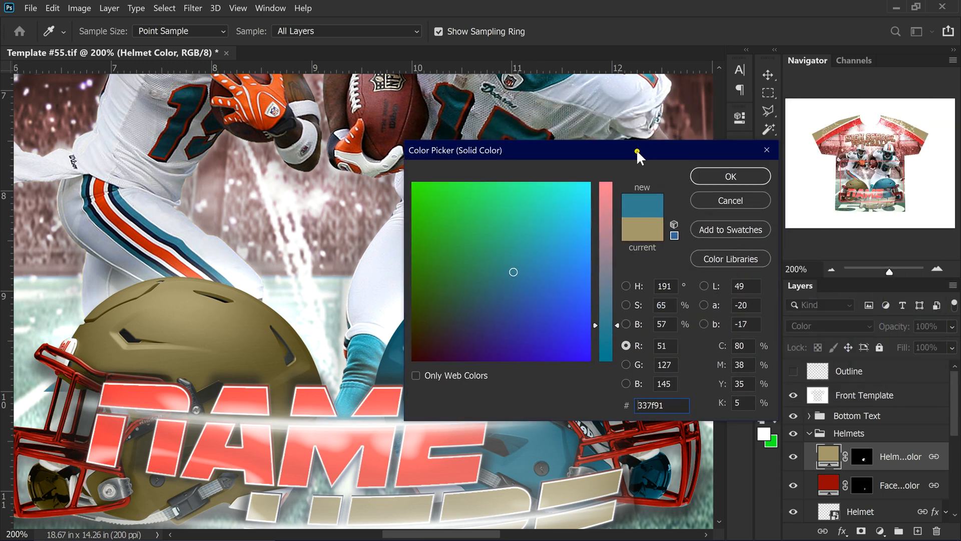
pyautogui.click(730, 177)
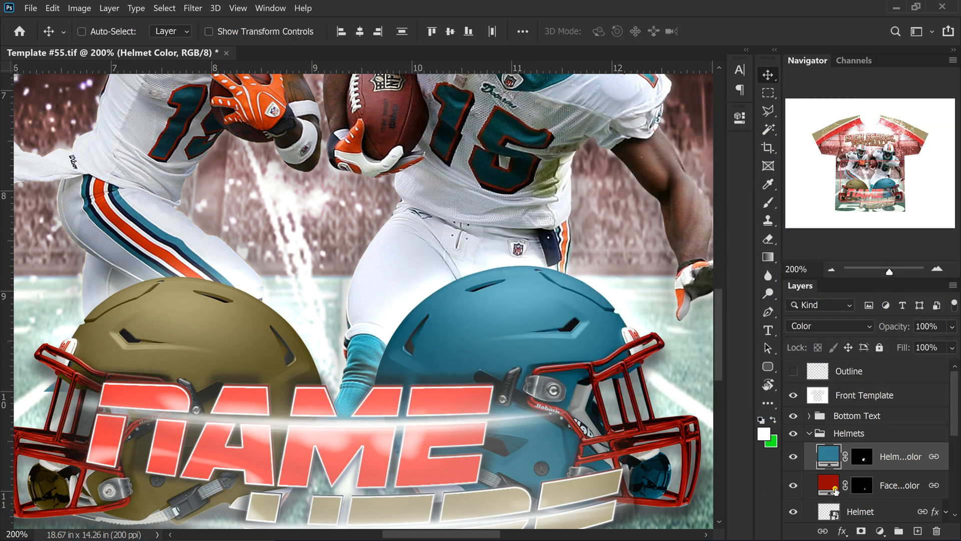
# Set the Face Mask Color fill to pure red after trying the glove orange
pyautogui.doubleClick(829, 485)
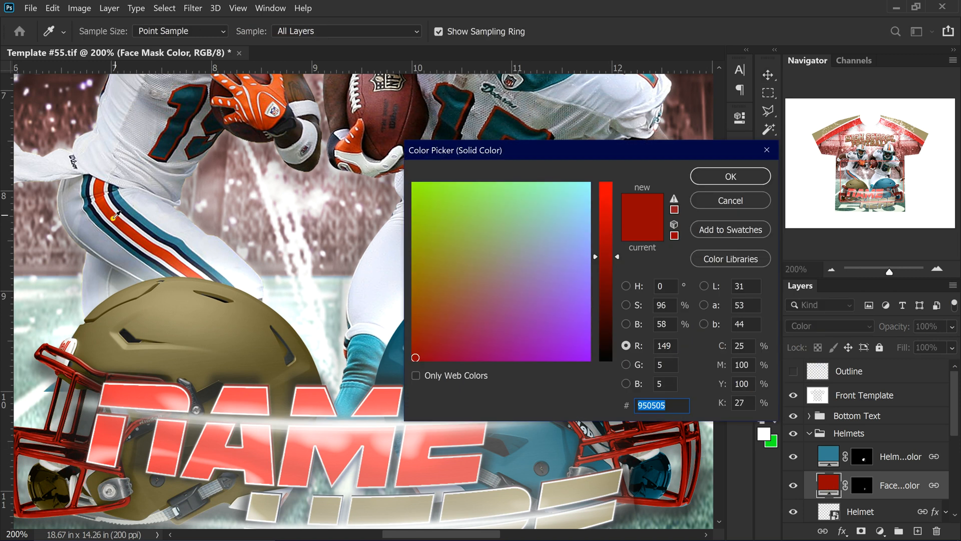
pyautogui.click(266, 91)
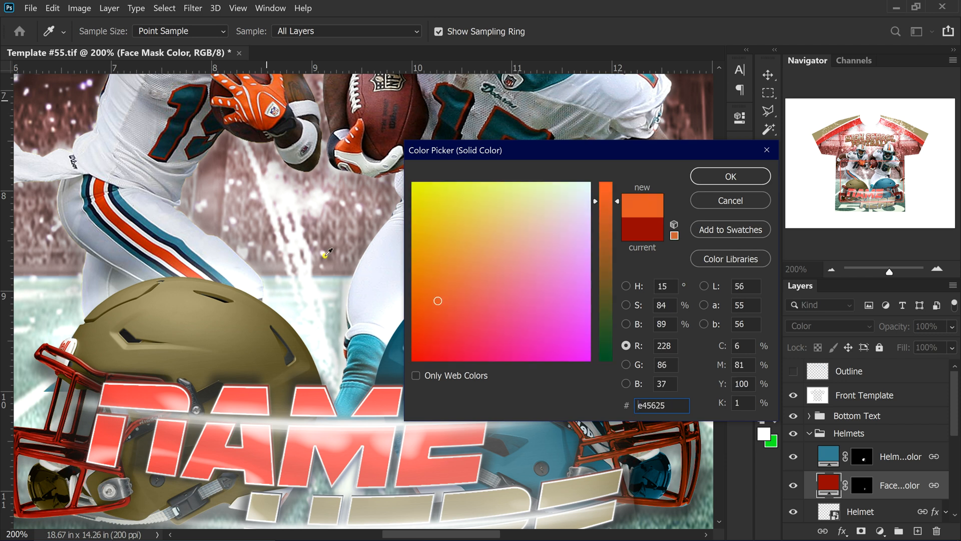
pyautogui.moveTo(552, 146); pyautogui.dragTo(272, 133)
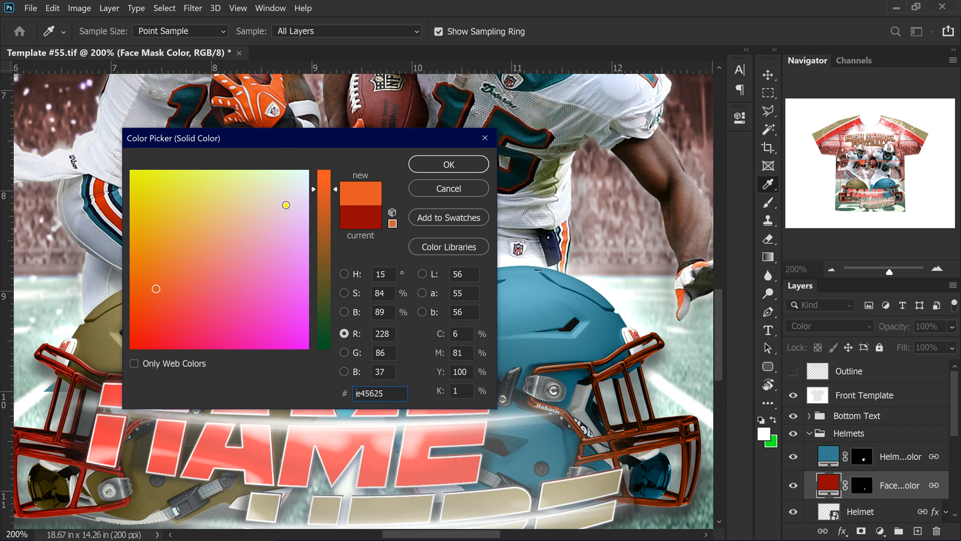
pyautogui.moveTo(311, 189); pyautogui.dragTo(323, 168)
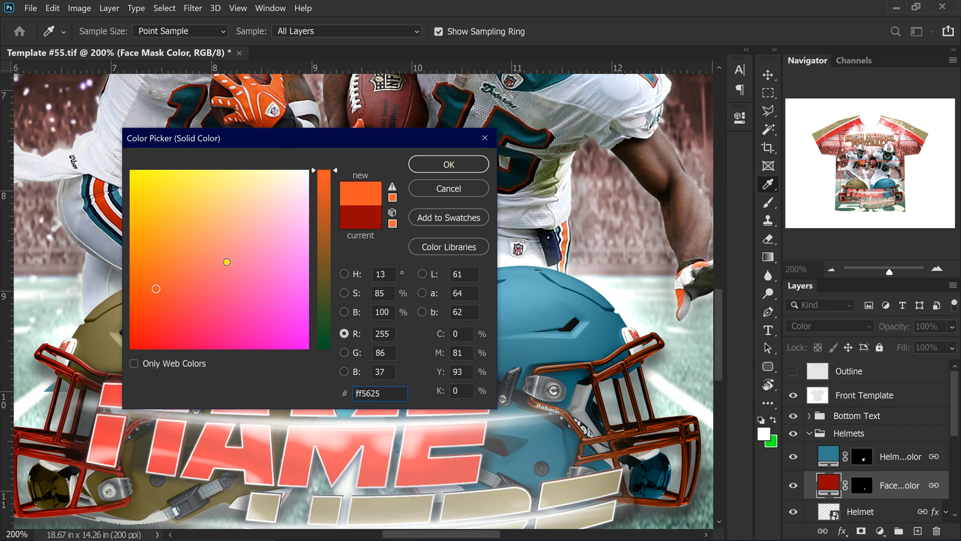
pyautogui.moveTo(184, 302); pyautogui.dragTo(111, 356)
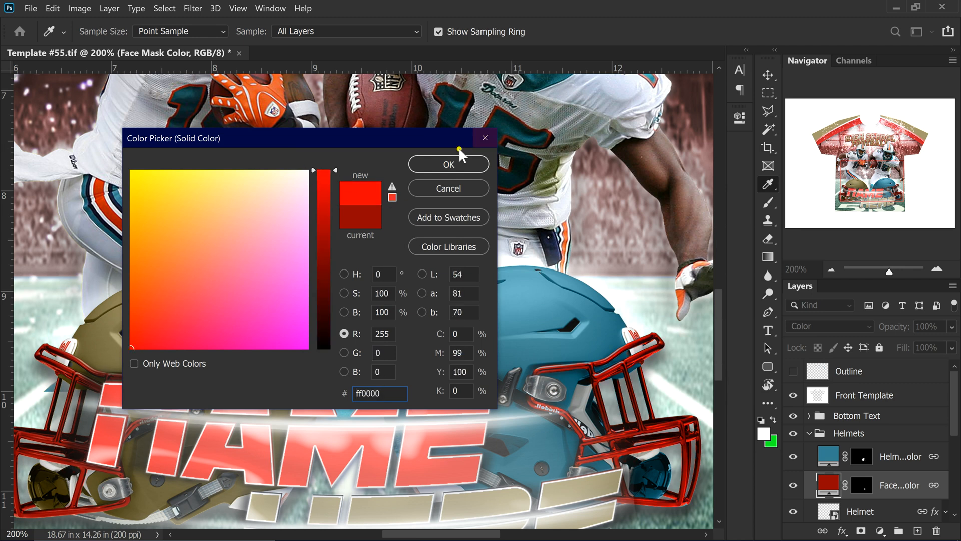
pyautogui.click(445, 163)
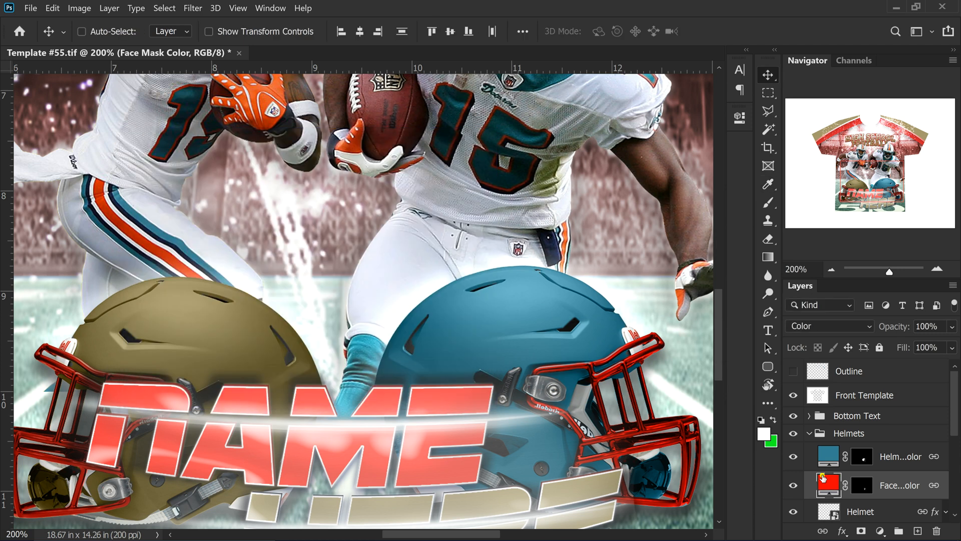
# Try orange-yellow tones, then give the face mask teal #2e7e89 sampled from the jersey stripe
pyautogui.click(797, 486)
pyautogui.click(795, 486)
pyautogui.doubleClick(829, 486)
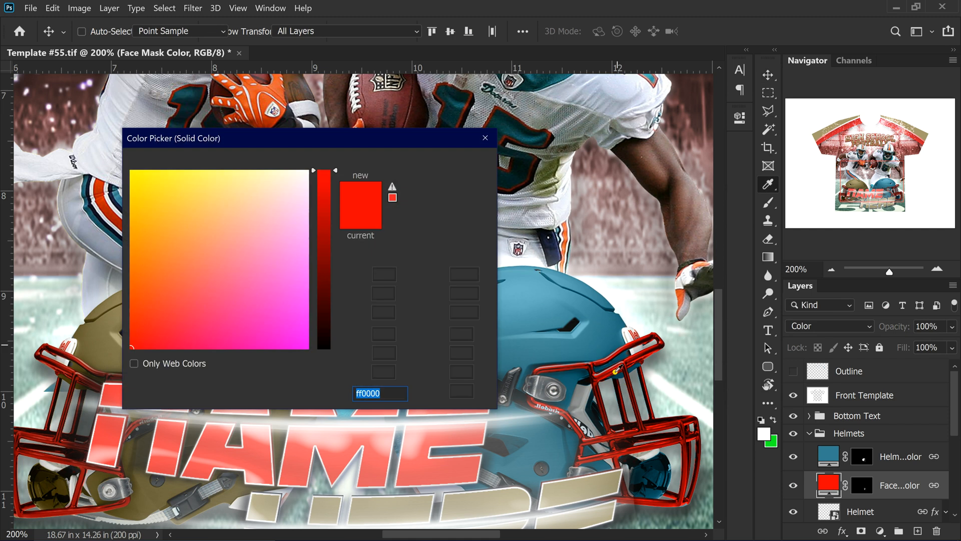
pyautogui.write('ffffff')
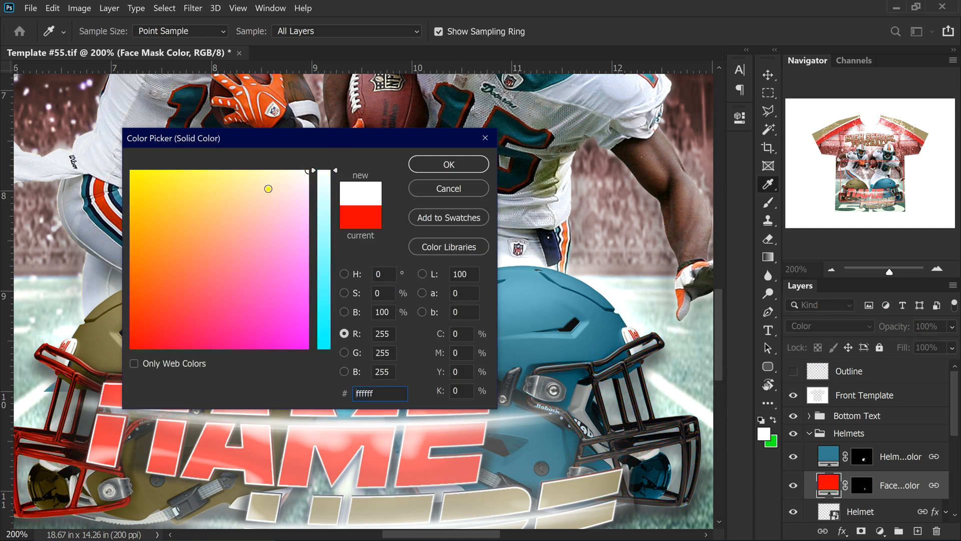
pyautogui.moveTo(150, 243); pyautogui.dragTo(177, 193)
pyautogui.moveTo(171, 234); pyautogui.dragTo(186, 249)
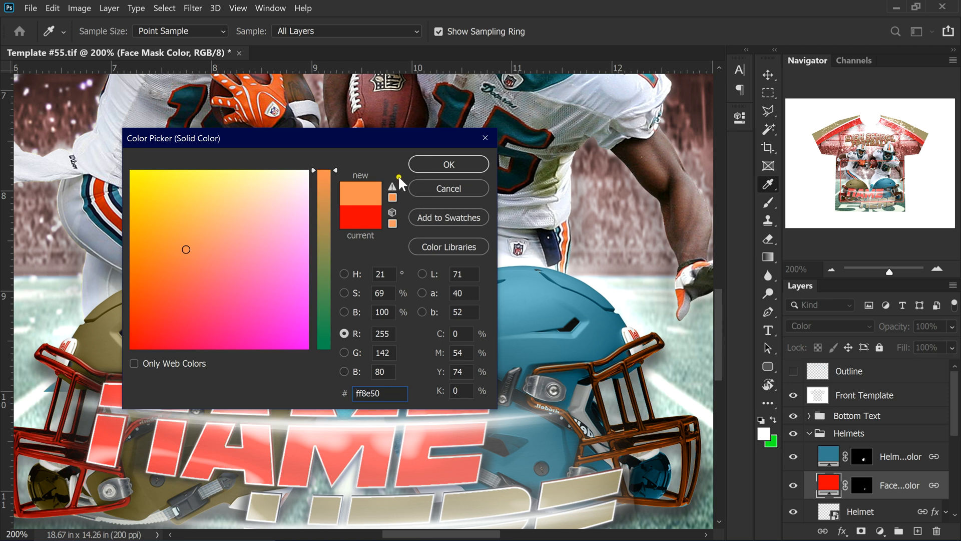
pyautogui.click(172, 281)
pyautogui.moveTo(164, 249)
pyautogui.mouseDown()
pyautogui.moveTo(142, 226)
pyautogui.moveTo(141, 191)
pyautogui.moveTo(198, 240)
pyautogui.mouseUp()
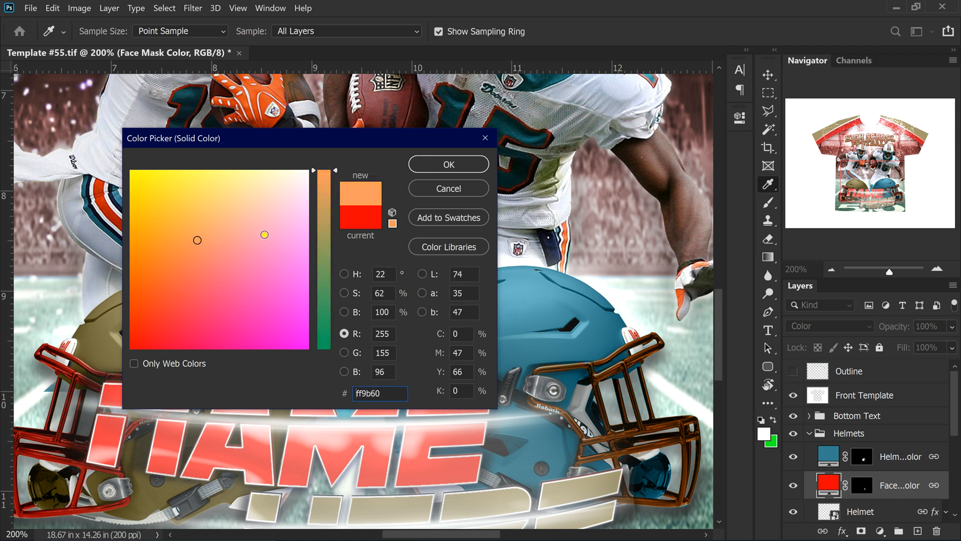
pyautogui.moveTo(235, 143); pyautogui.dragTo(362, 190)
pyautogui.click(153, 228)
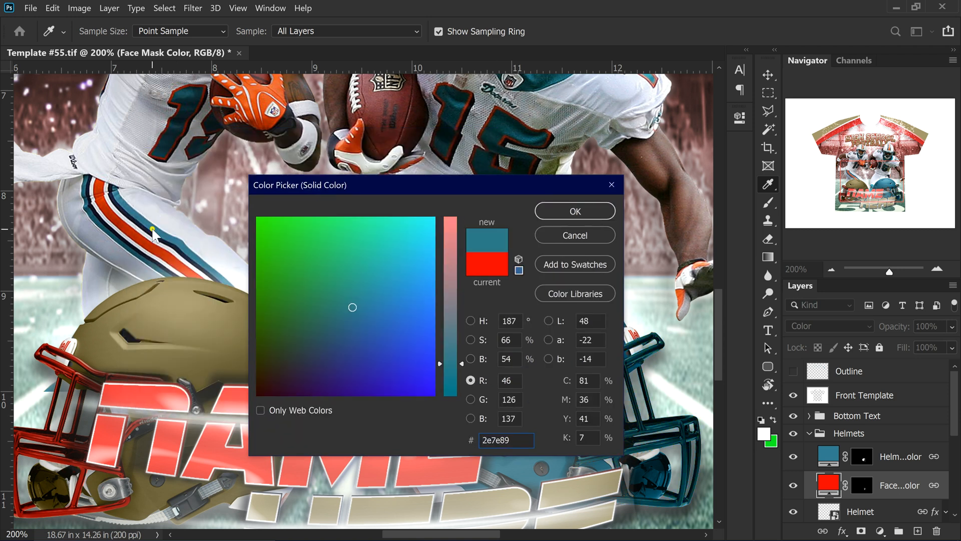
pyautogui.moveTo(440, 181); pyautogui.dragTo(278, 164)
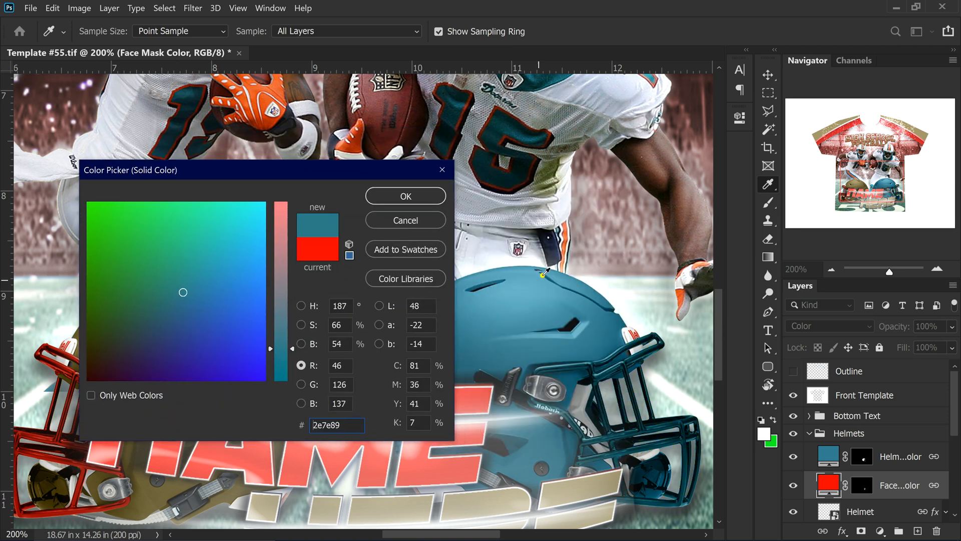
pyautogui.click(406, 197)
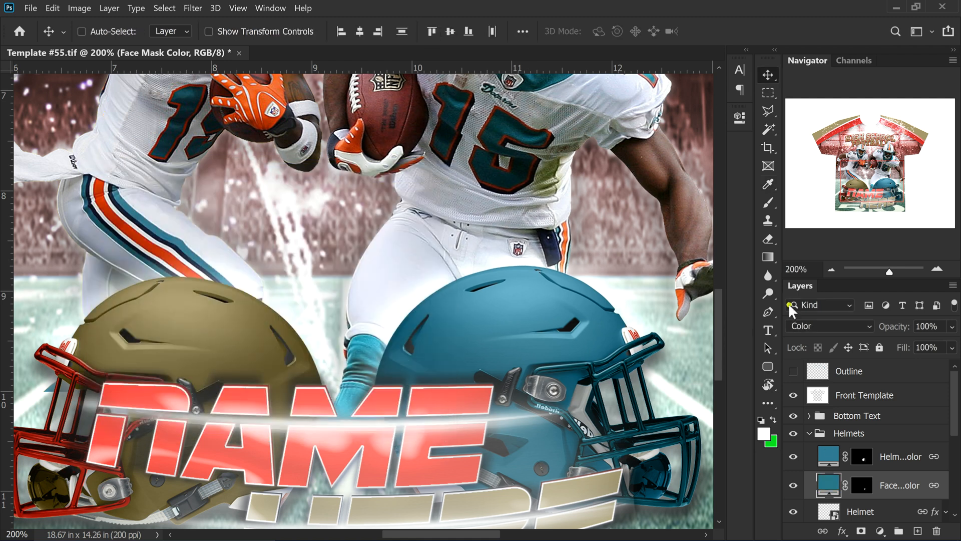
# Colour the right helmet orange #ee662c, sampled from the player's glove
pyautogui.click(827, 460)
pyautogui.doubleClick(828, 446)
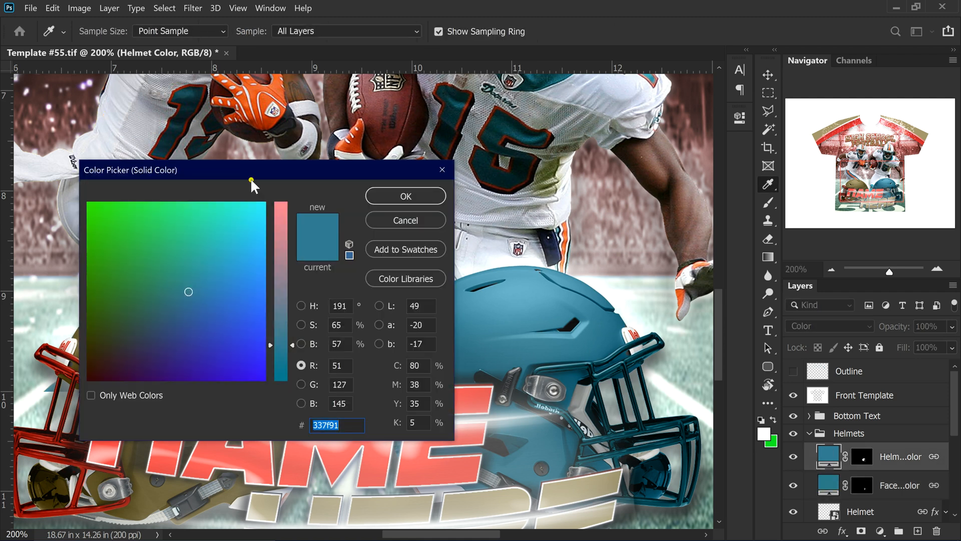
pyautogui.click(265, 95)
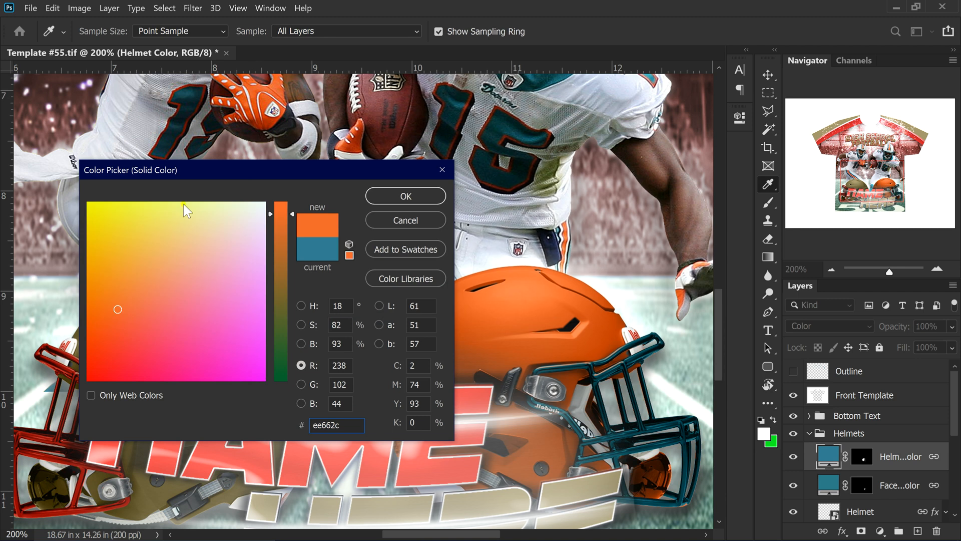
pyautogui.click(407, 196)
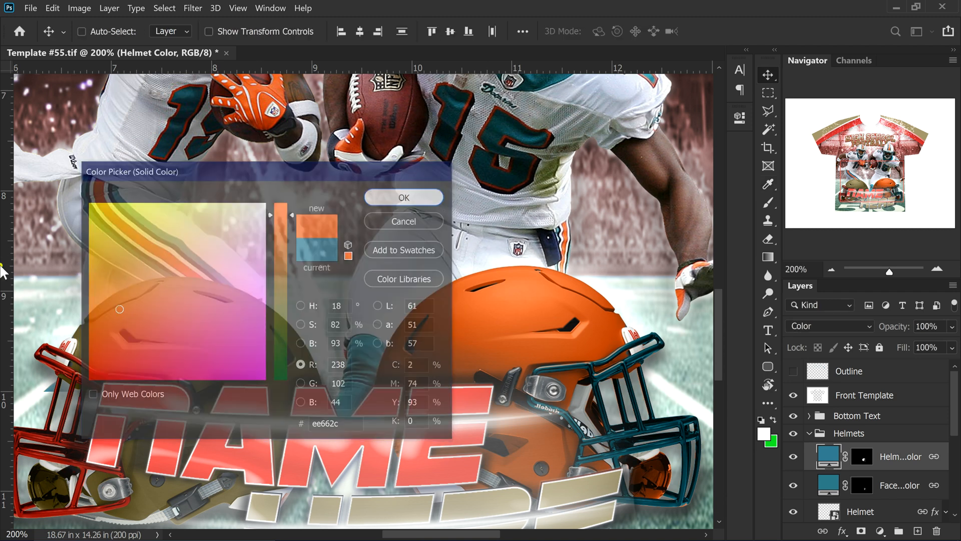
# Copy hex ee662c and paste it into the left helmet's Helmet Color fill
pyautogui.scroll(-3, 881, 439)
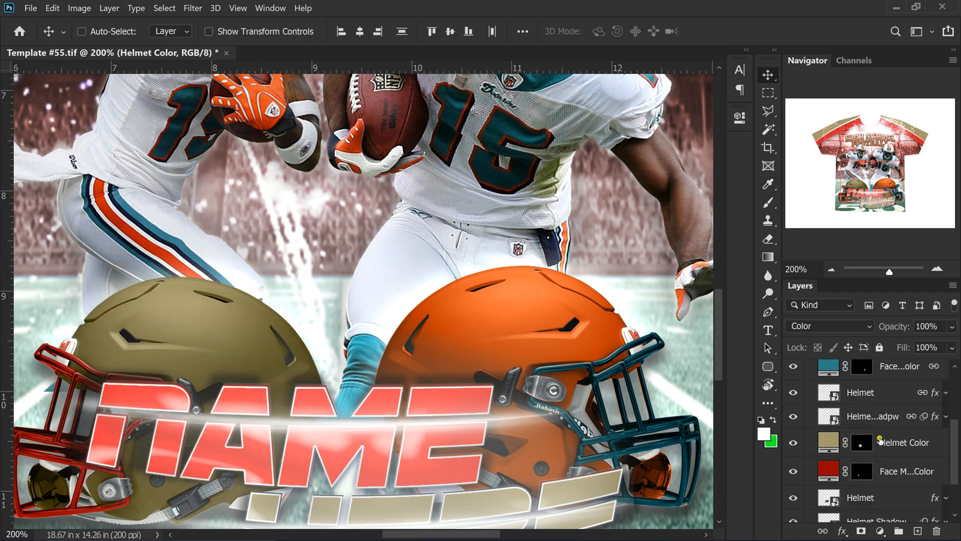
pyautogui.scroll(3, 880, 440)
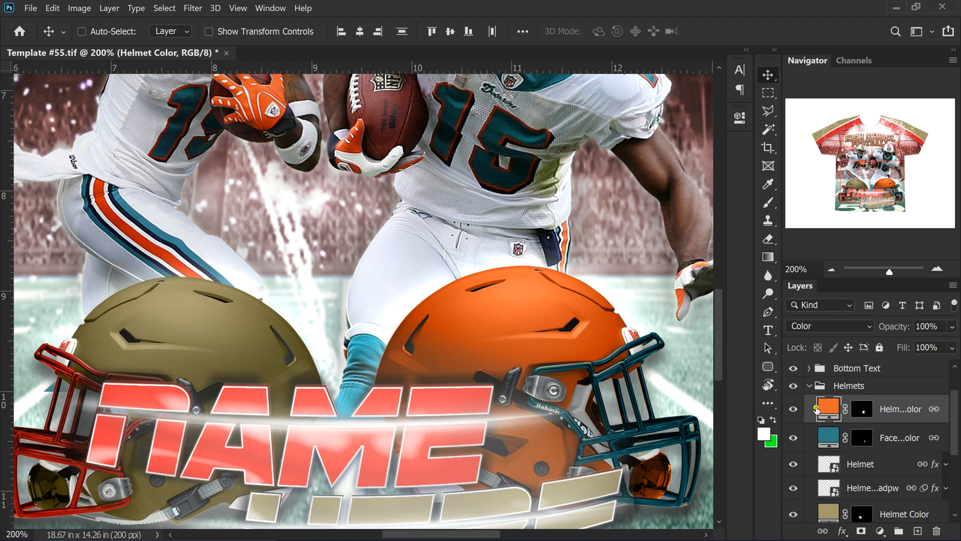
pyautogui.doubleClick(830, 409)
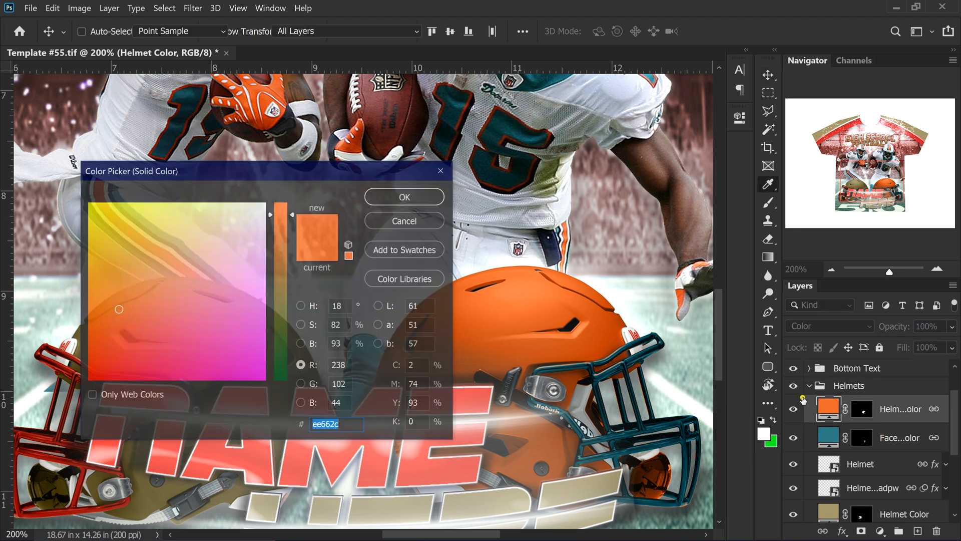
pyautogui.rightClick(323, 424)
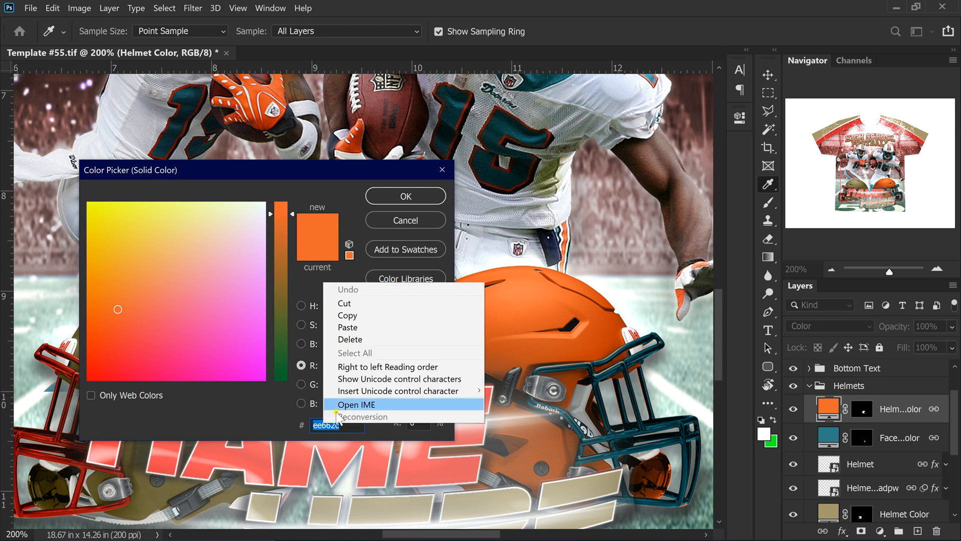
pyautogui.click(347, 317)
pyautogui.click(408, 221)
pyautogui.scroll(-1, 837, 396)
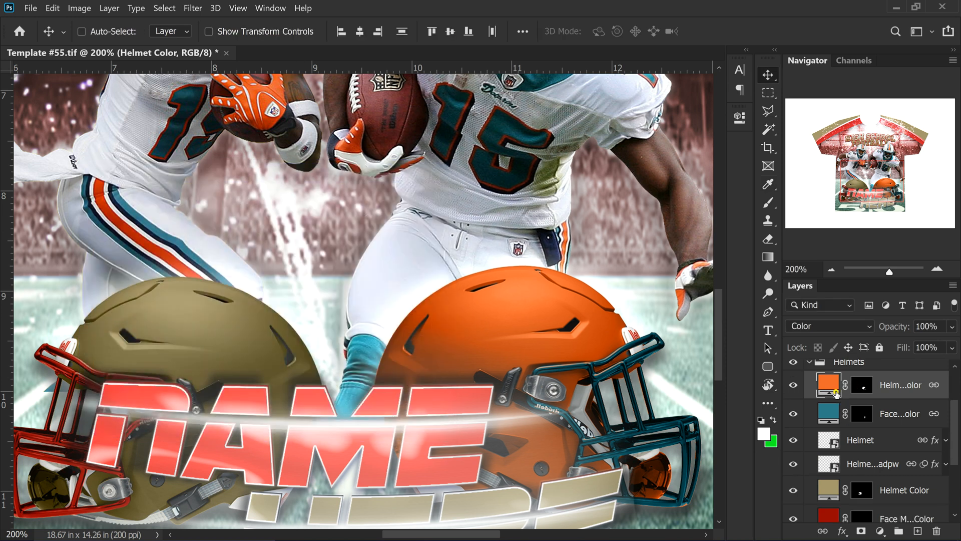
pyautogui.scroll(-2, 825, 459)
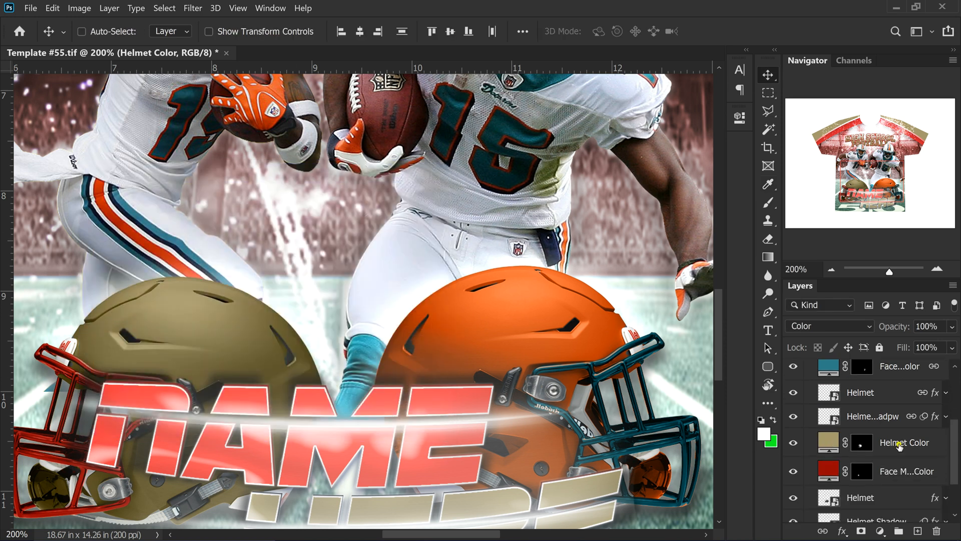
pyautogui.doubleClick(829, 442)
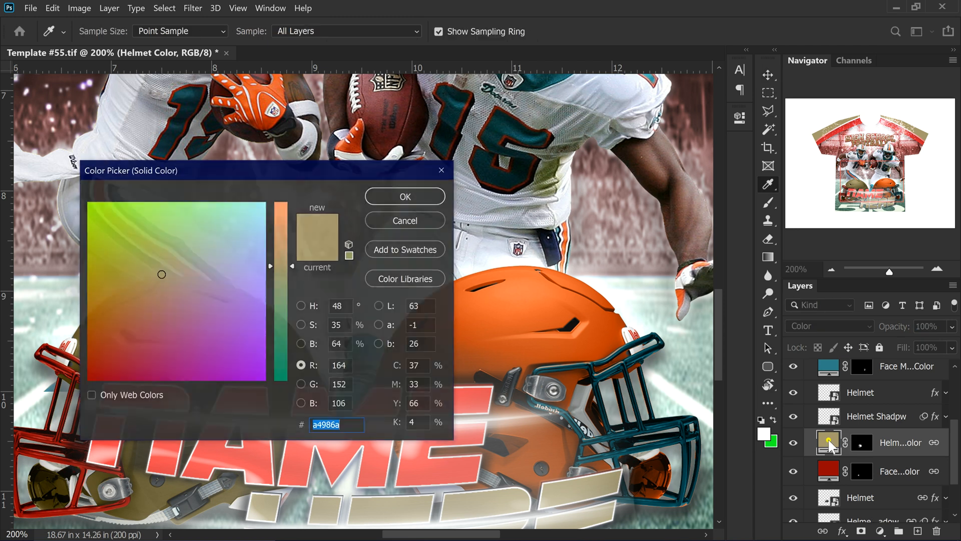
pyautogui.hotkey('ctrl', 'v')
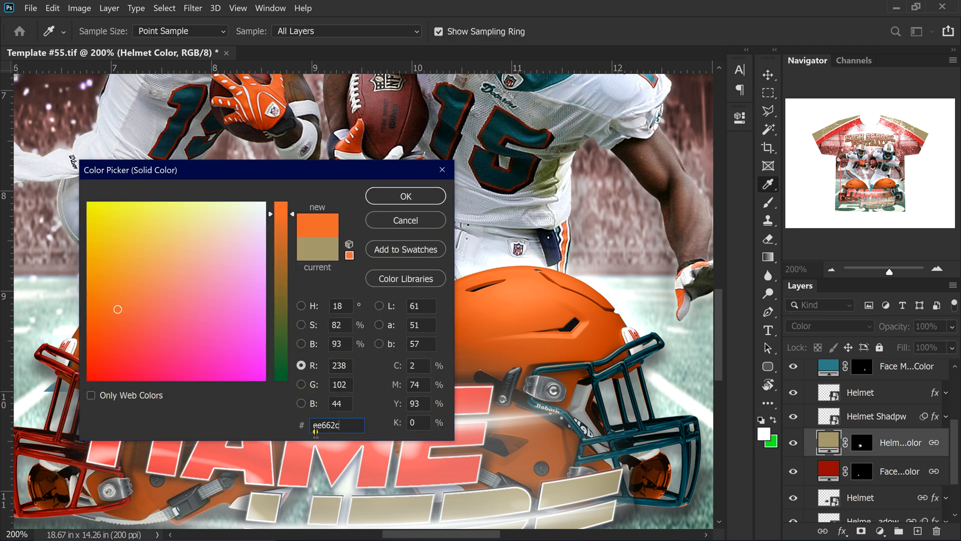
pyautogui.click(406, 198)
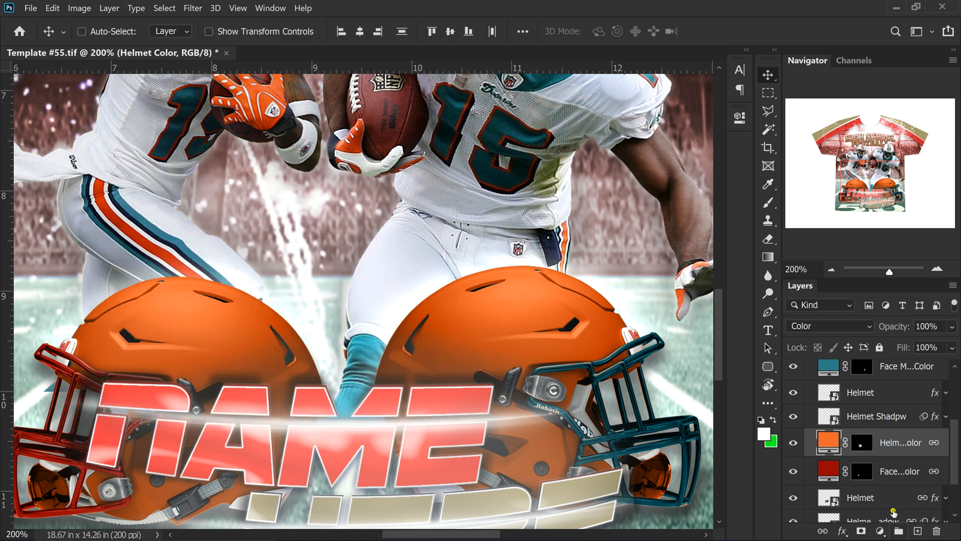
# Copy the teal hex 2e7e89 from the right helmet's Face Mask Color fill
pyautogui.click(827, 367)
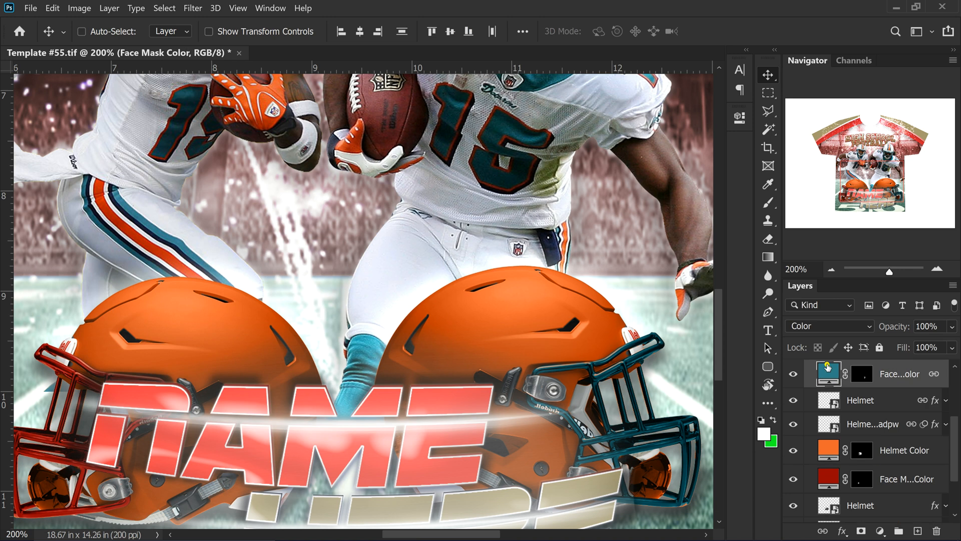
pyautogui.doubleClick(825, 374)
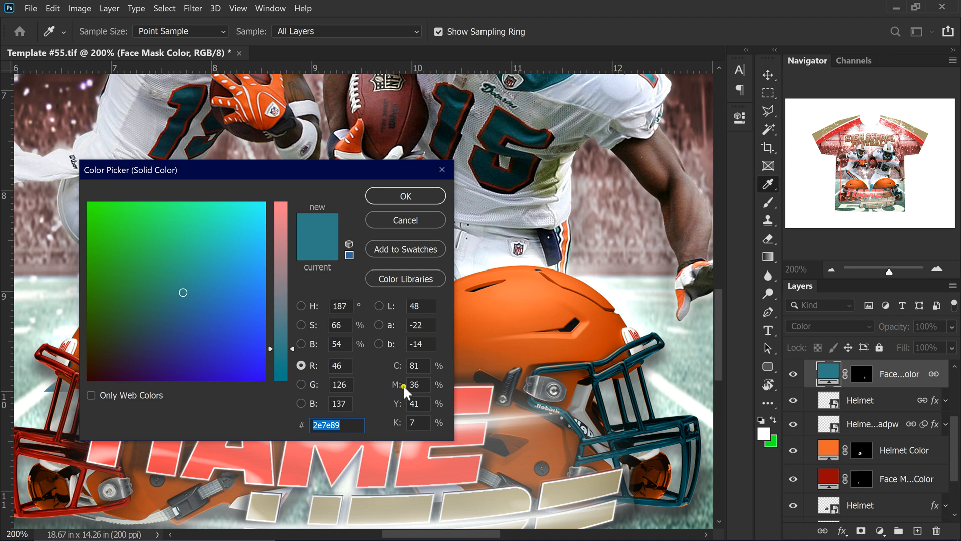
pyautogui.rightClick(323, 426)
pyautogui.click(340, 319)
pyautogui.click(403, 196)
# Paste teal 2e7e89 over the left face mask's red value and confirm
pyautogui.scroll(-1, 865, 488)
pyautogui.doubleClick(829, 456)
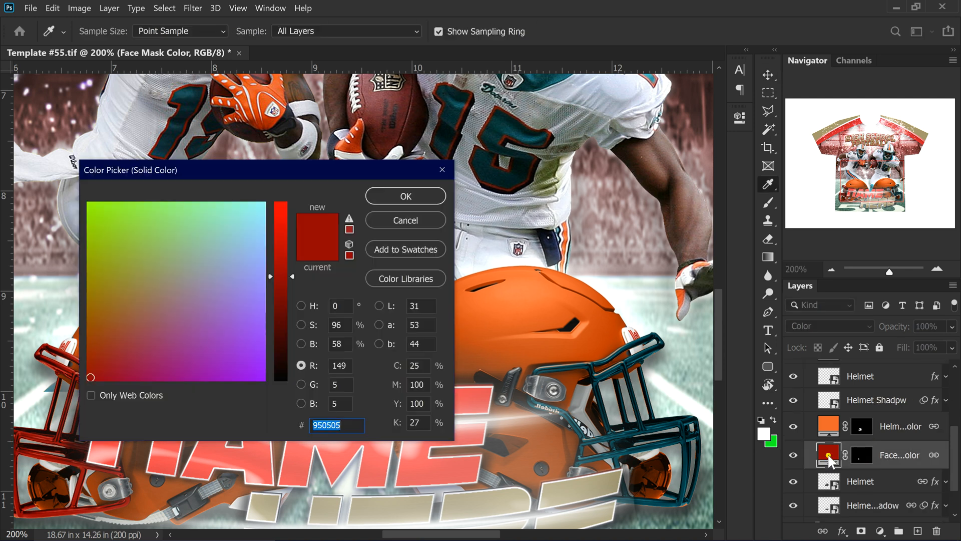
pyautogui.rightClick(334, 425)
pyautogui.click(387, 329)
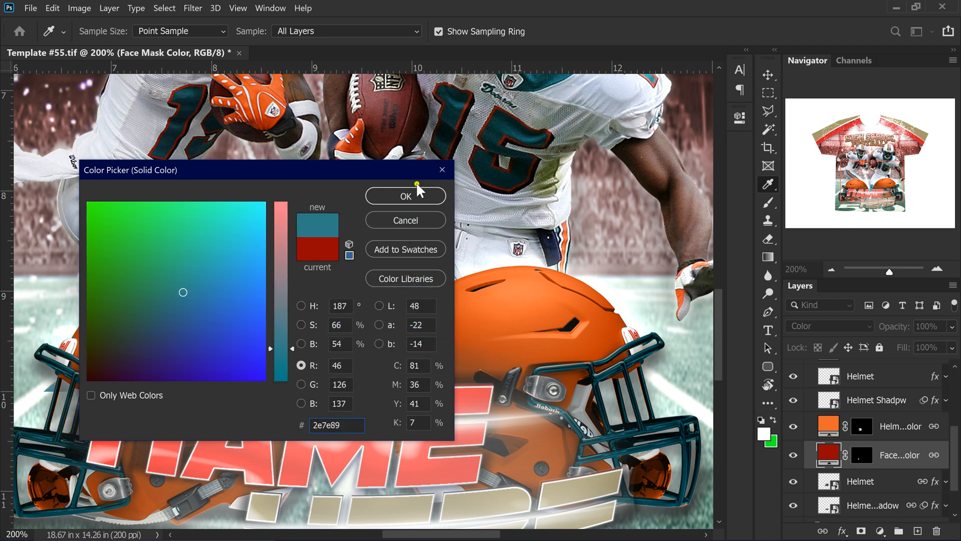
pyautogui.click(406, 196)
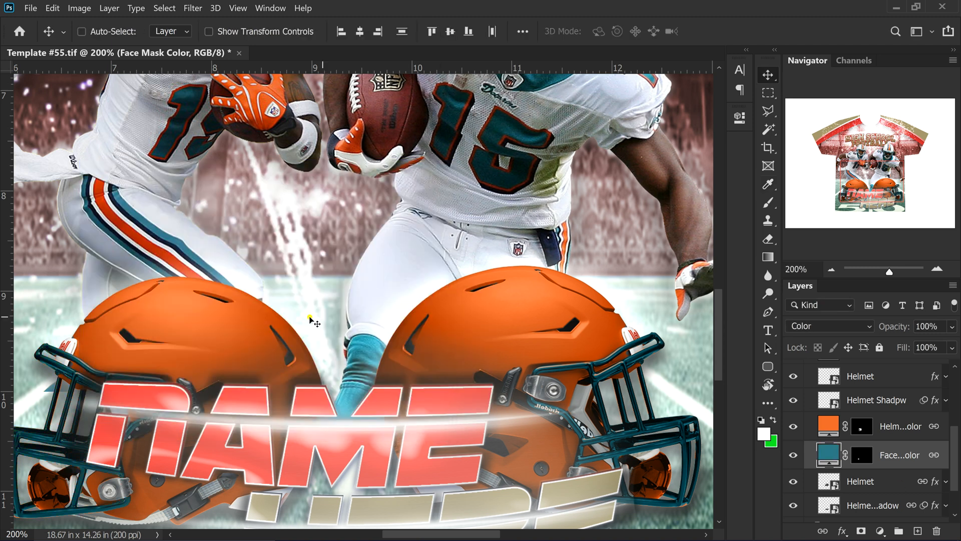
# Zoom out to 100% and scroll to view the whole shirt
pyautogui.click(830, 270)
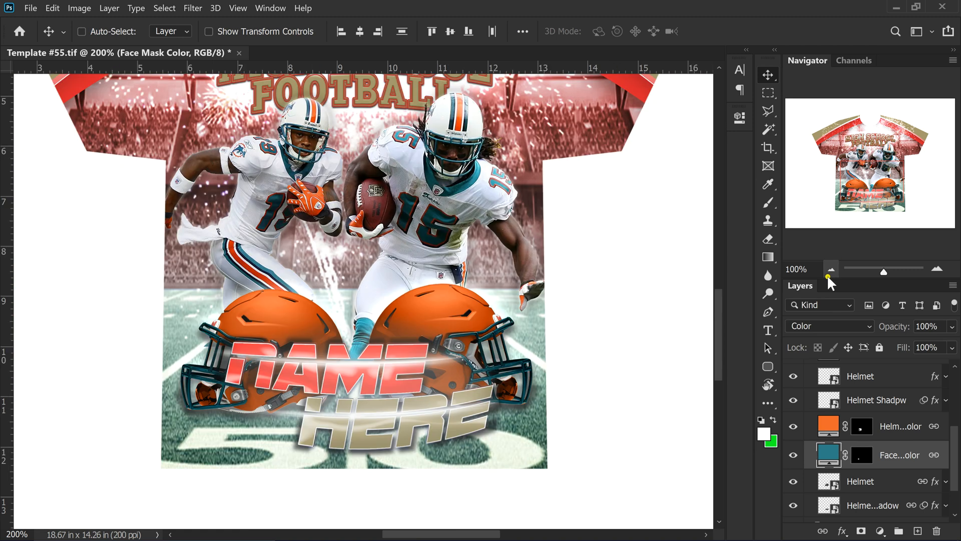
pyautogui.scroll(-2, 531, 351)
pyautogui.scroll(-2, 530, 351)
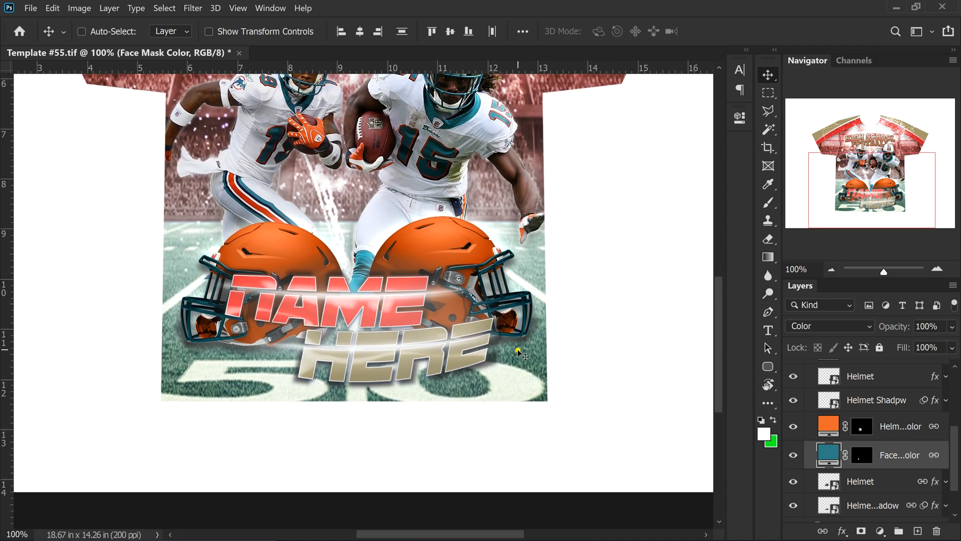
pyautogui.scroll(3, 844, 465)
pyautogui.scroll(-3, 817, 425)
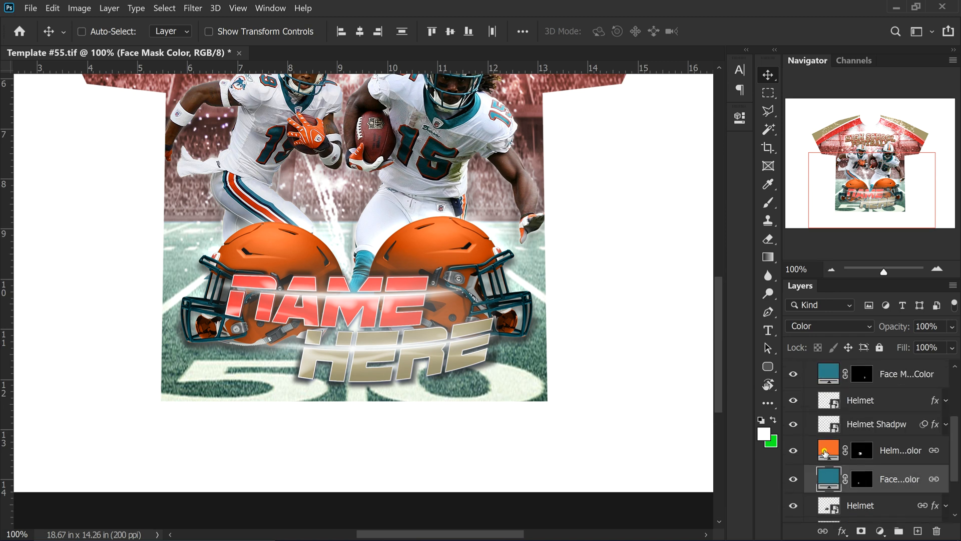
pyautogui.scroll(1, 832, 426)
# Collapse Helmets, toggle and expand the BG group, and select its red Color Fill 1 layer
pyautogui.click(809, 370)
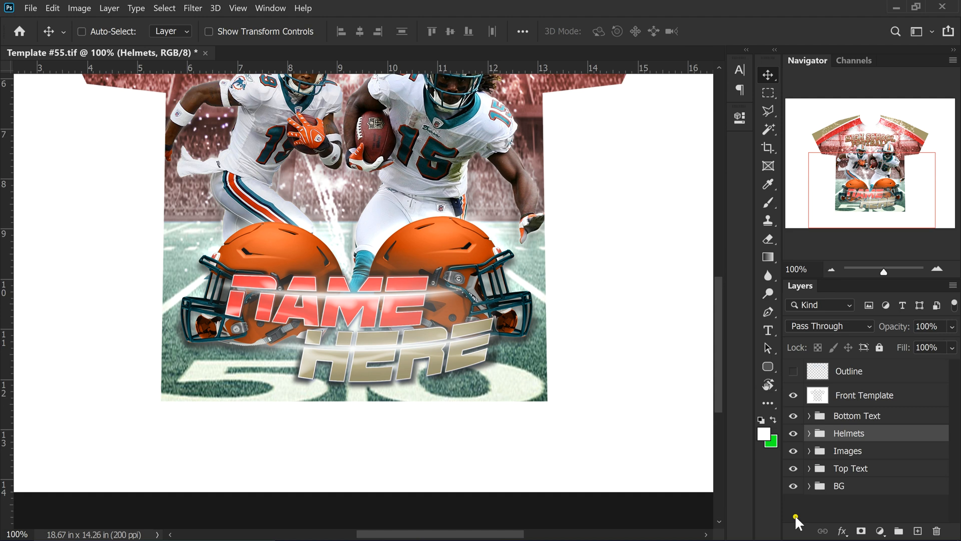
pyautogui.scroll(2, 856, 440)
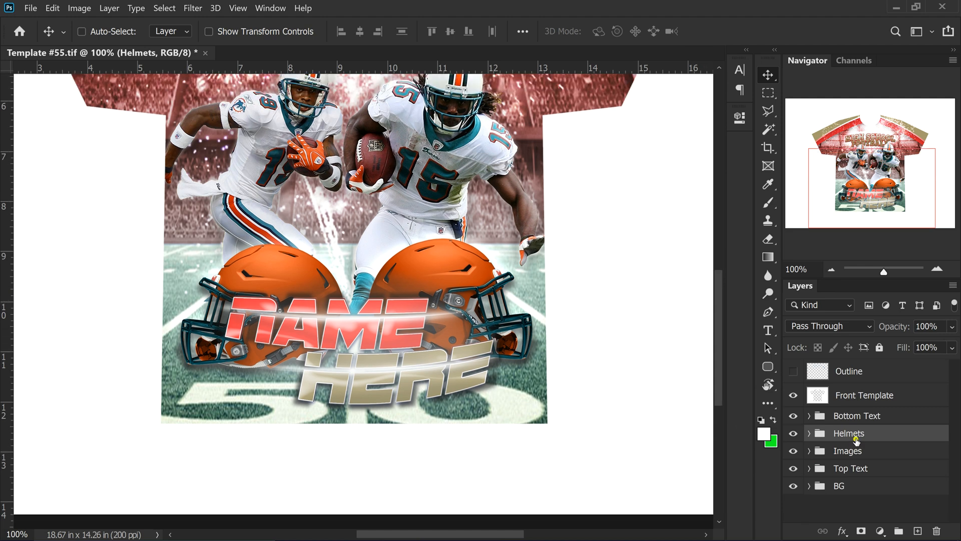
pyautogui.scroll(6, 856, 440)
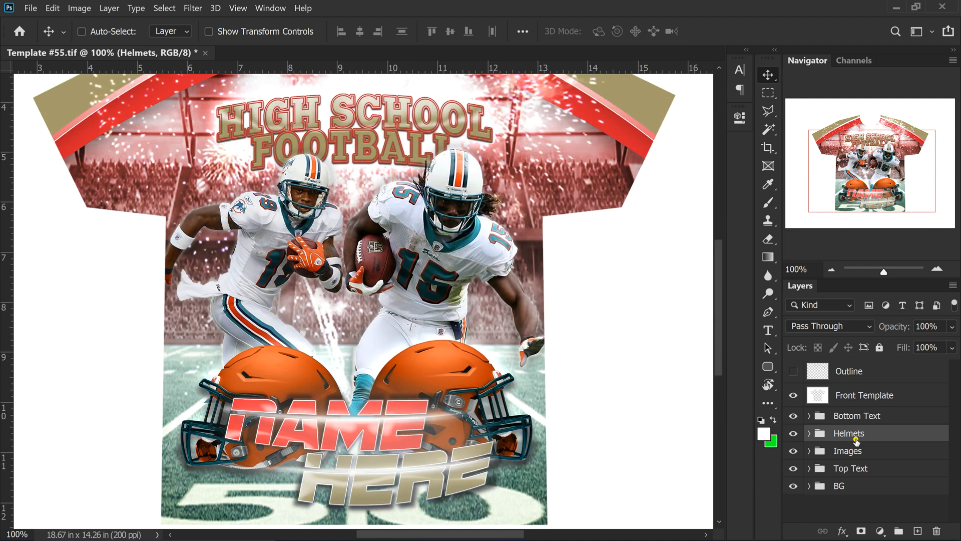
pyautogui.scroll(1, 473, 273)
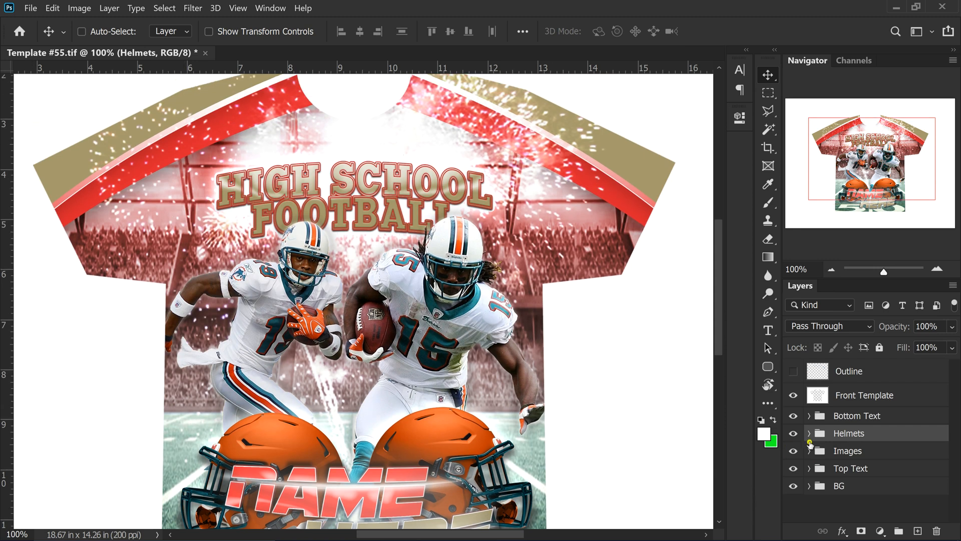
pyautogui.click(793, 484)
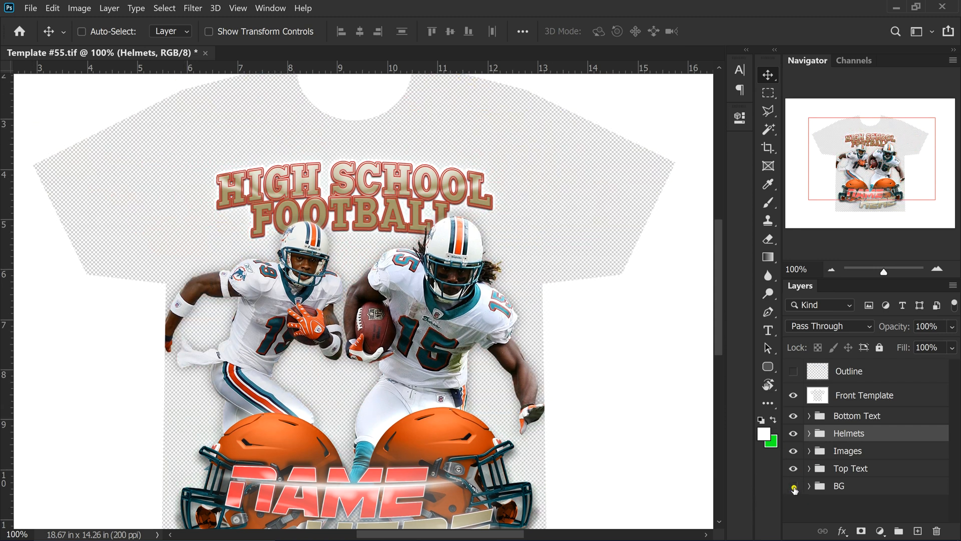
pyautogui.click(809, 485)
pyautogui.scroll(-5, 851, 481)
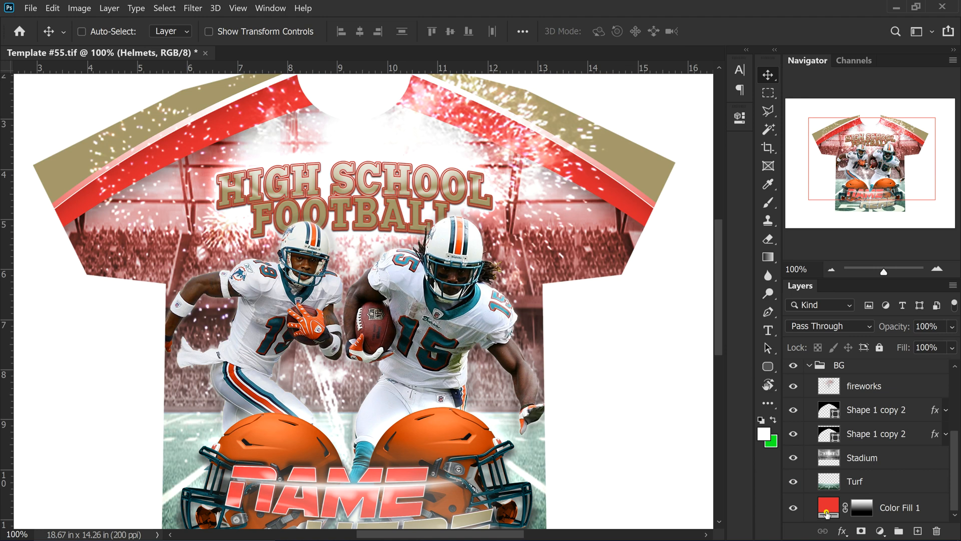
pyautogui.click(828, 507)
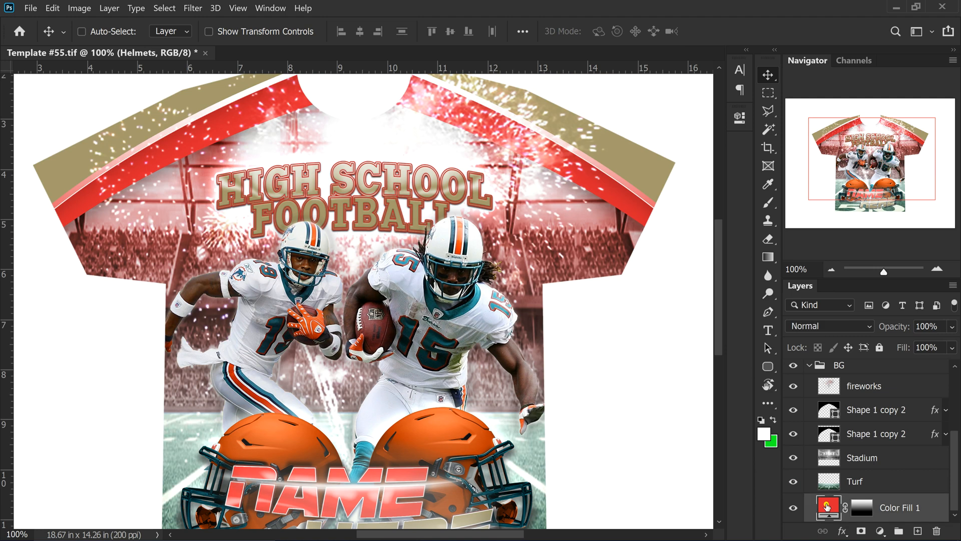
# Open the Color Fill 1 colour picker and sample orange from the helmet artwork
pyautogui.doubleClick(827, 506)
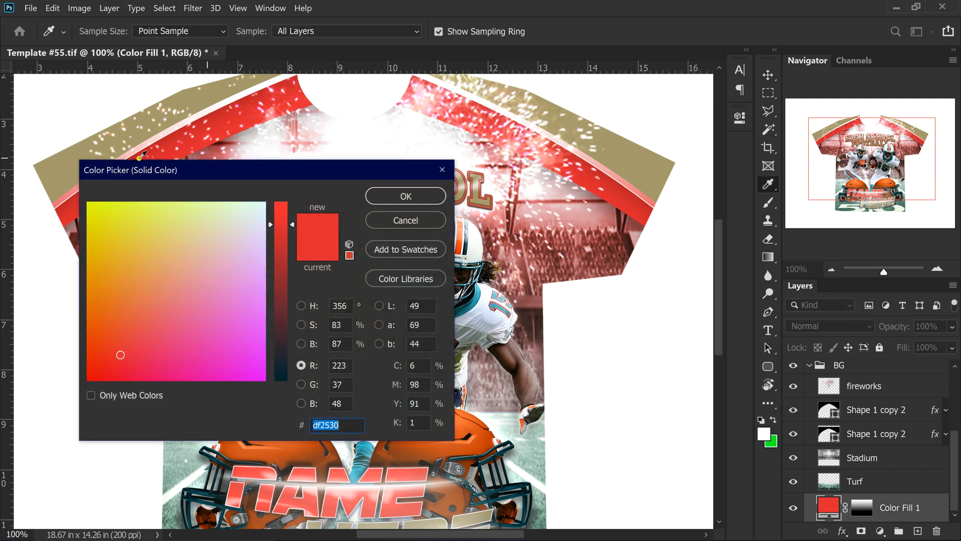
pyautogui.moveTo(198, 171); pyautogui.dragTo(665, 178)
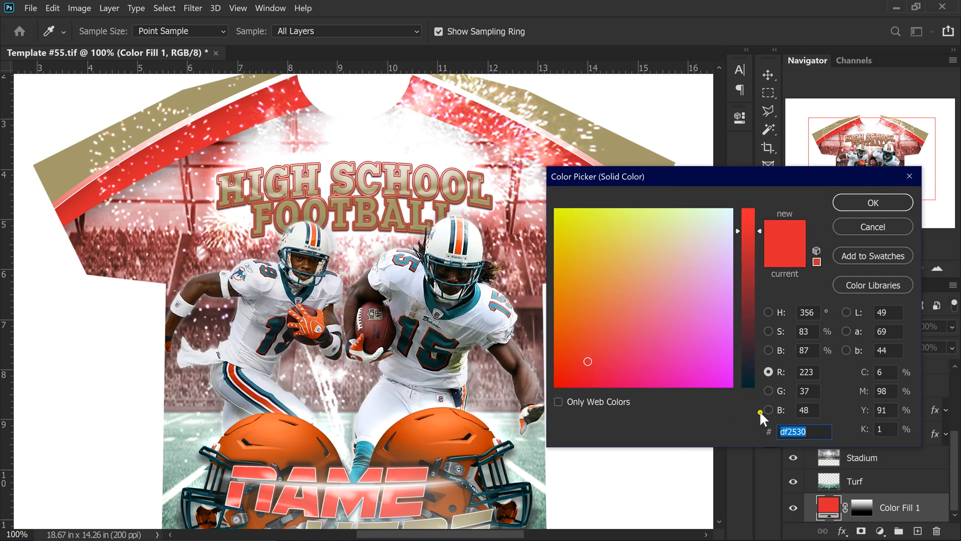
pyautogui.rightClick(793, 432)
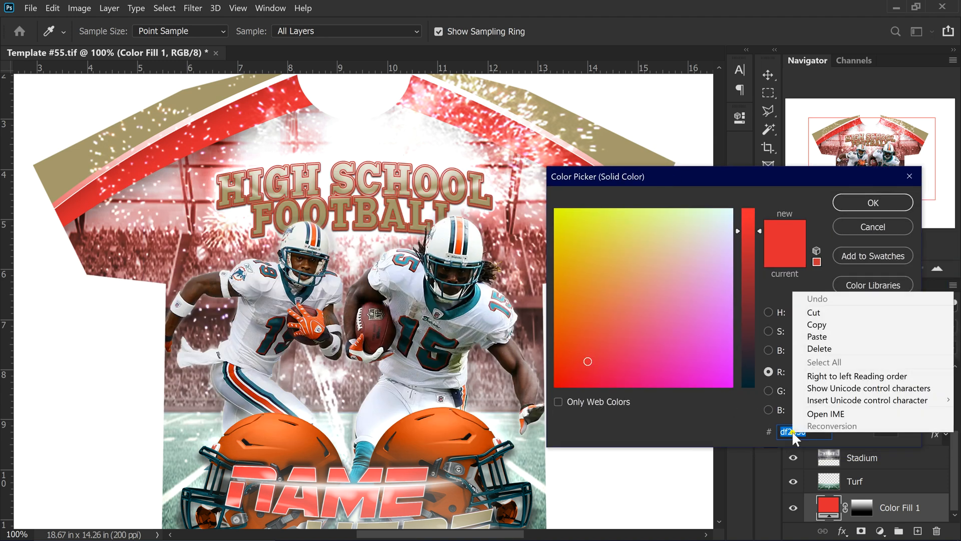
pyautogui.click(818, 336)
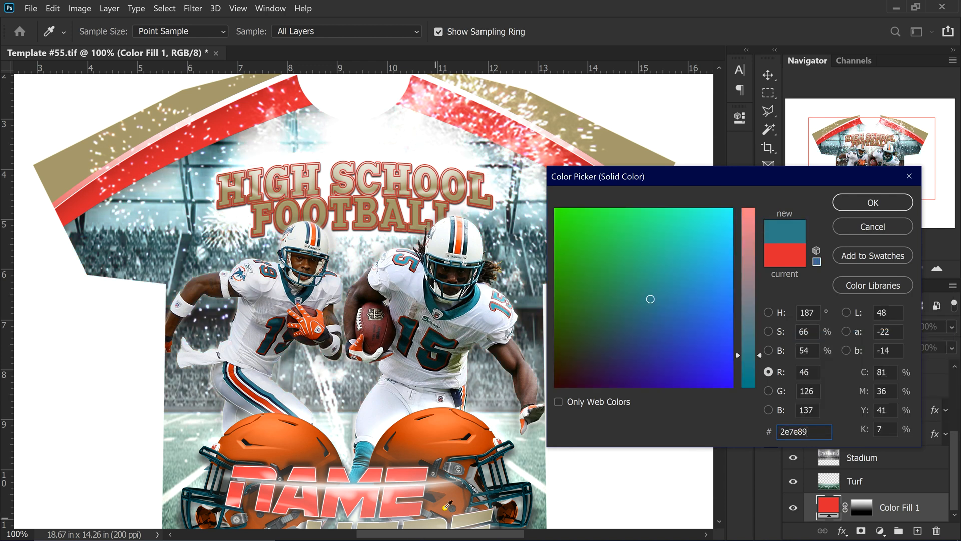
pyautogui.click(263, 442)
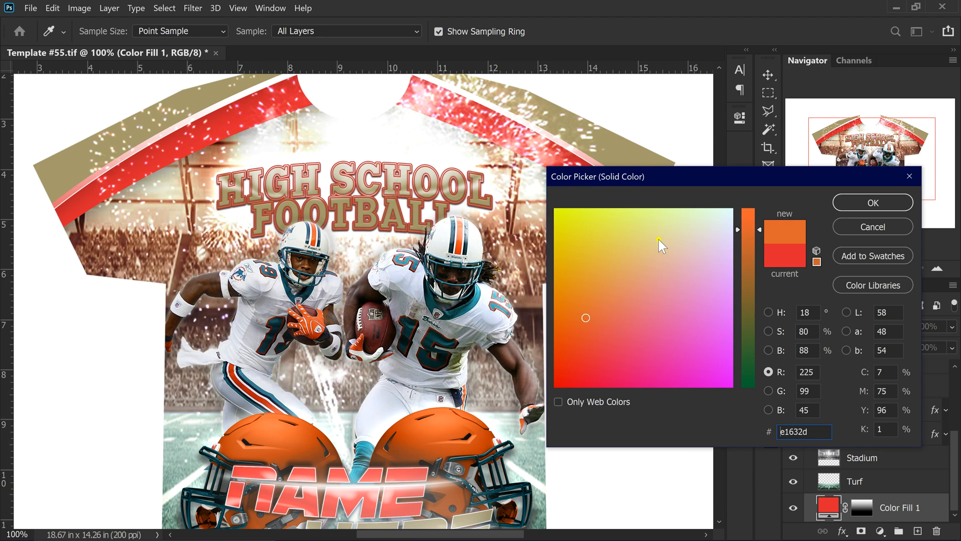
# Fine-tune the orange to #f74a1a and apply it to the background fill
pyautogui.click(750, 214)
pyautogui.click(580, 381)
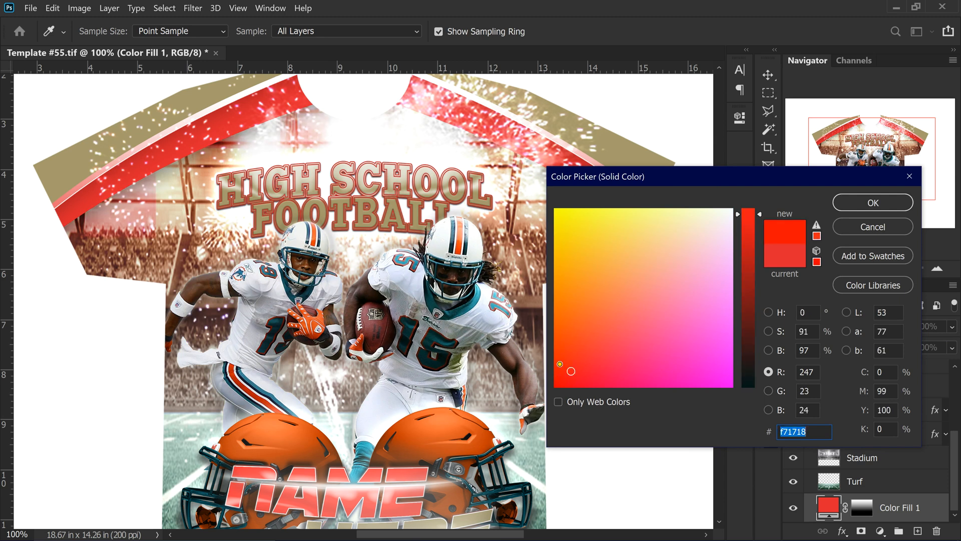
pyautogui.write('f70d04')
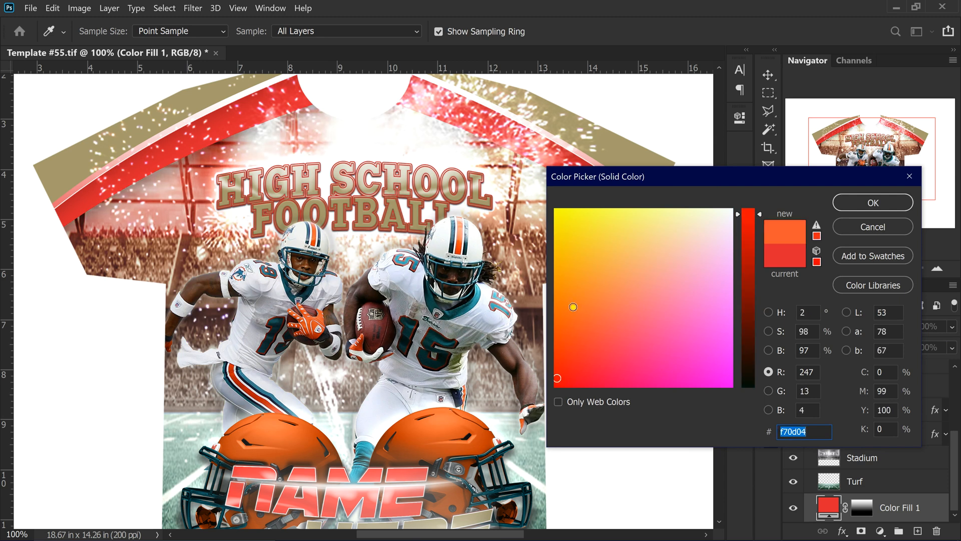
pyautogui.click(556, 304)
pyautogui.click(554, 317)
pyautogui.click(554, 319)
pyautogui.click(555, 319)
pyautogui.click(574, 334)
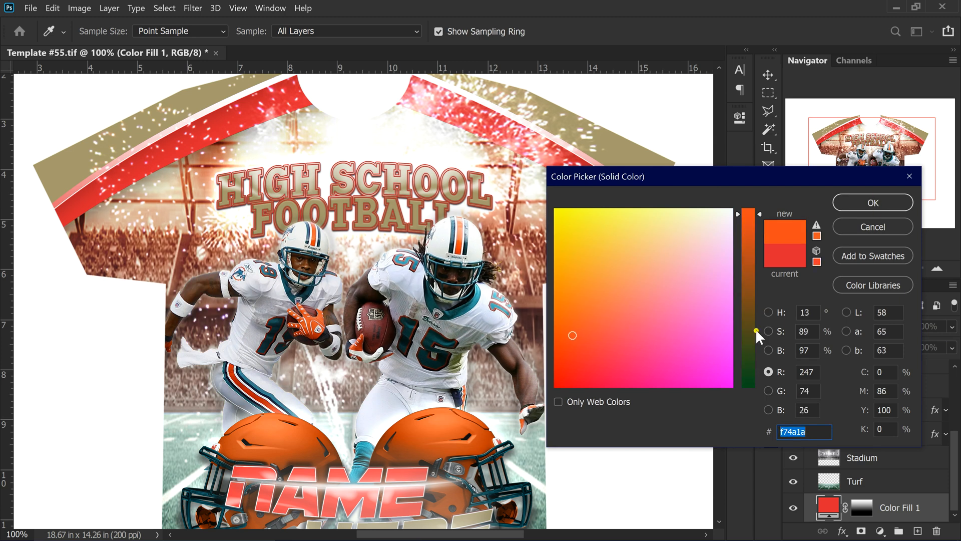
pyautogui.click(870, 204)
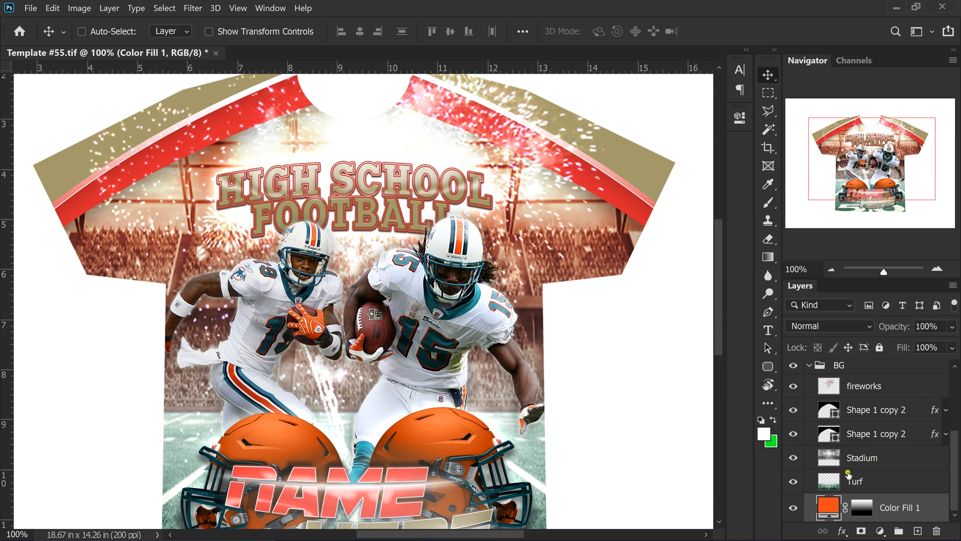
# Inspect the lower Shape 1 copy 2 layer's Color Overlay and Drop Shadow effects, then select it
pyautogui.scroll(1, 880, 503)
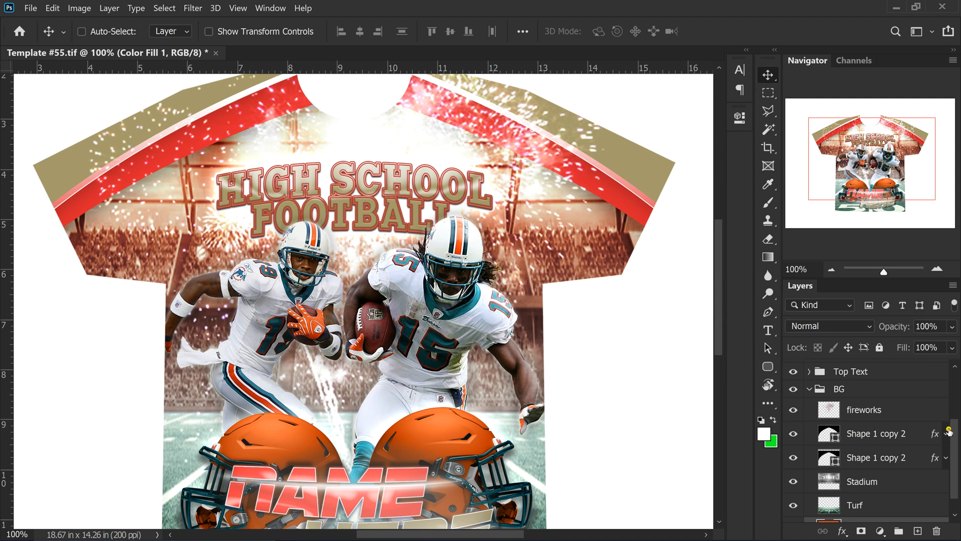
pyautogui.click(946, 458)
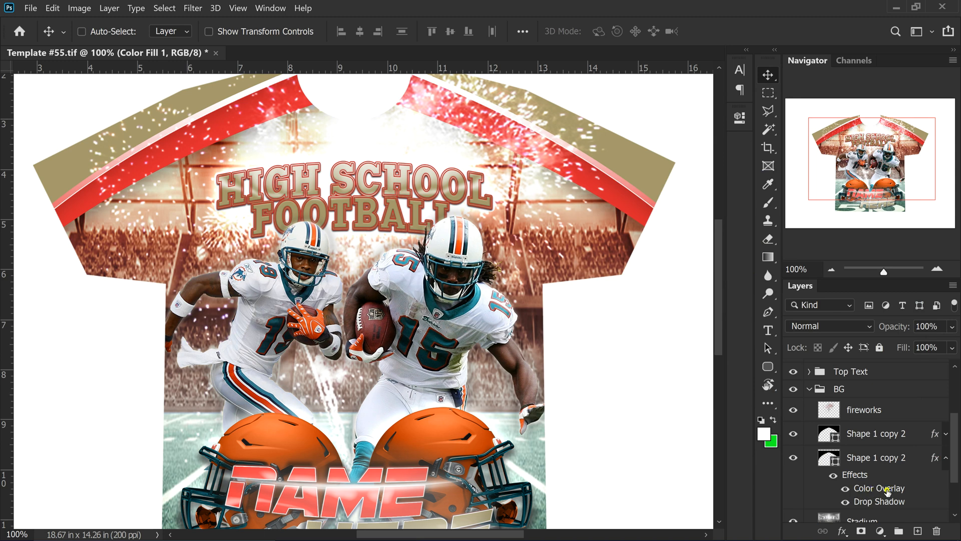
pyautogui.click(943, 459)
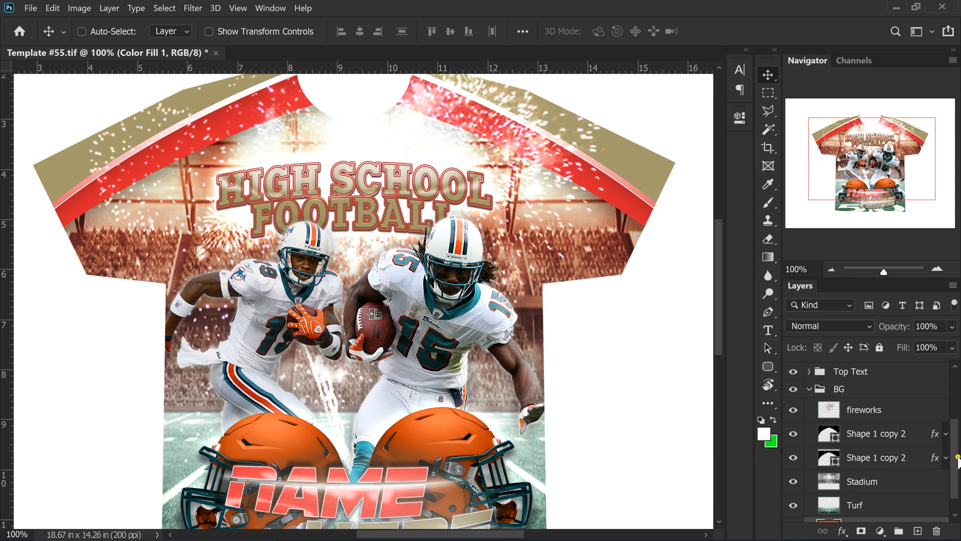
pyautogui.click(934, 462)
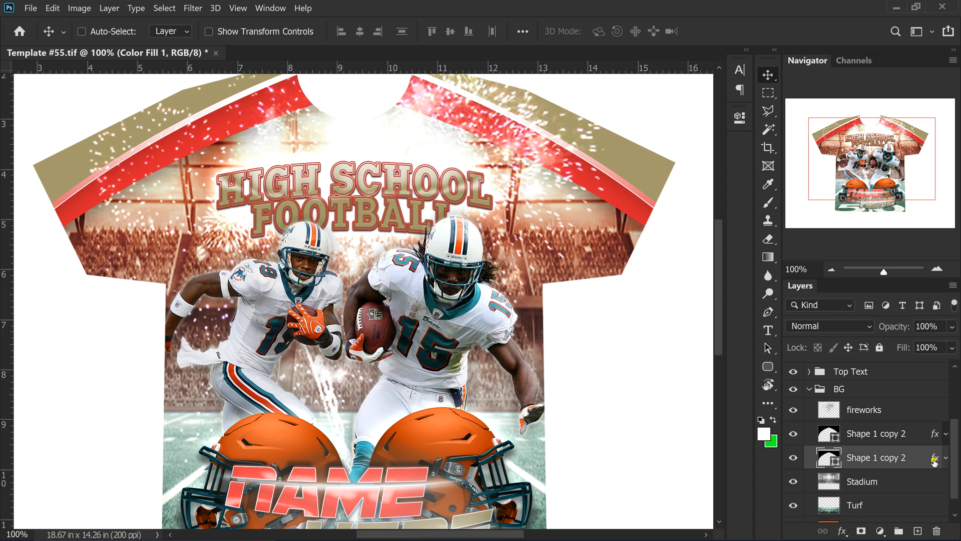
# Open the Blending Options of the lower Shape 1 copy 2 stripe layer
pyautogui.press('h')
pyautogui.doubleClick(934, 461)
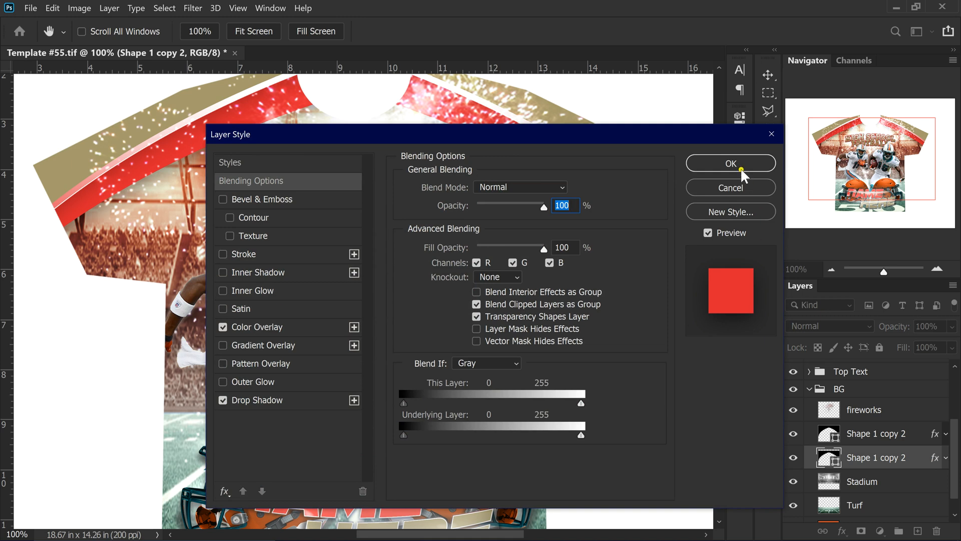
pyautogui.click(734, 183)
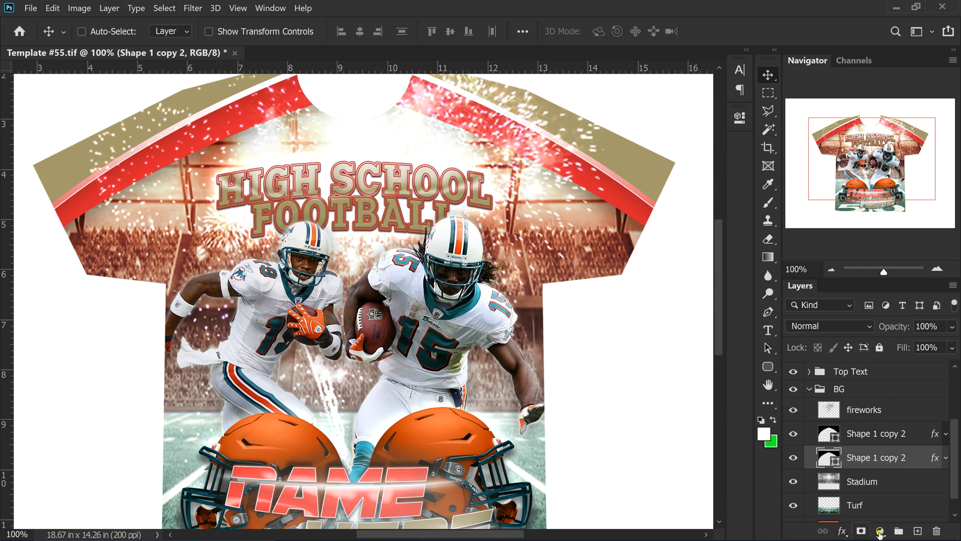
pyautogui.click(843, 532)
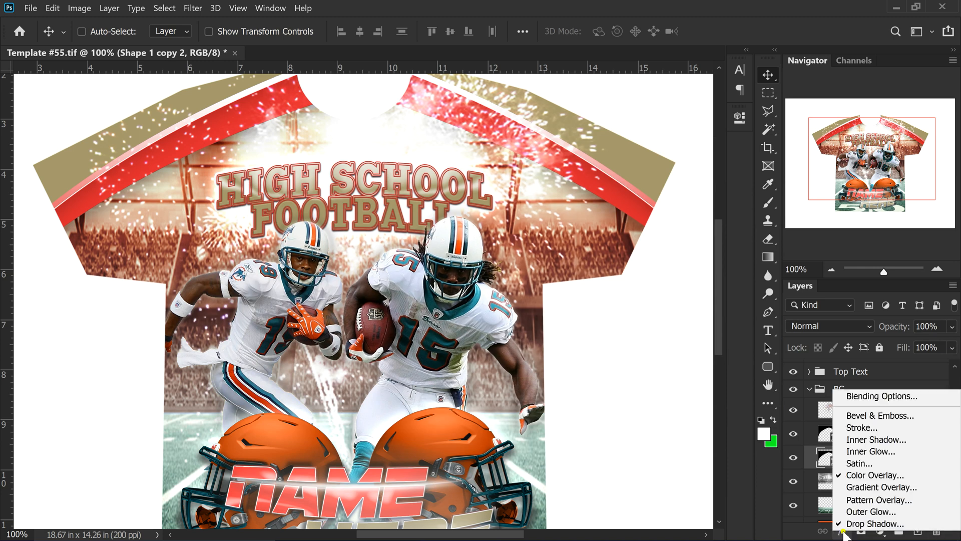
pyautogui.click(880, 396)
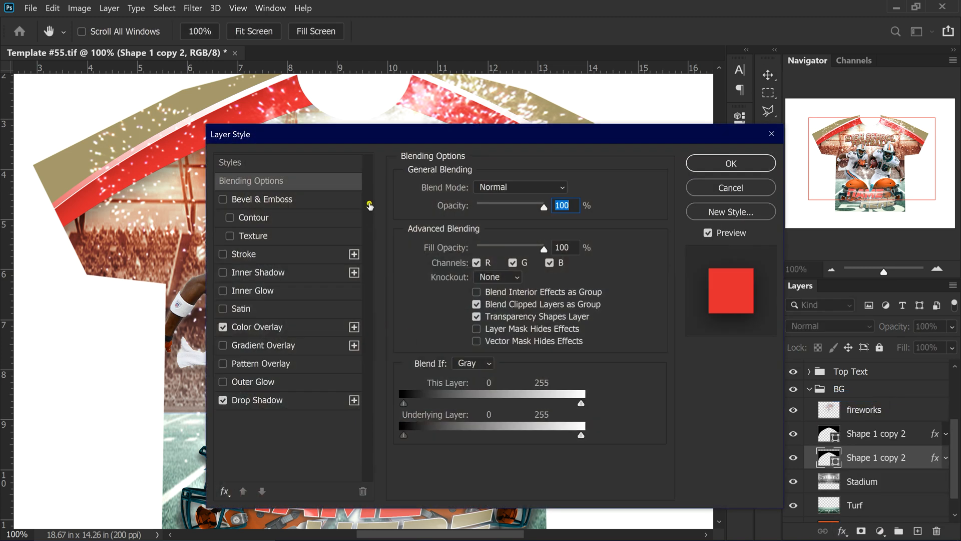
pyautogui.moveTo(544, 137); pyautogui.dragTo(444, 187)
# Toggle the layer's visibility to confirm it holds the red shoulder stripes, then reopen Layer Style
pyautogui.click(886, 457)
pyautogui.click(794, 459)
pyautogui.click(659, 242)
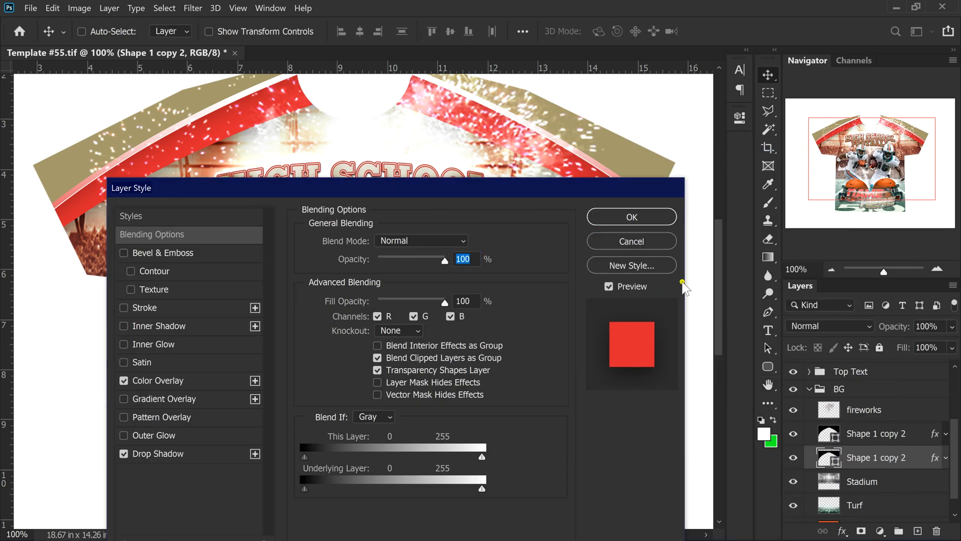
pyautogui.click(796, 459)
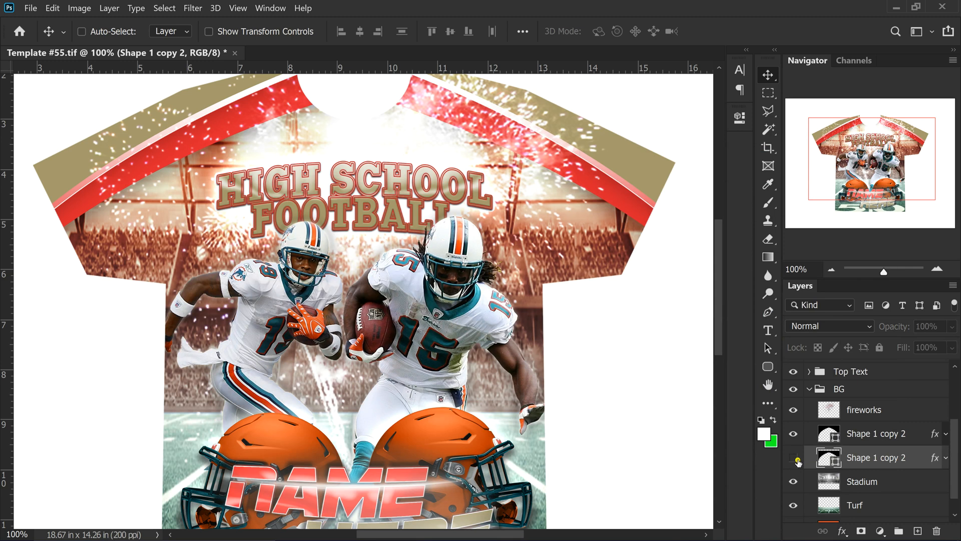
pyautogui.click(795, 460)
pyautogui.click(795, 460)
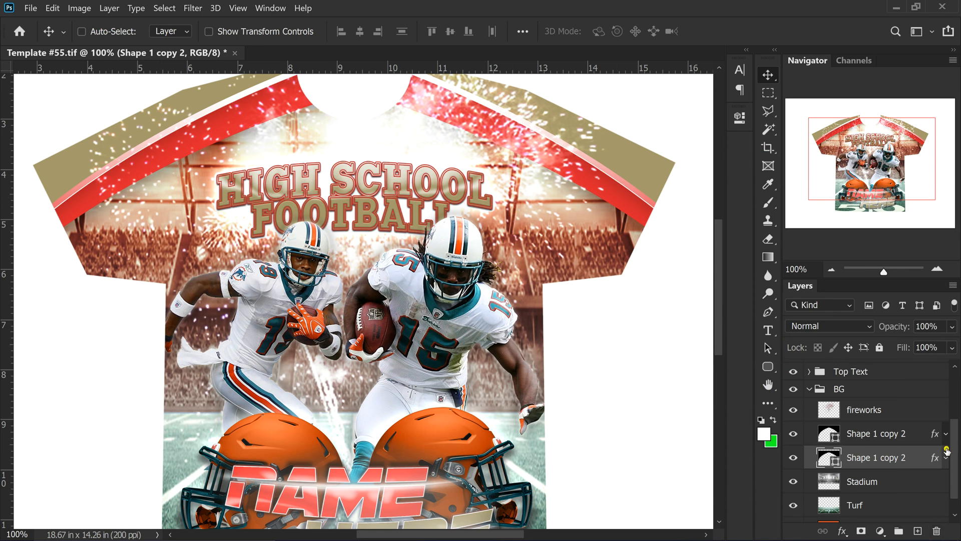
pyautogui.doubleClick(933, 460)
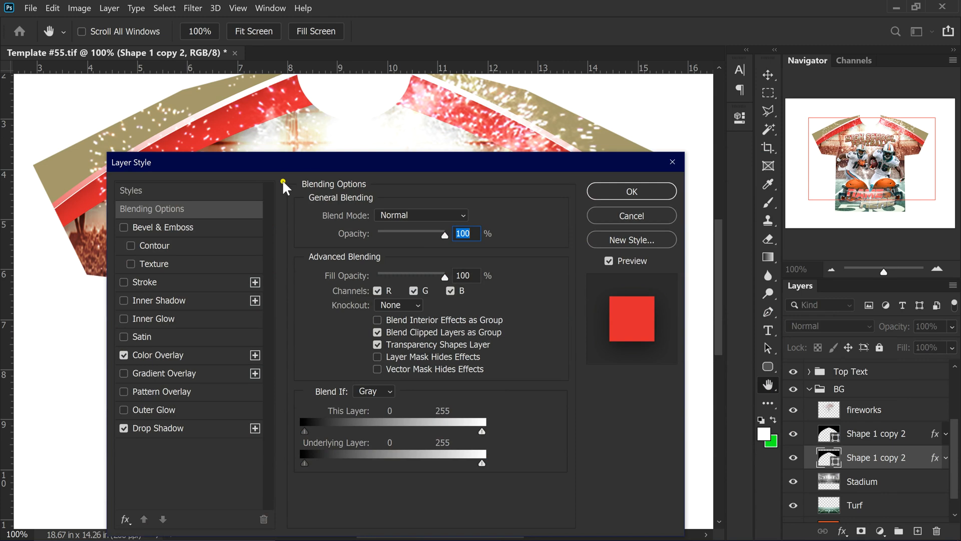
pyautogui.moveTo(287, 161); pyautogui.dragTo(576, 175)
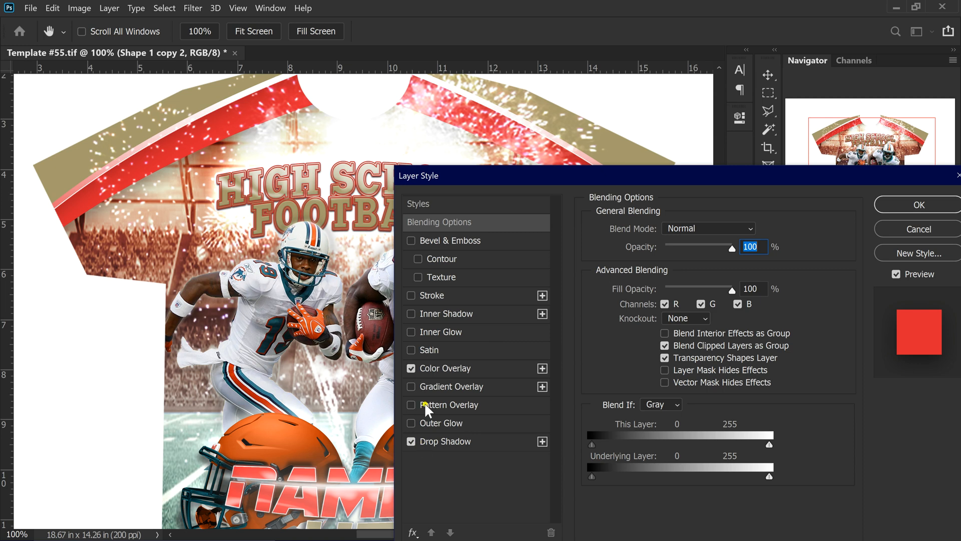
# Set the Color Overlay to teal #36818d sampled from the artwork
pyautogui.click(452, 366)
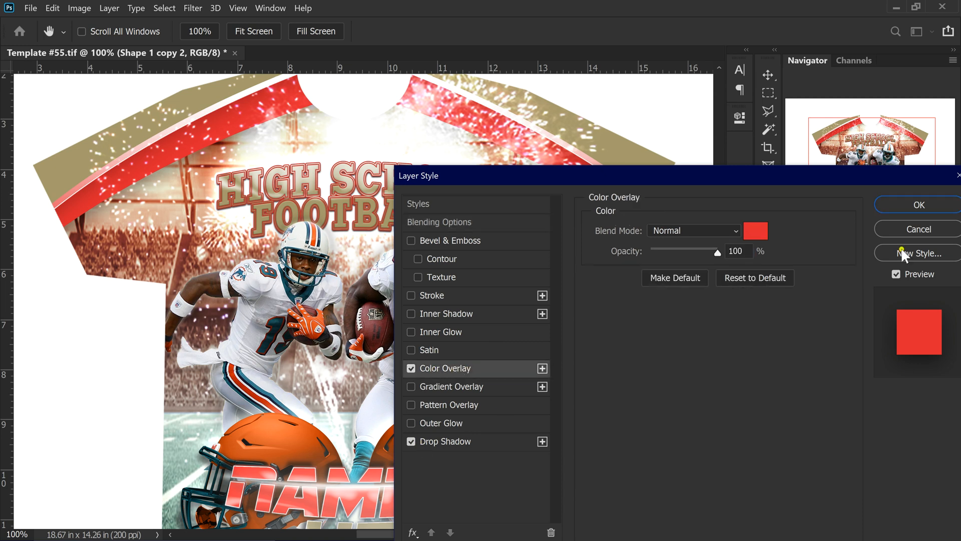
pyautogui.moveTo(656, 175); pyautogui.dragTo(773, 194)
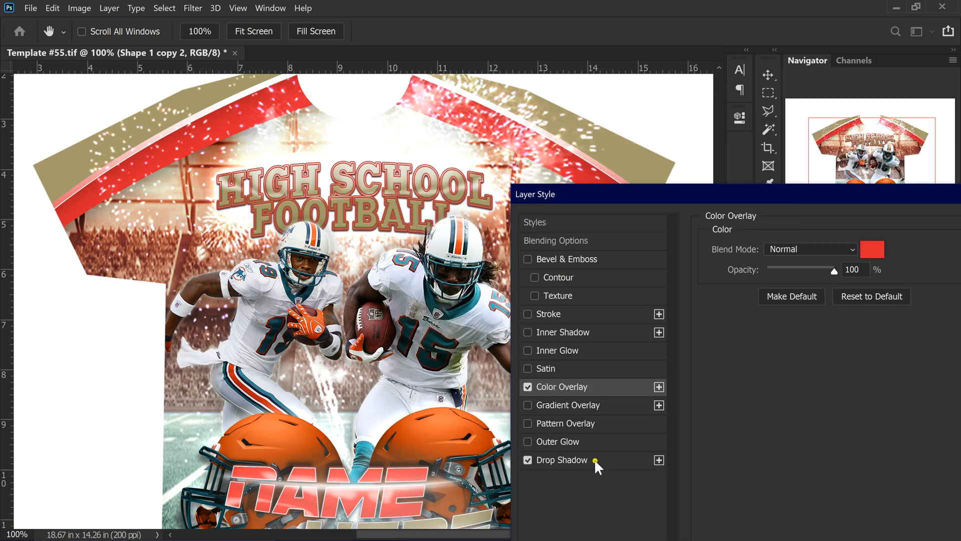
pyautogui.click(874, 251)
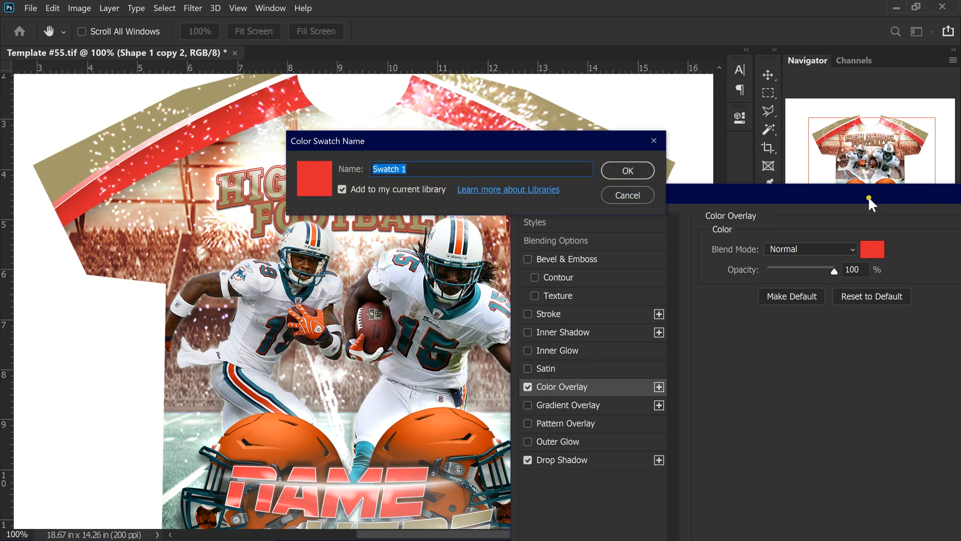
pyautogui.click(627, 195)
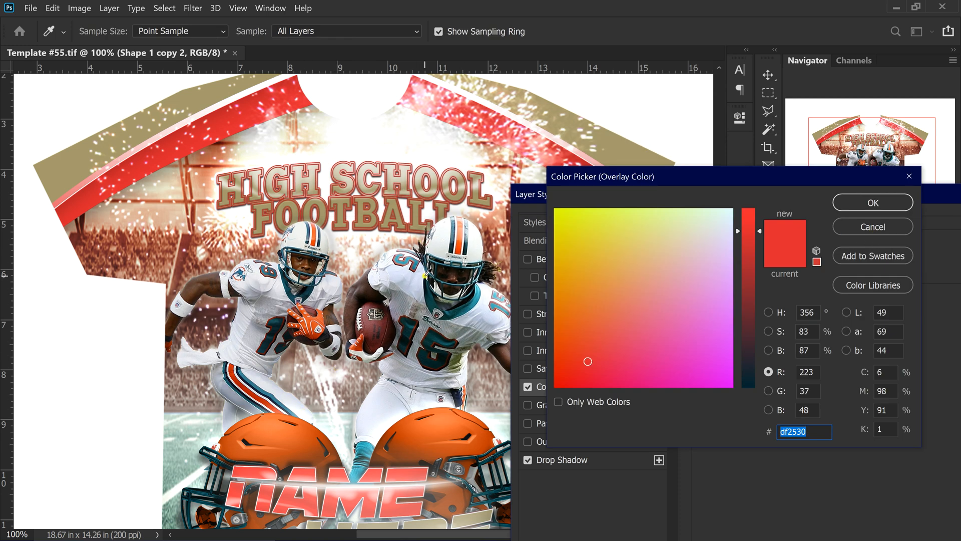
pyautogui.click(256, 386)
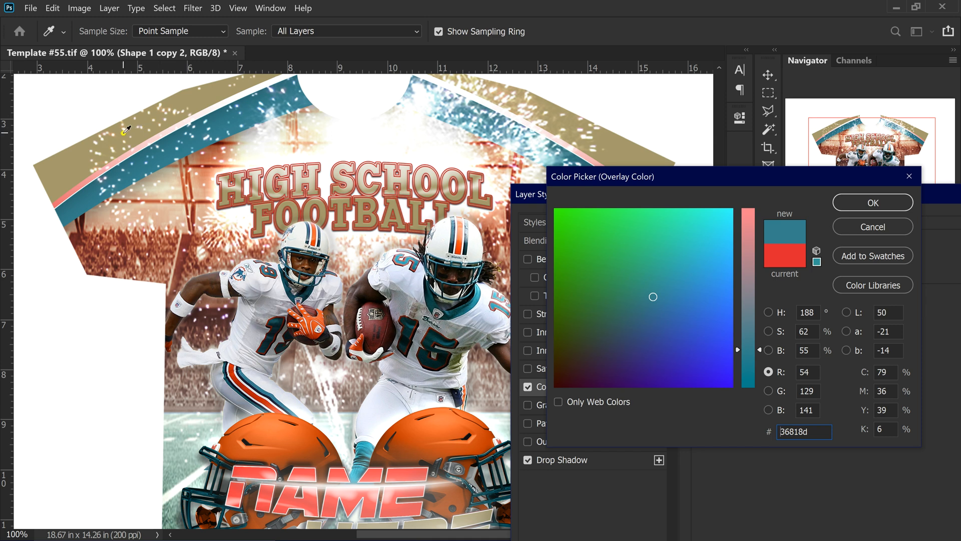
pyautogui.click(857, 206)
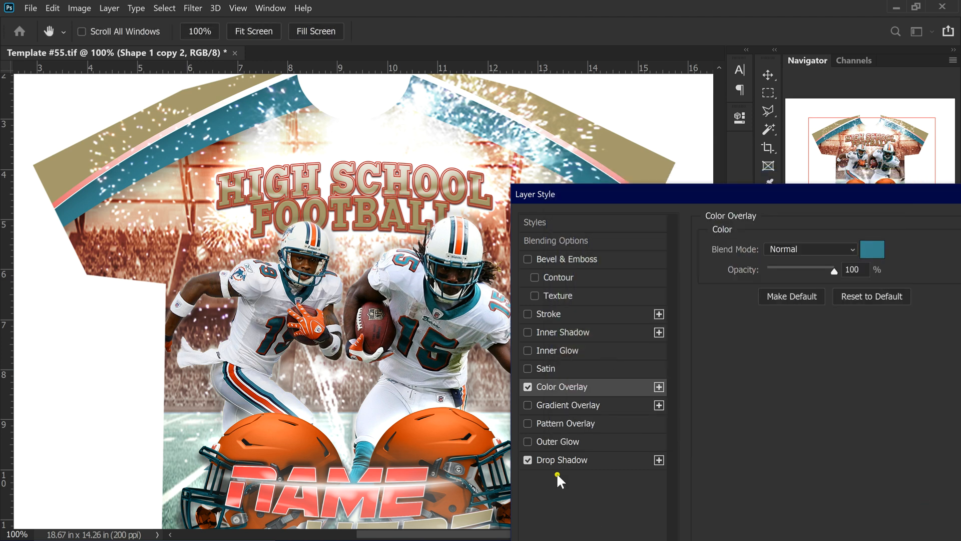
# Keep the Drop Shadow, confirm the teal stripes and select the upper Shape 1 copy 2 layer
pyautogui.click(584, 460)
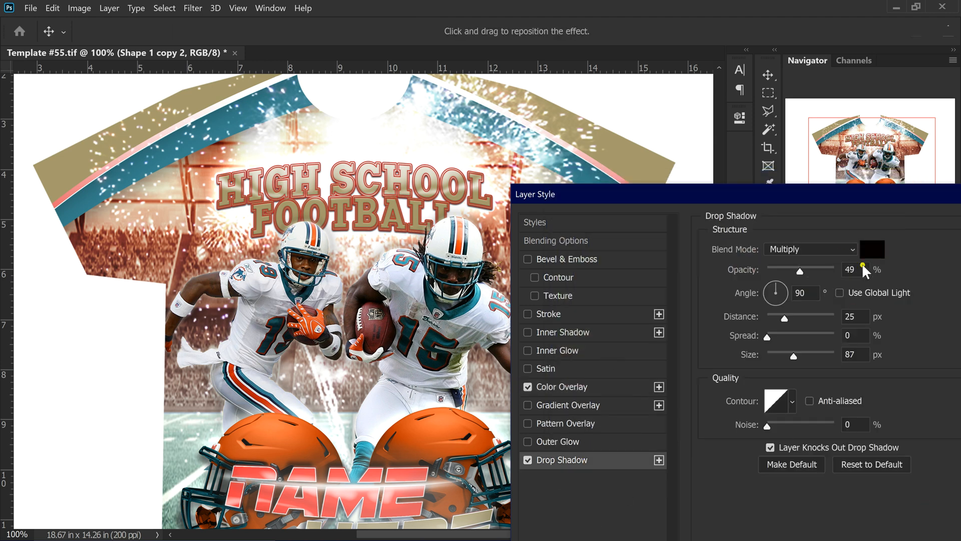
pyautogui.moveTo(866, 194); pyautogui.dragTo(550, 160)
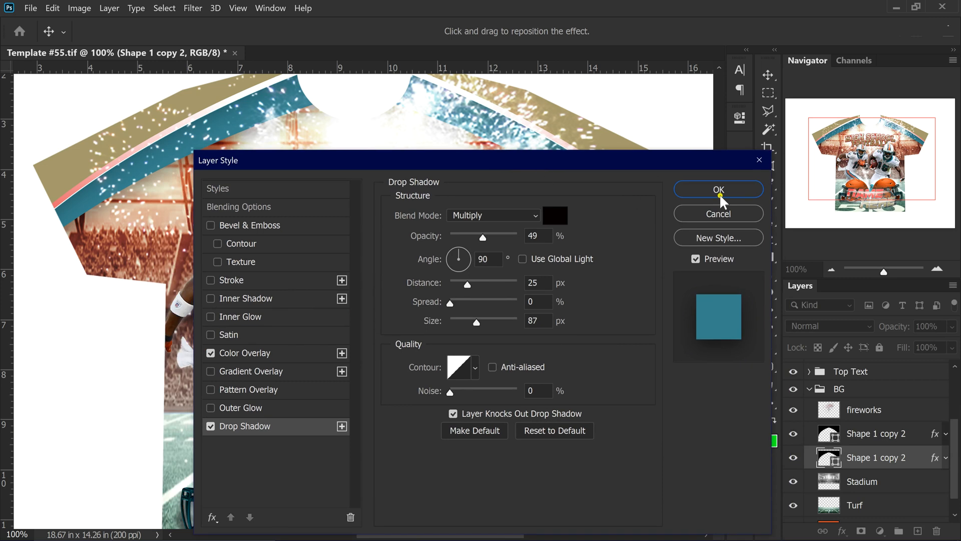
pyautogui.click(733, 191)
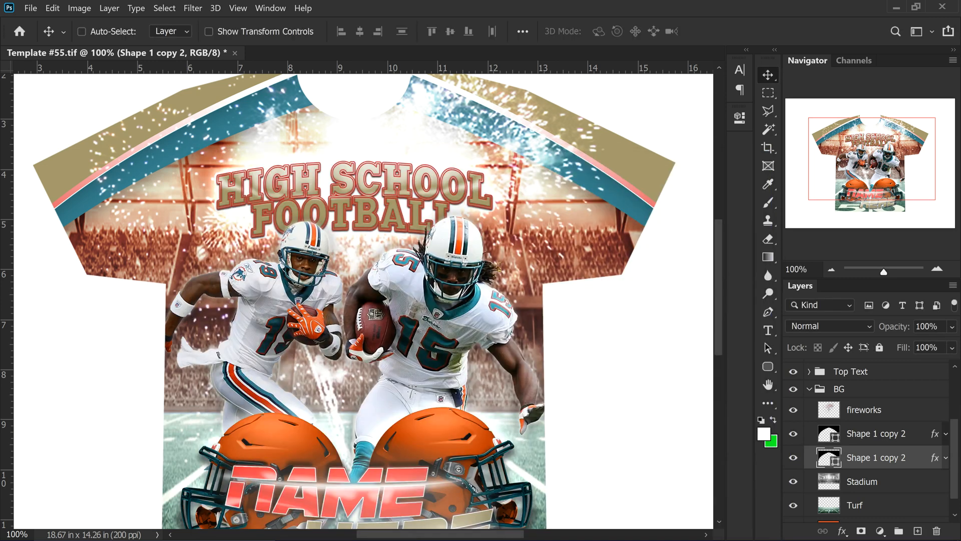
pyautogui.click(936, 435)
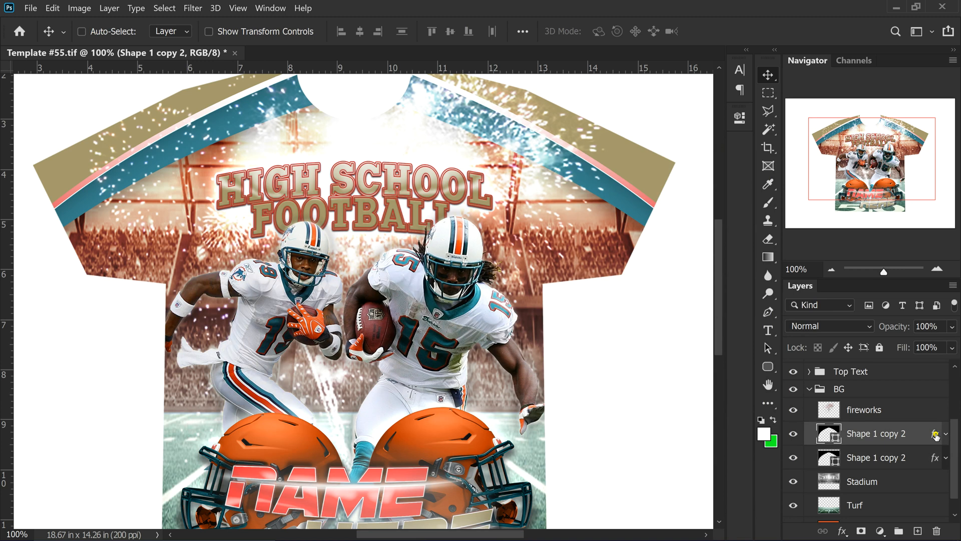
# Change the upper stripe layer's Stroke gradient red stop to teal #367e8a sampled from the sleeve
pyautogui.doubleClick(936, 435)
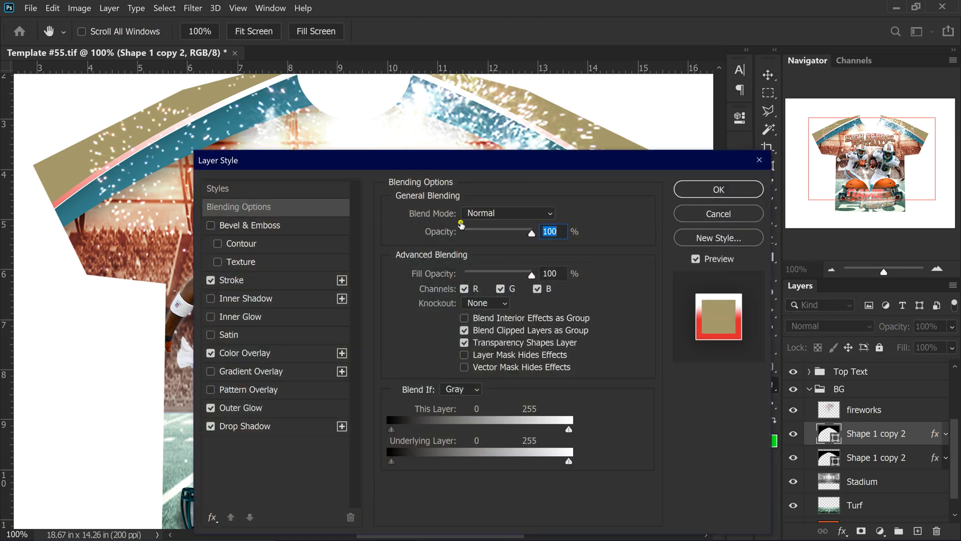
pyautogui.moveTo(362, 166); pyautogui.dragTo(519, 139)
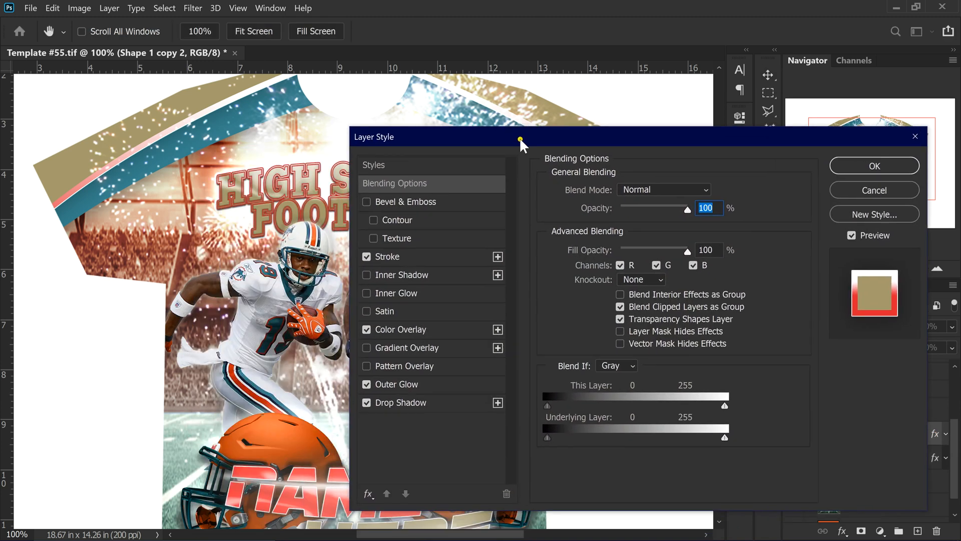
pyautogui.click(446, 258)
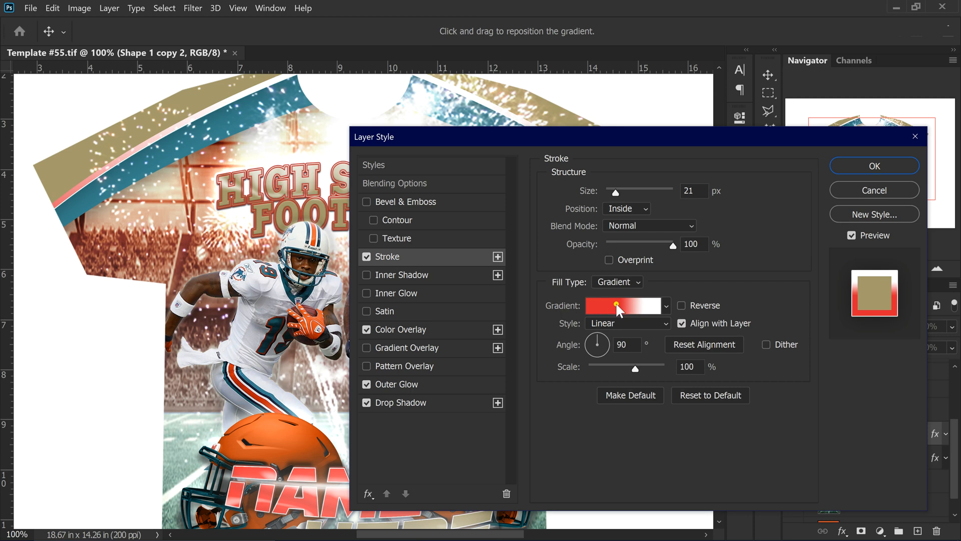
pyautogui.click(617, 302)
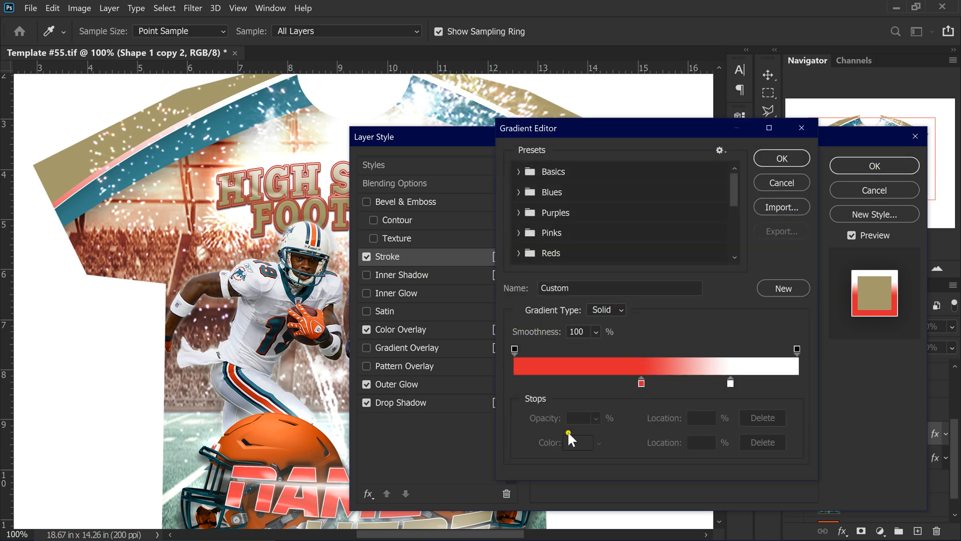
pyautogui.doubleClick(640, 383)
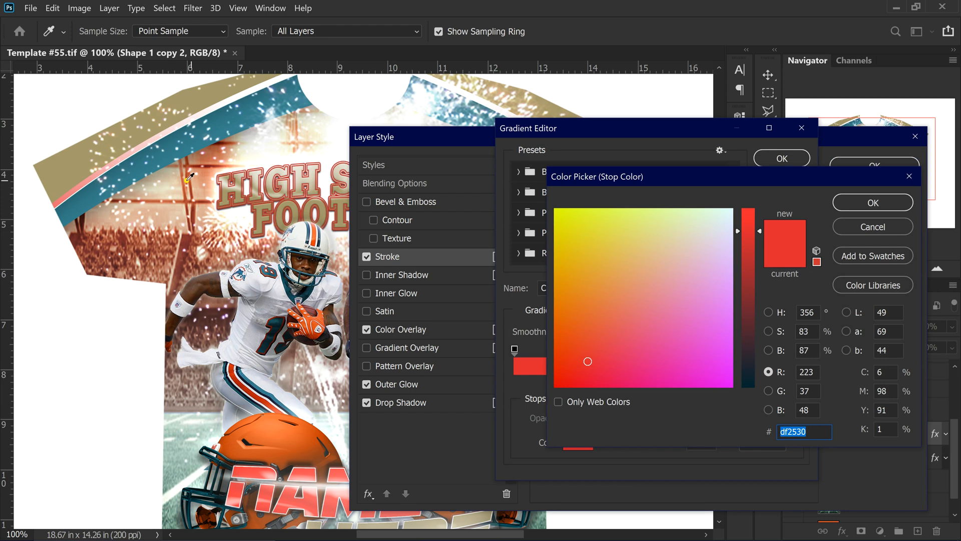
pyautogui.click(175, 154)
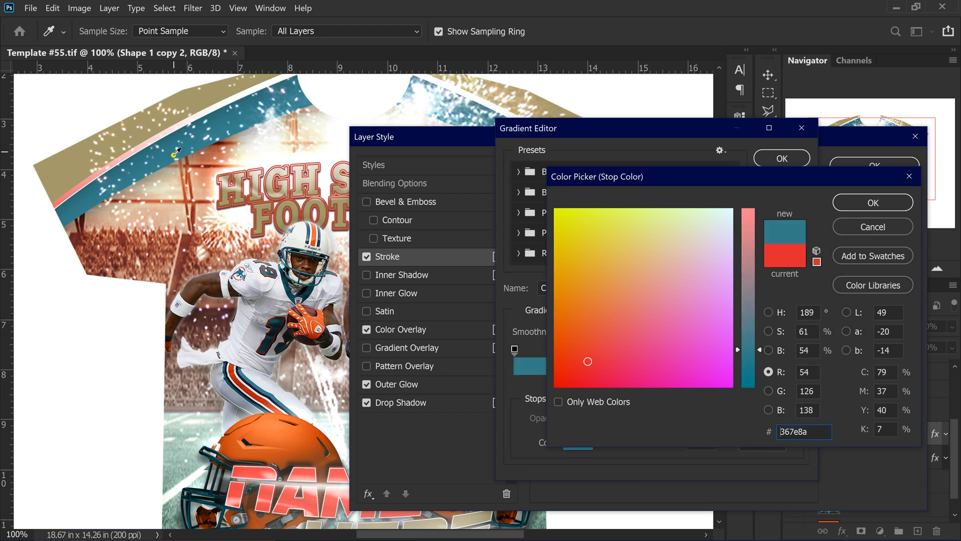
pyautogui.click(884, 208)
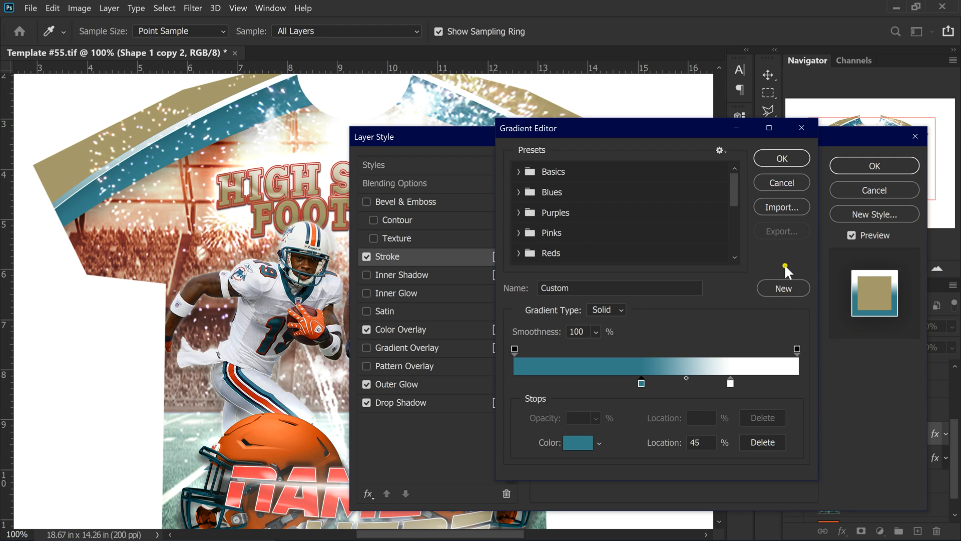
pyautogui.click(782, 158)
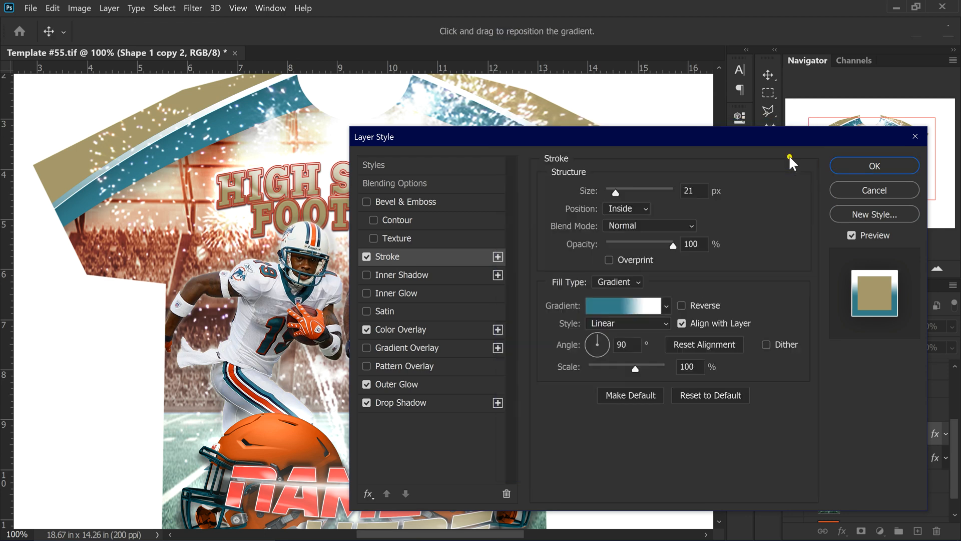
# Set the Color Overlay to orange ff7d46, keep Outer Glow and Drop Shadow, and apply the style
pyautogui.click(409, 329)
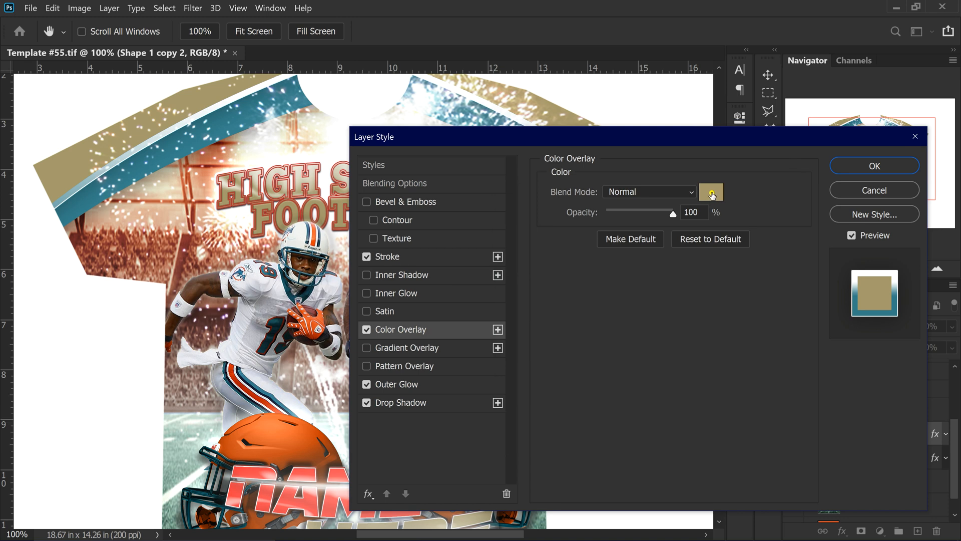
pyautogui.click(712, 195)
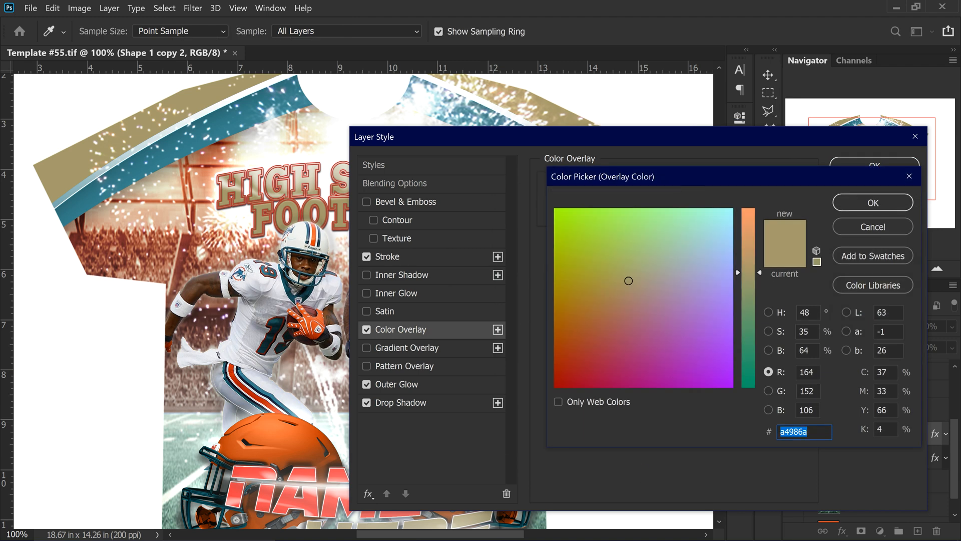
pyautogui.write('ff7d46')
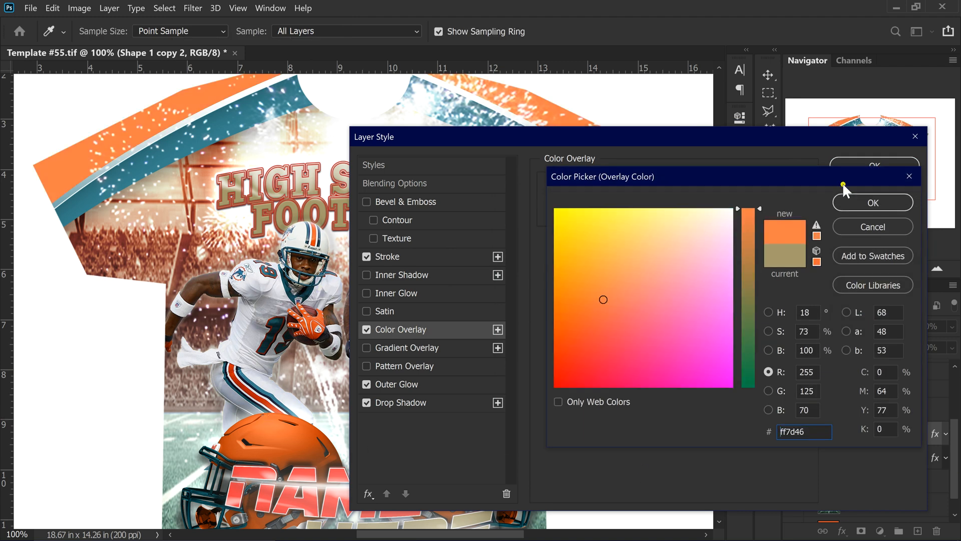
pyautogui.click(871, 203)
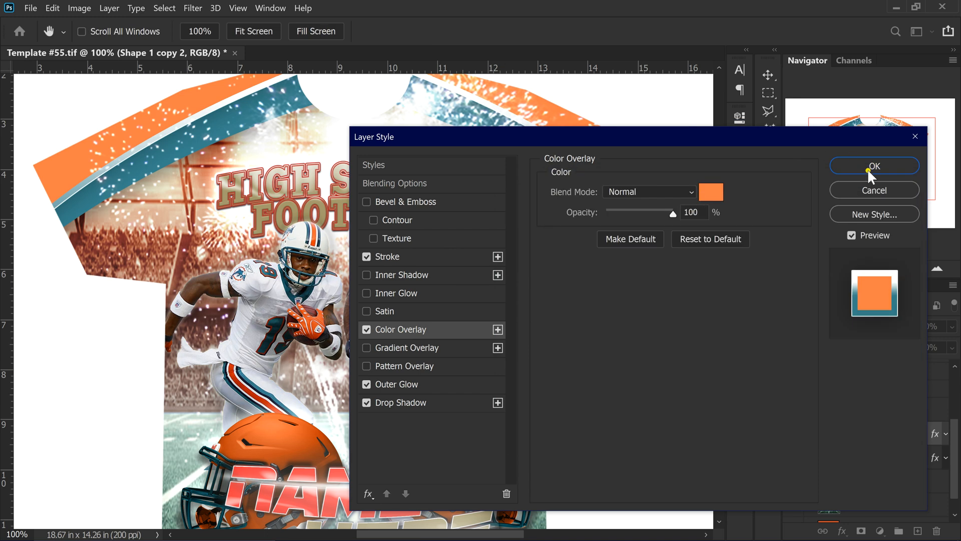
pyautogui.click(455, 384)
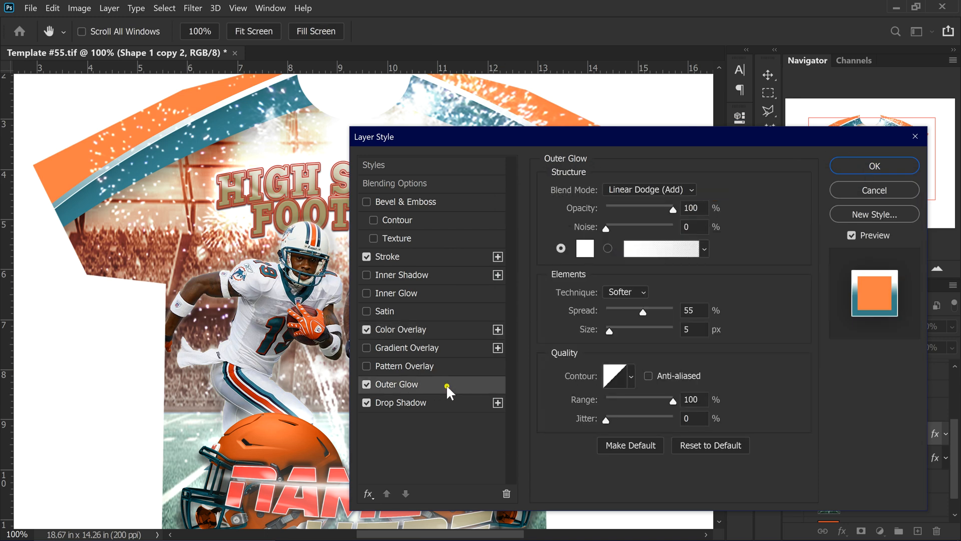
pyautogui.click(444, 404)
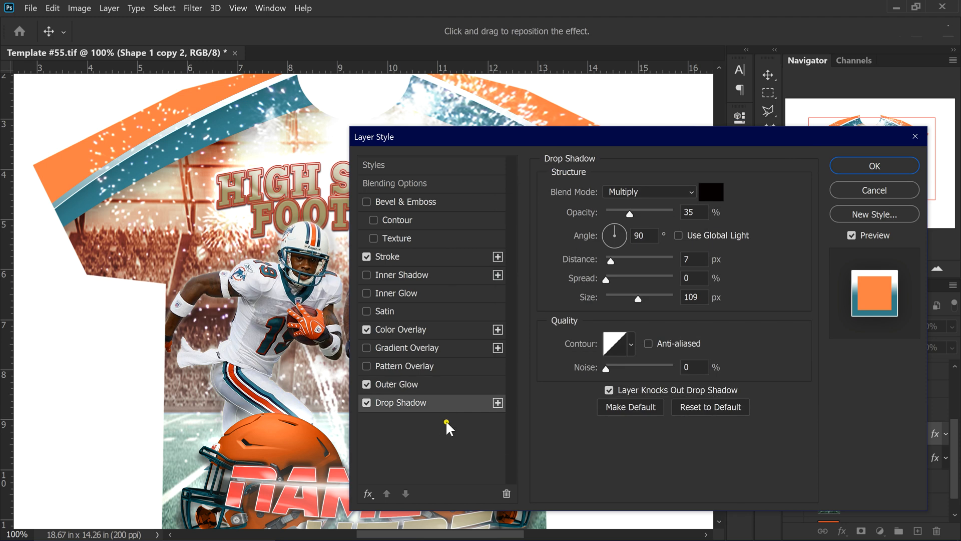
pyautogui.click(875, 167)
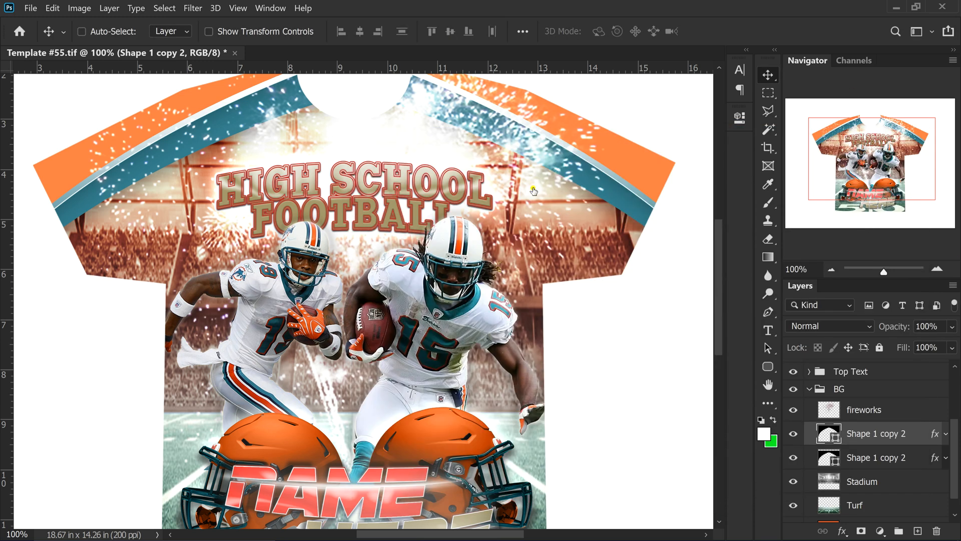
# Inspect the recoloured shirt and collapse the BG group in the Layers panel
pyautogui.scroll(-2, 602, 221)
pyautogui.scroll(-1, 602, 221)
pyautogui.scroll(2, 602, 222)
pyautogui.scroll(-1, 603, 222)
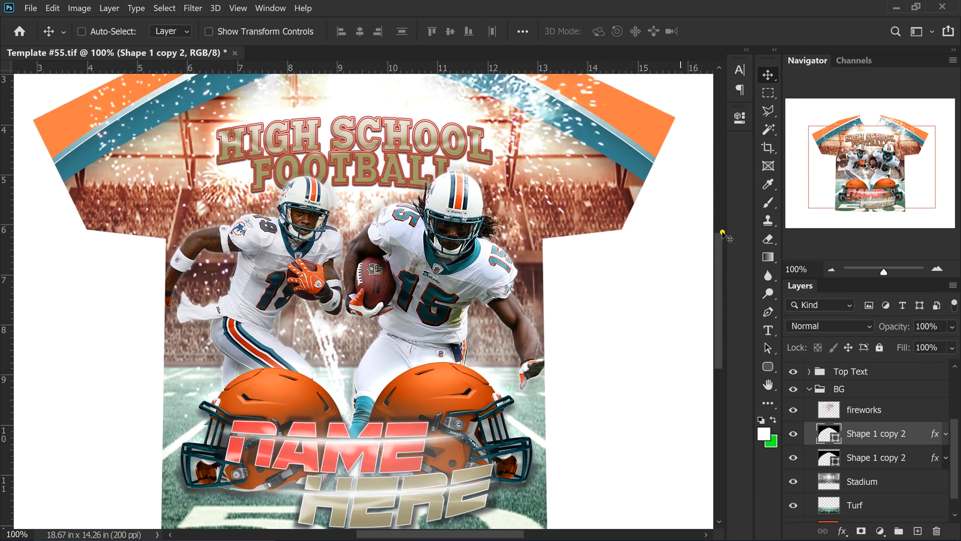
pyautogui.click(809, 389)
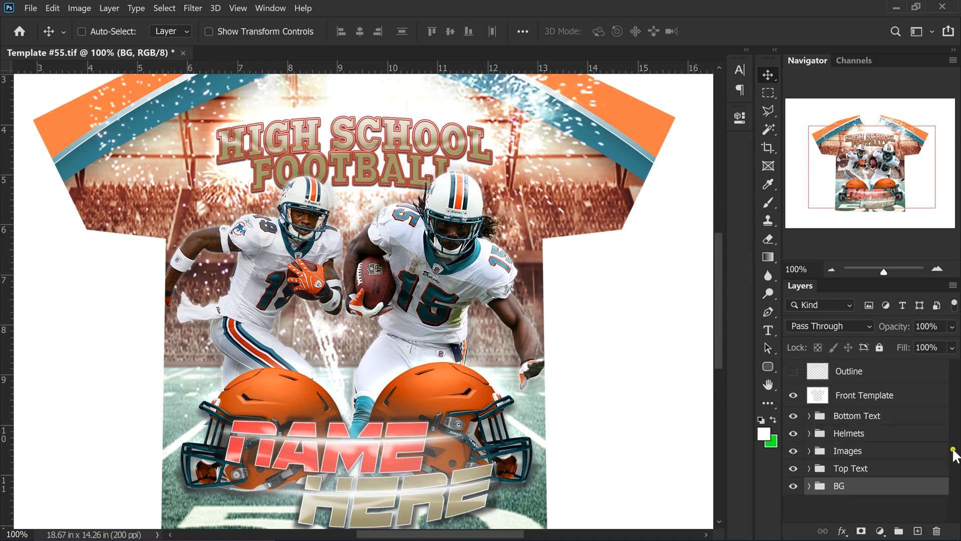
pyautogui.scroll(-1, 668, 224)
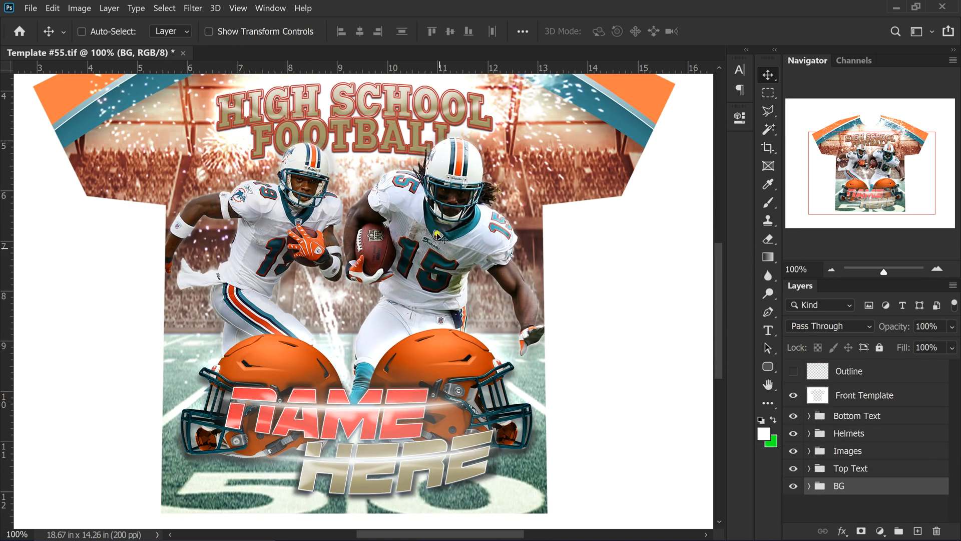
pyautogui.scroll(1, 338, 215)
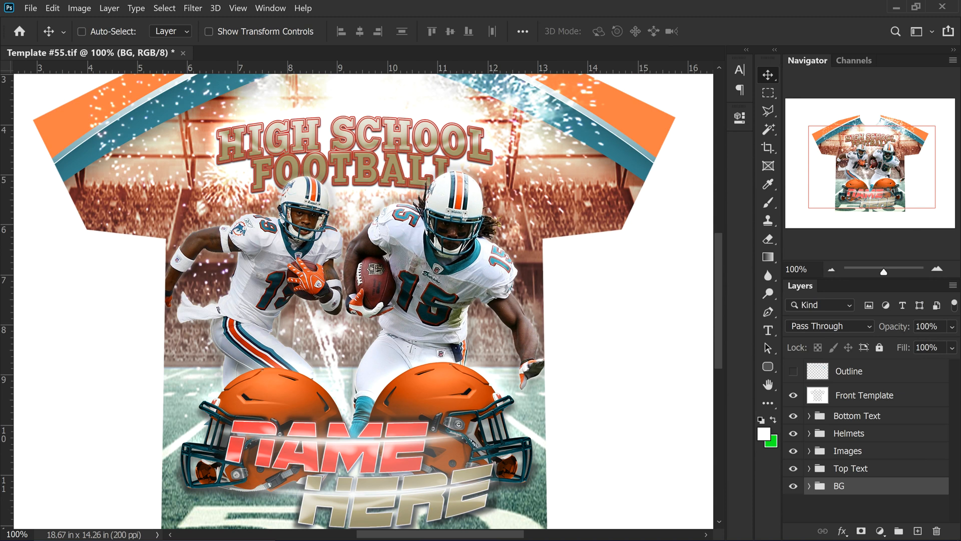
pyautogui.scroll(-1, 876, 457)
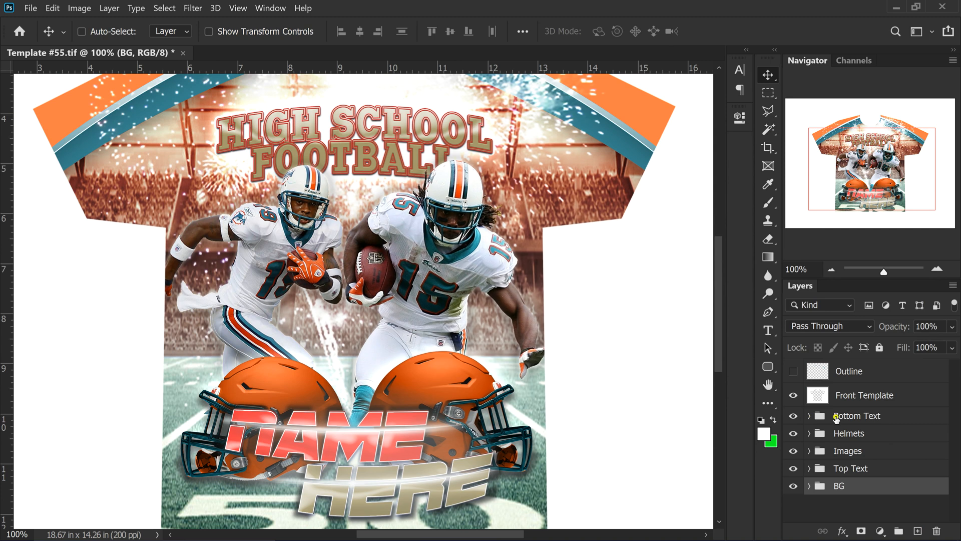
# Expand the Bottom Text group and select its Name here smart object layer
pyautogui.click(835, 419)
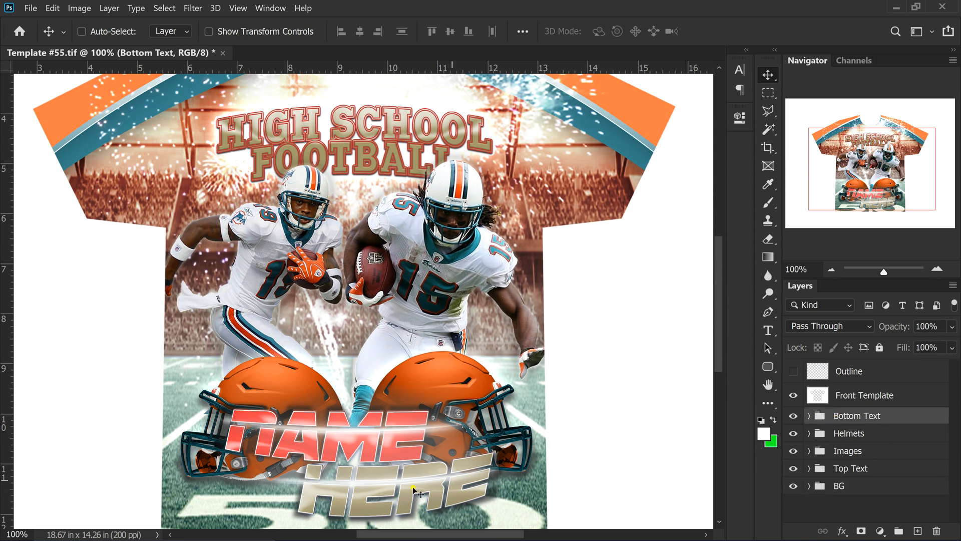
pyautogui.click(808, 418)
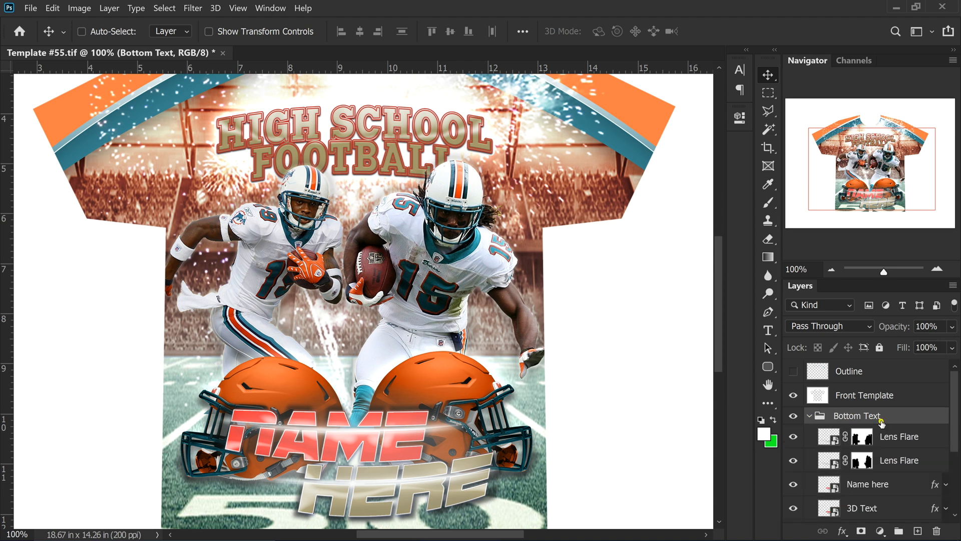
pyautogui.scroll(-2, 919, 420)
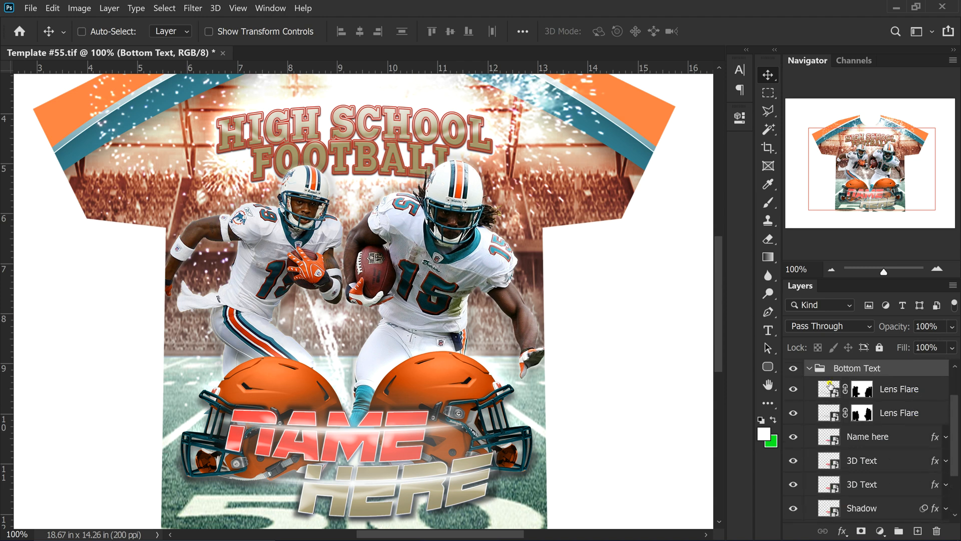
pyautogui.scroll(-1, 831, 410)
pyautogui.scroll(1, 832, 420)
pyautogui.scroll(-1, 443, 398)
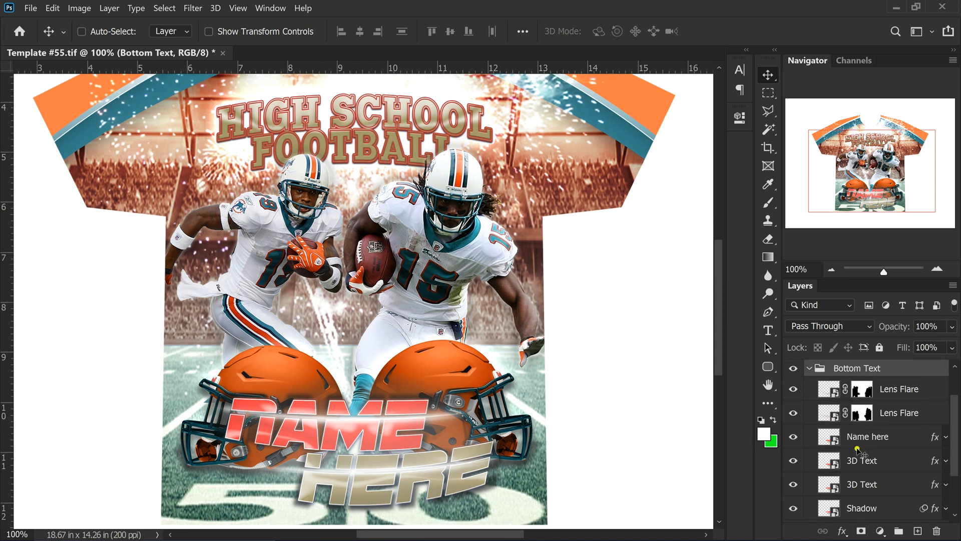
pyautogui.scroll(-1, 844, 456)
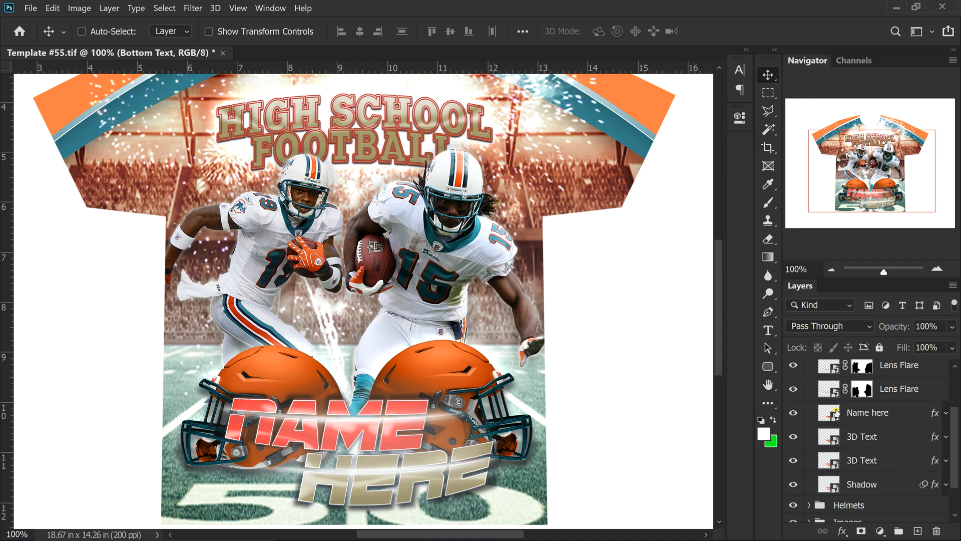
pyautogui.click(896, 412)
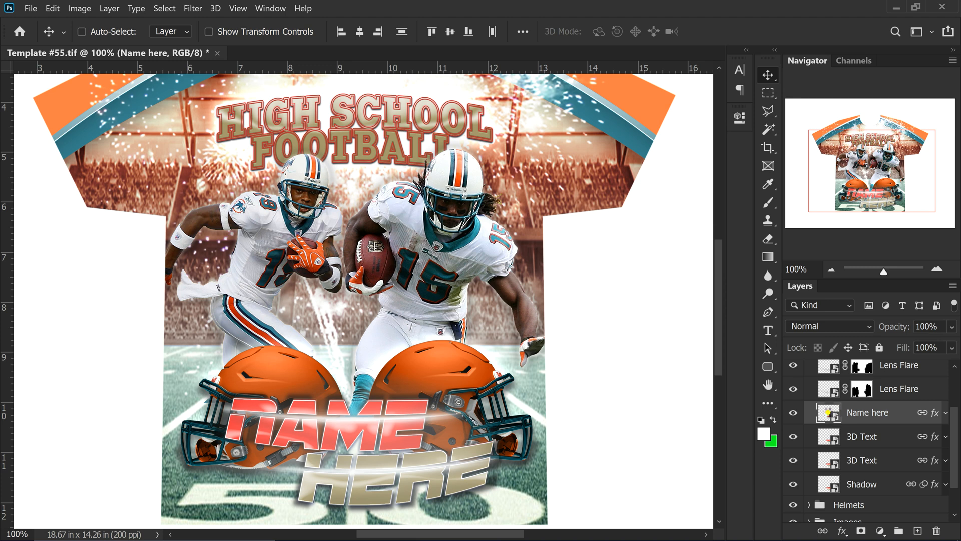
# Open Name here.psb from the smart object and compare it with the shirt template tab
pyautogui.doubleClick(828, 412)
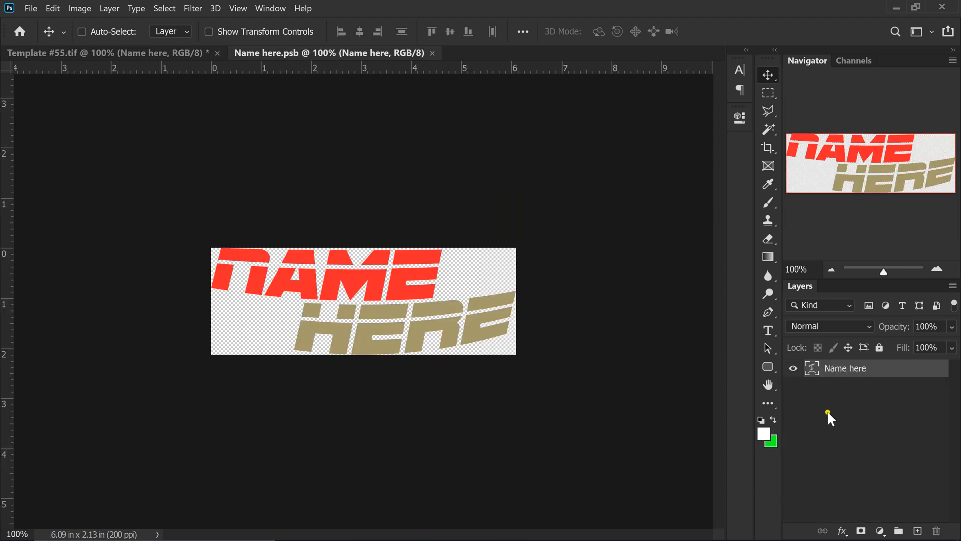
pyautogui.click(170, 49)
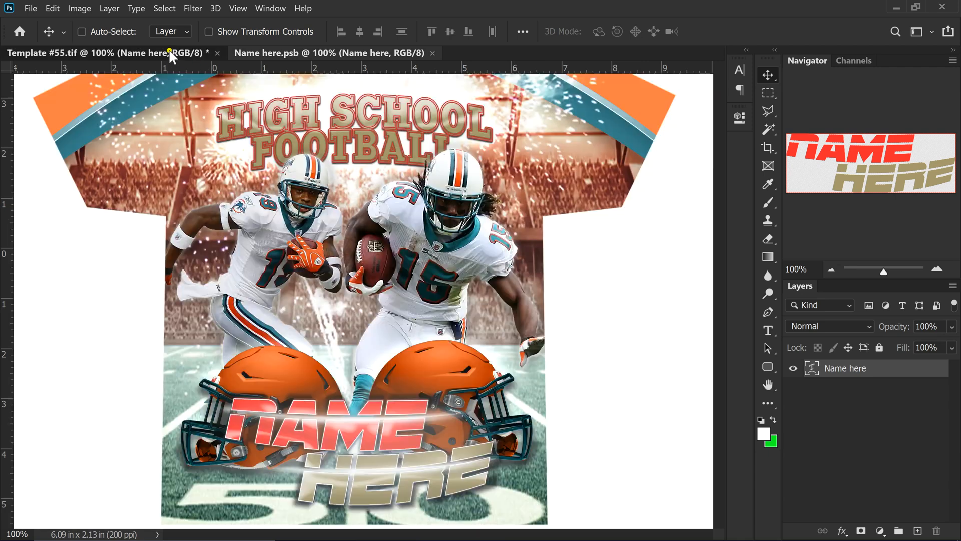
pyautogui.click(332, 50)
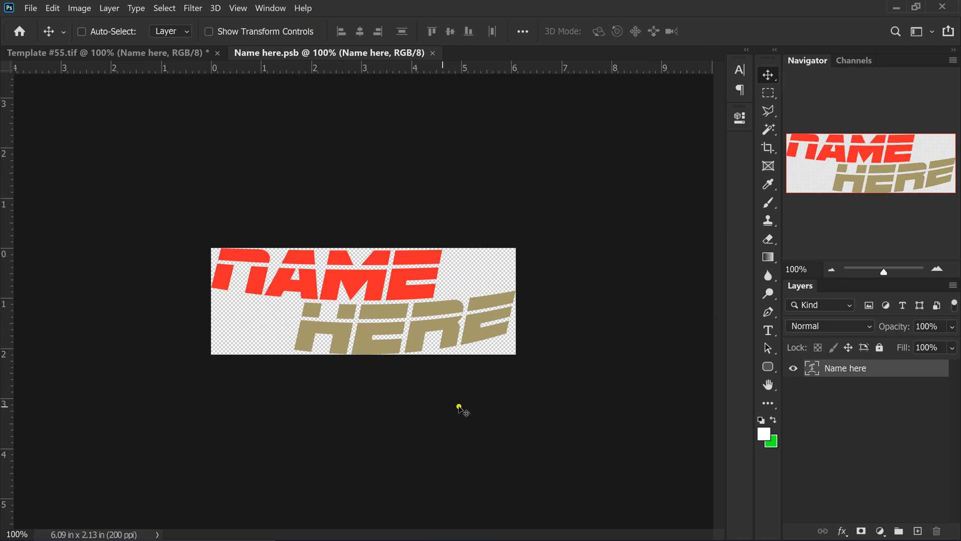
# Enter editing of the NAME HERE text layer with the Type tool, trying word selections
pyautogui.doubleClick(812, 369)
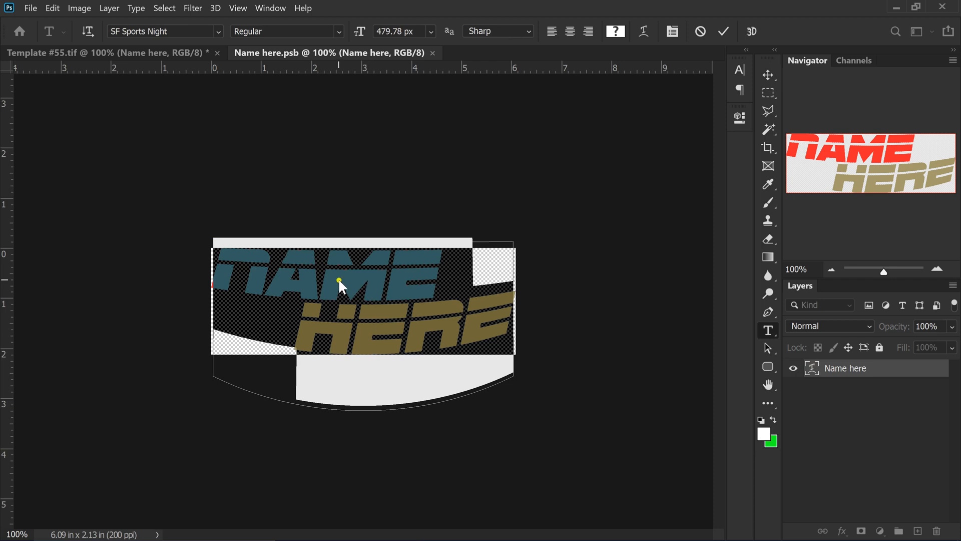
pyautogui.hotkey('ctrl', 'Return')
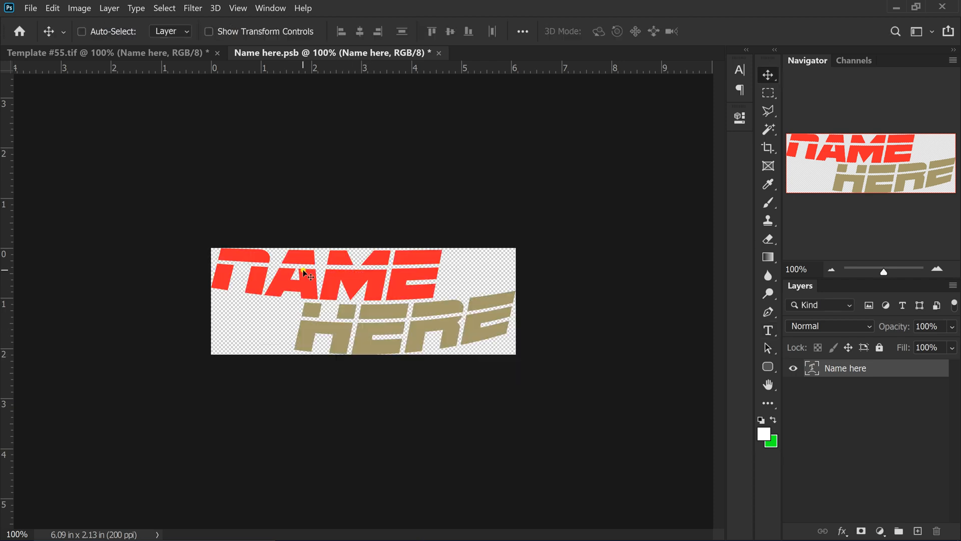
pyautogui.doubleClick(309, 268)
pyautogui.hotkey('ctrl', 'Return')
pyautogui.doubleClick(309, 269)
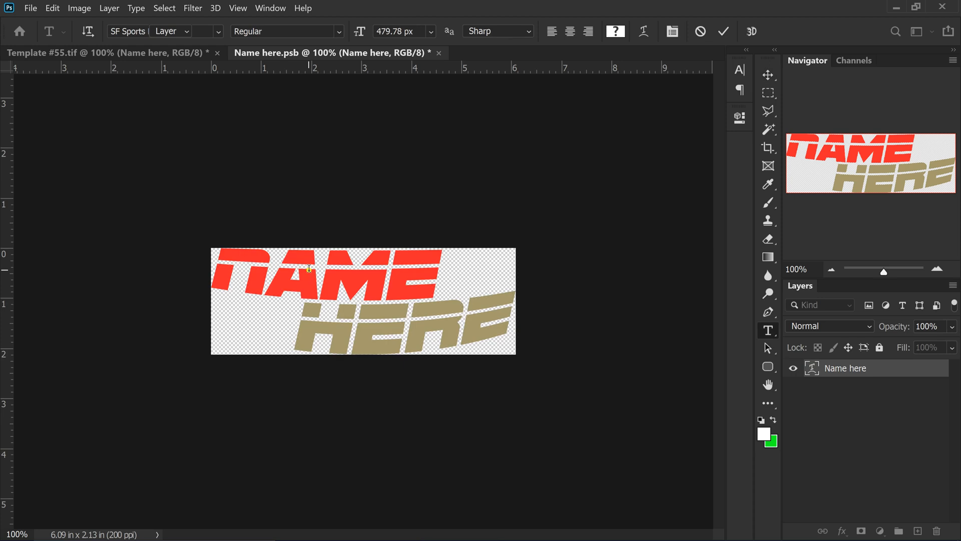
pyautogui.scroll(2, 392, 302)
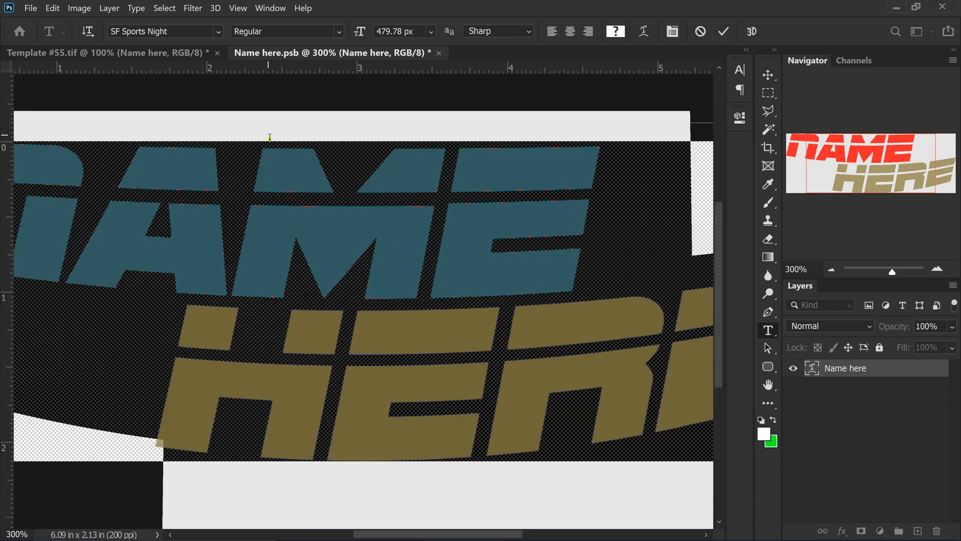
pyautogui.doubleClick(265, 187)
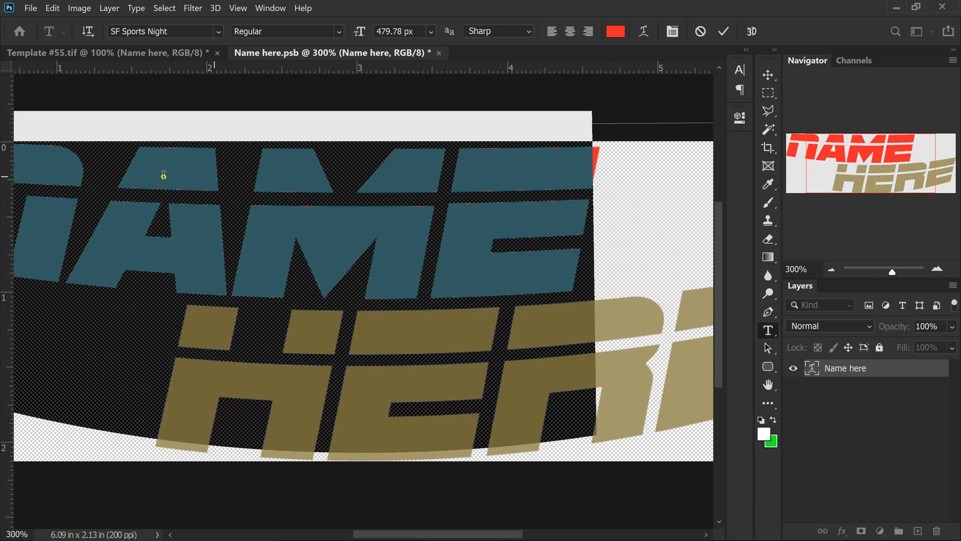
pyautogui.click(644, 373)
pyautogui.doubleClick(644, 373)
pyautogui.doubleClick(498, 424)
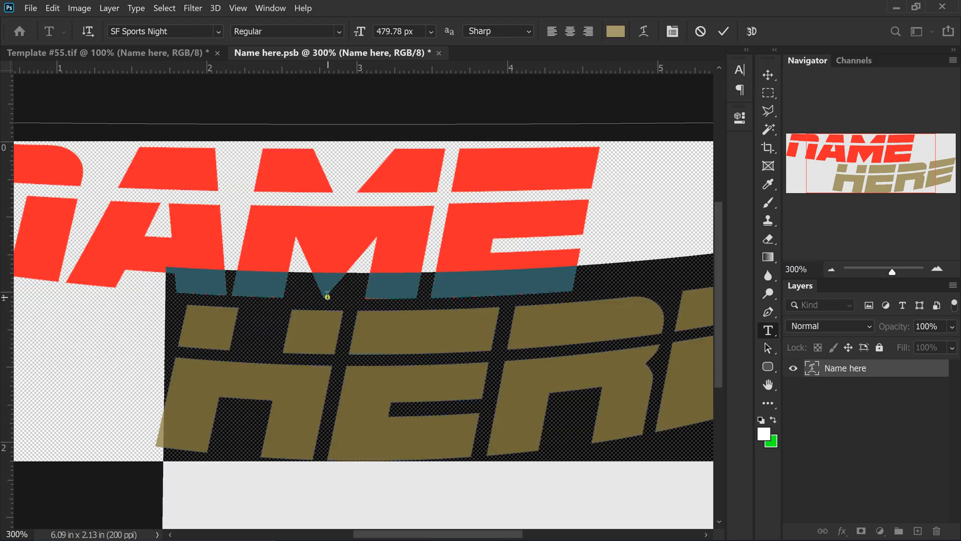
pyautogui.scroll(-1, 328, 296)
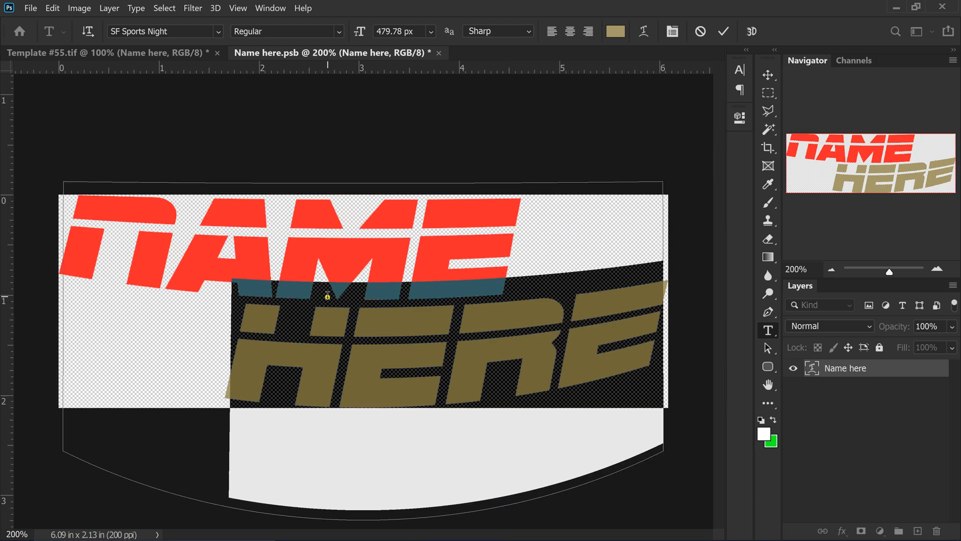
# Replace NAME with the player's first name and HERE with the surname's first letters
pyautogui.doubleClick(117, 219)
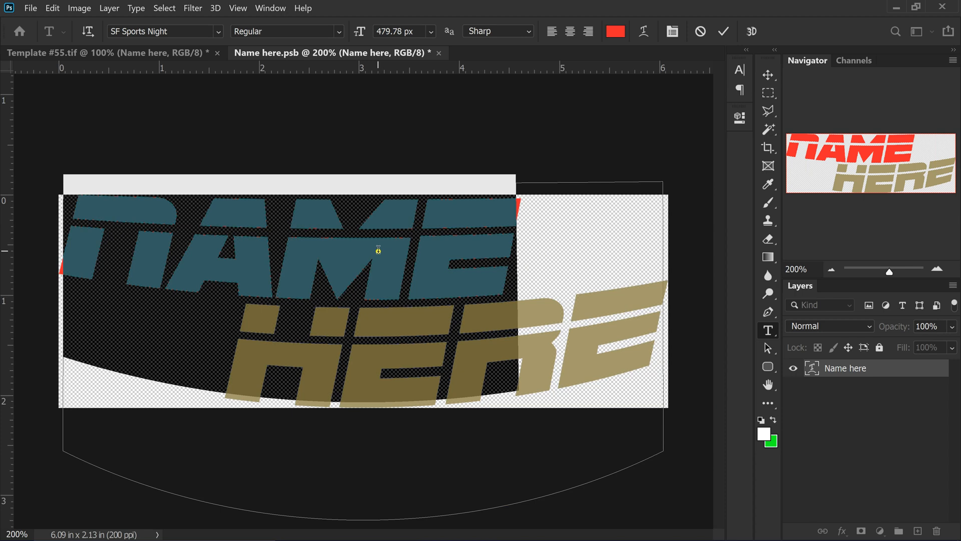
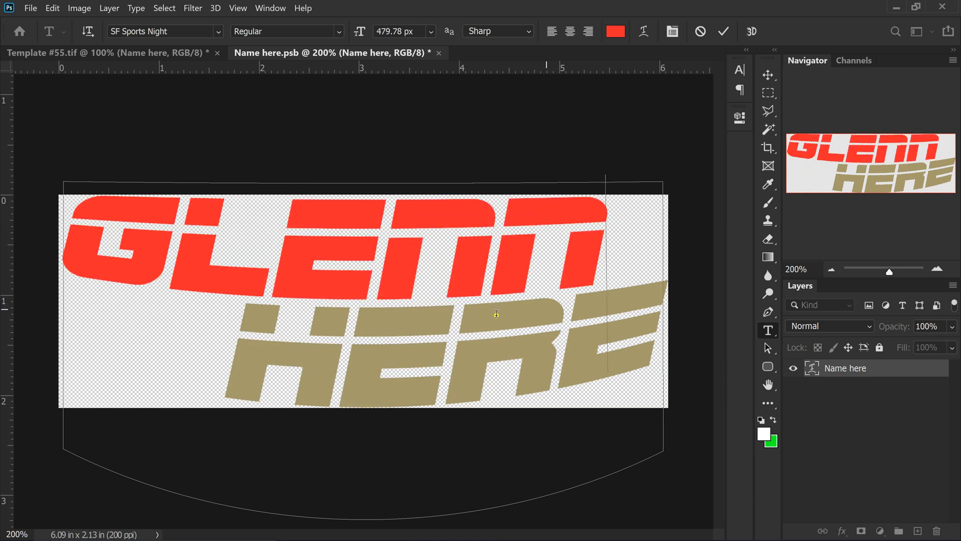
pyautogui.doubleClick(354, 347)
pyautogui.click(362, 367)
pyautogui.doubleClick(370, 382)
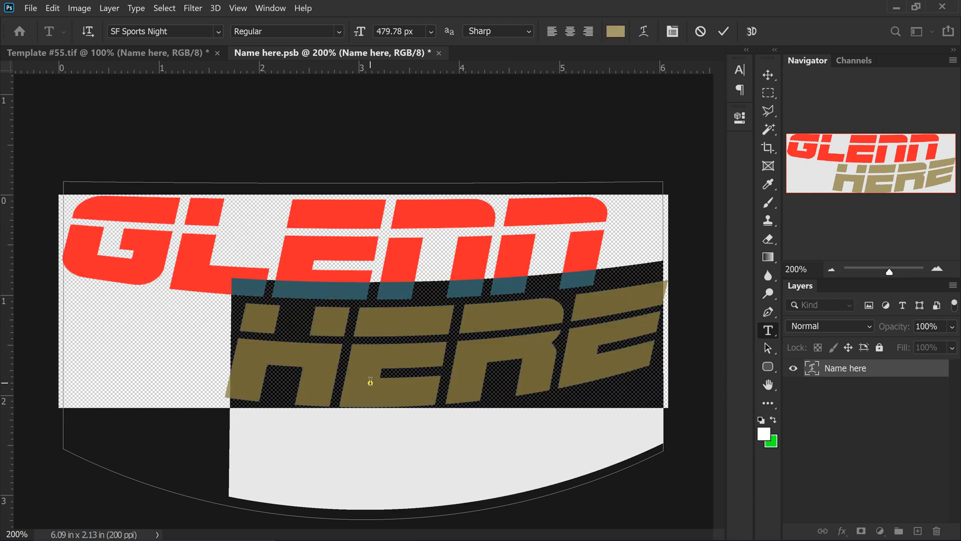
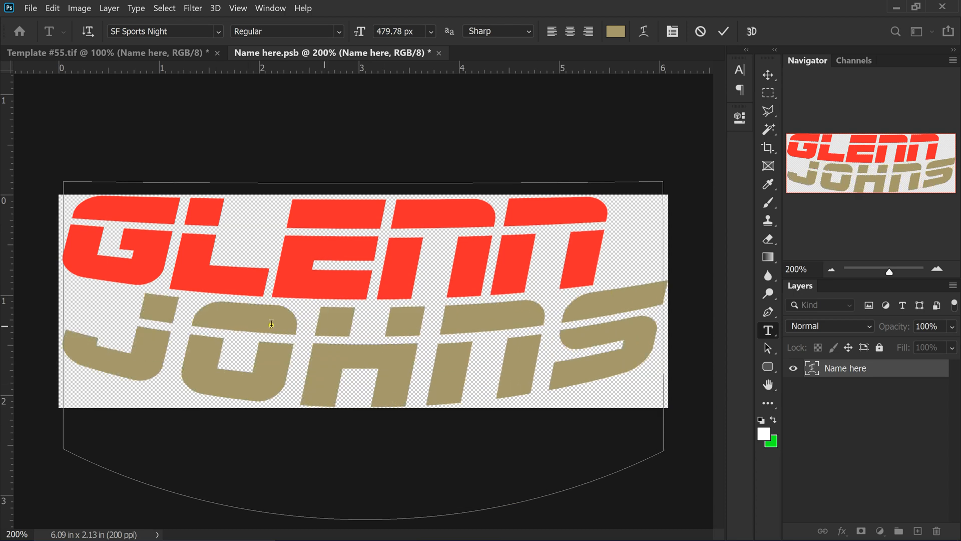
pyautogui.doubleClick(96, 341)
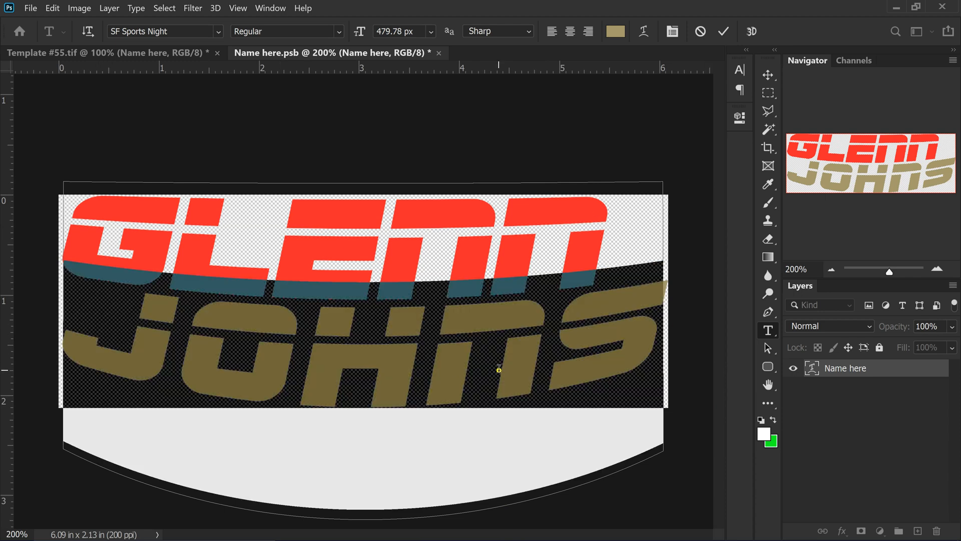
pyautogui.click(435, 280)
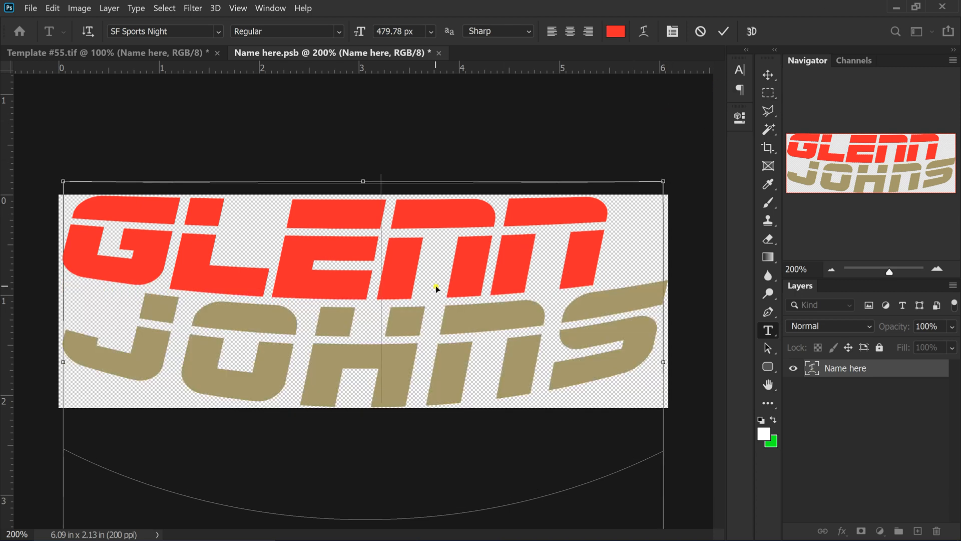
# Select all of the name text and bring up the Character panel
pyautogui.hotkey('ctrl', 'a')
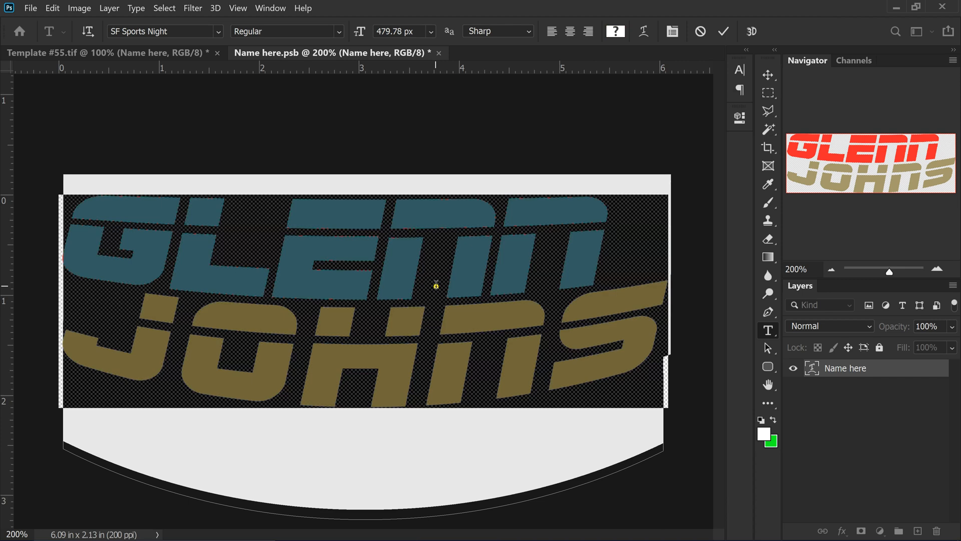
pyautogui.click(740, 66)
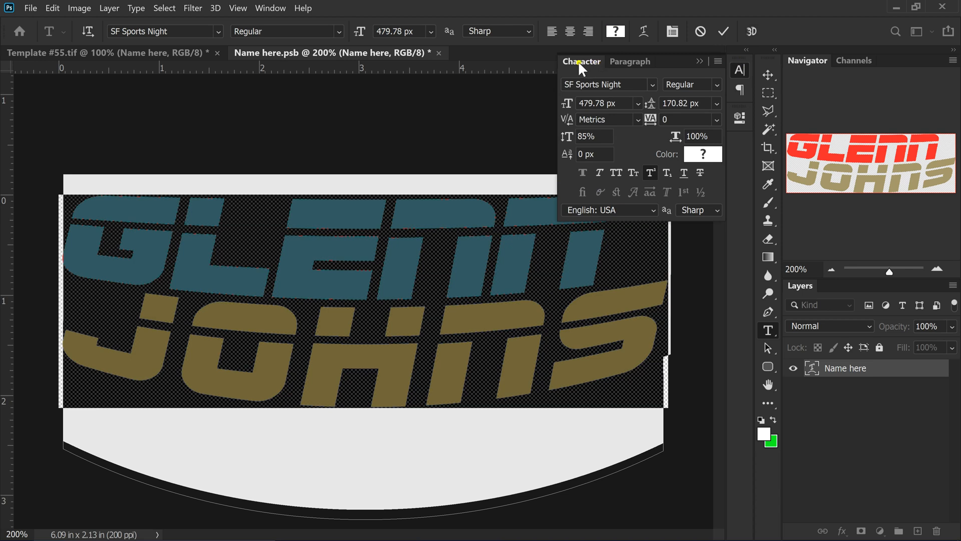
pyautogui.click(270, 8)
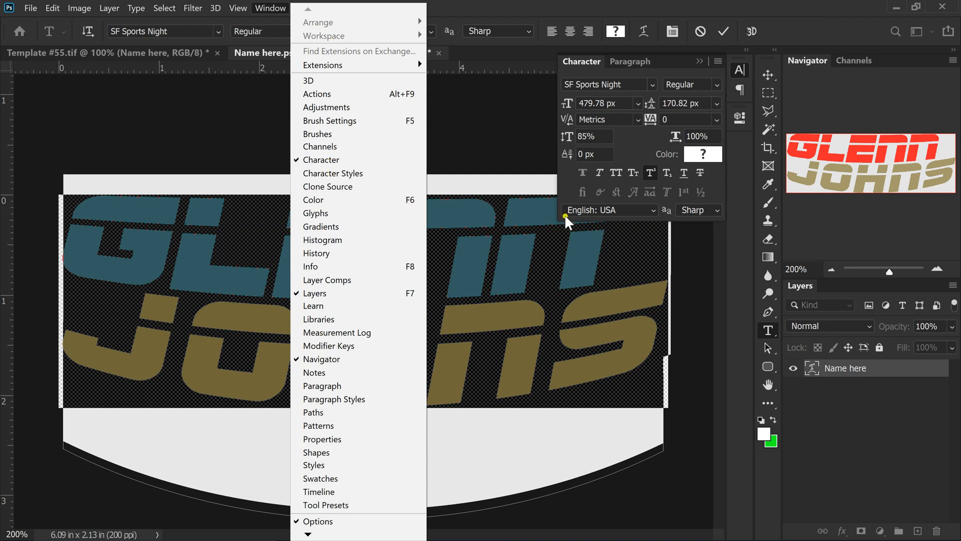
pyautogui.click(579, 62)
pyautogui.click(580, 61)
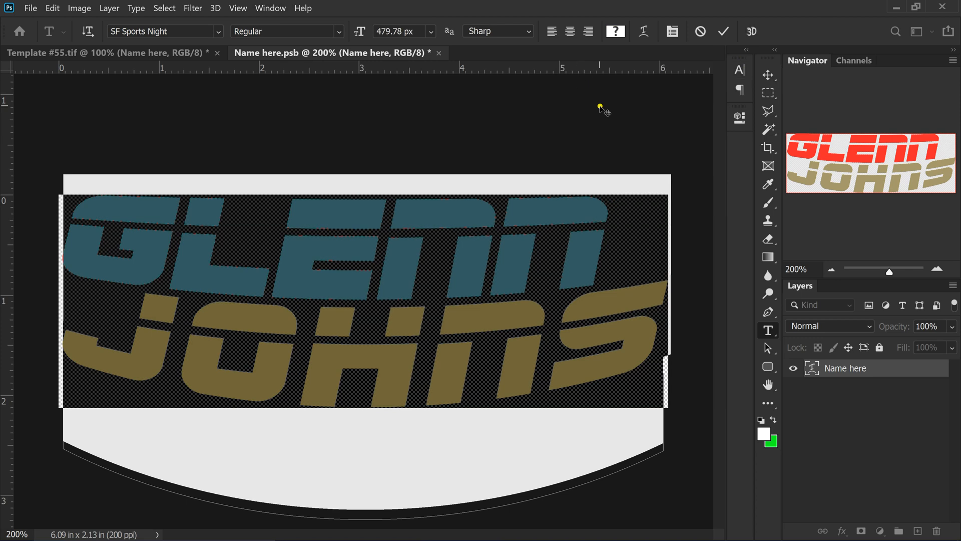
pyautogui.click(740, 70)
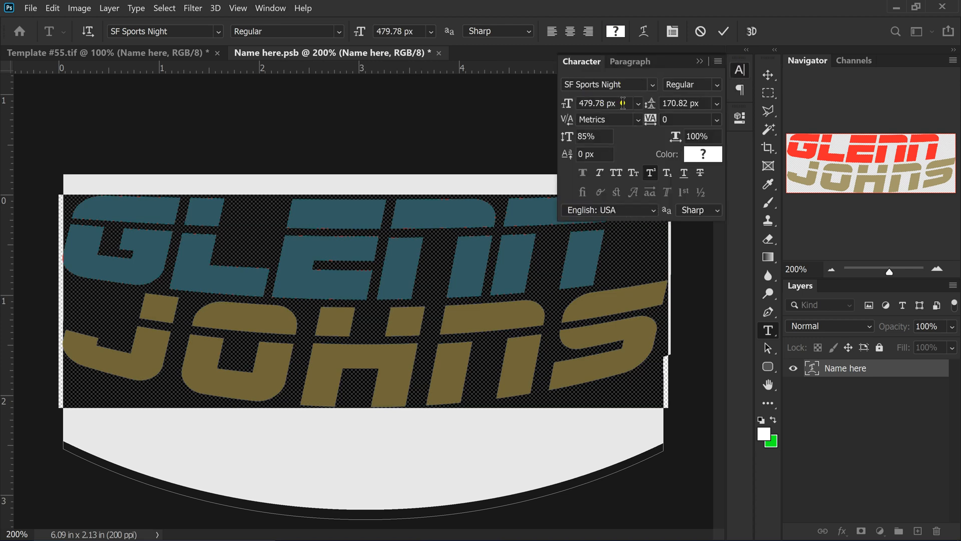
# Shrink the name's font size to about 366 px
pyautogui.scroll(-14, 623, 103)
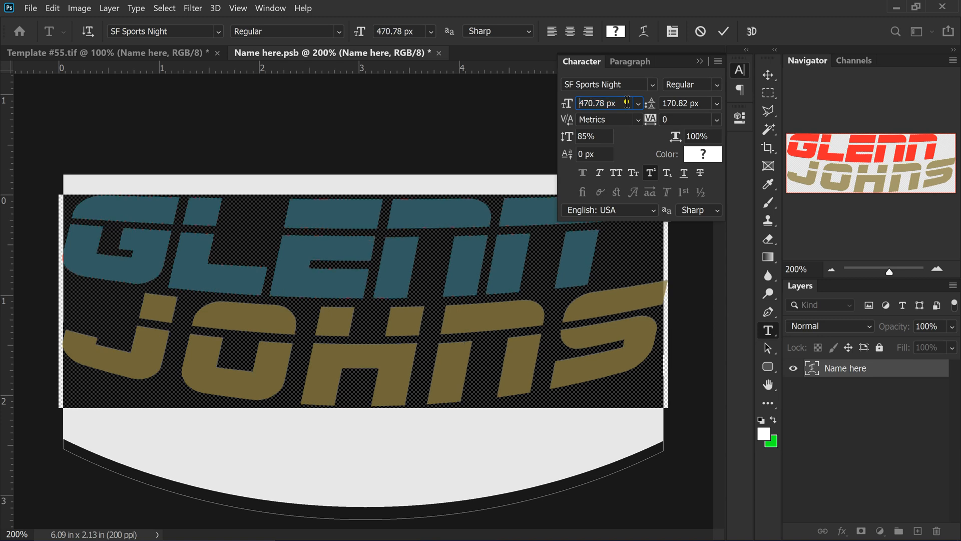
pyautogui.scroll(-20, 627, 103)
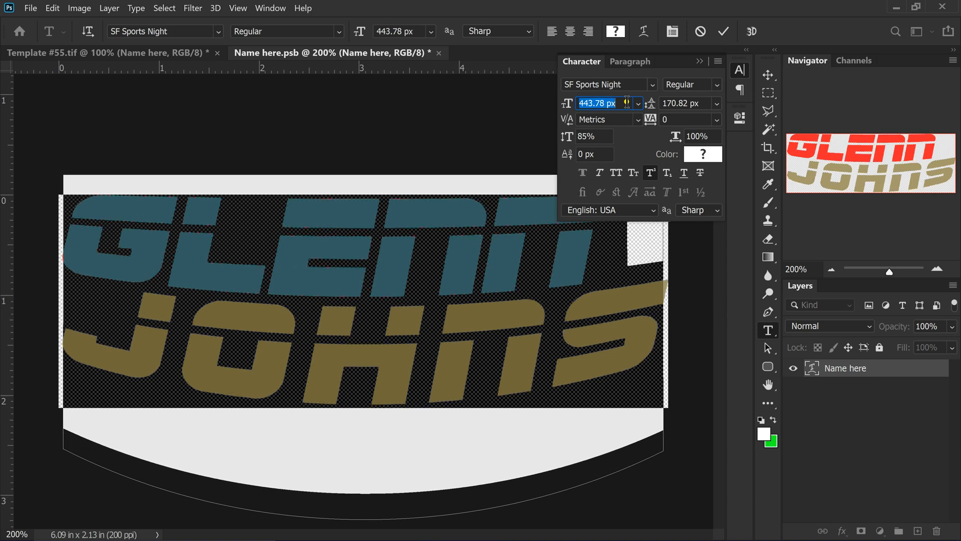
pyautogui.scroll(-20, 627, 102)
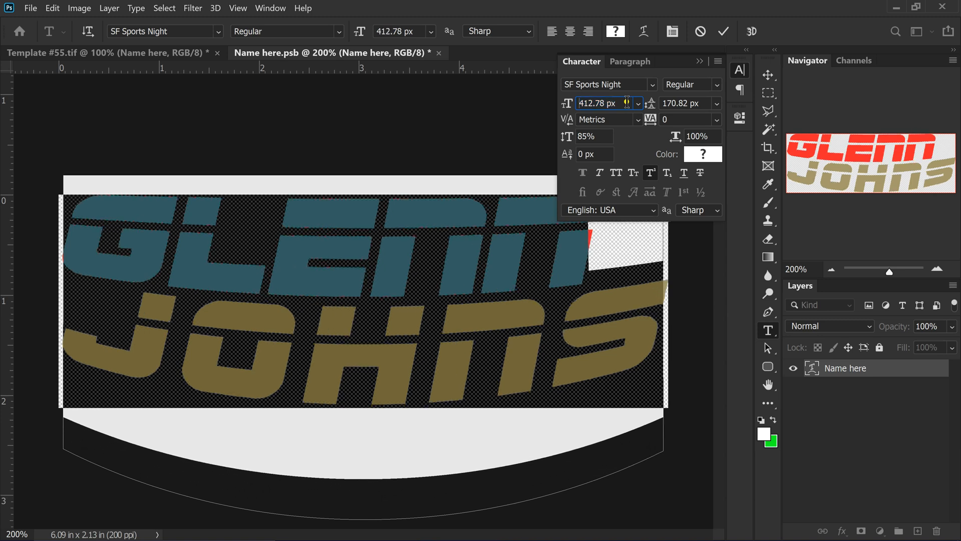
pyautogui.scroll(-20, 627, 103)
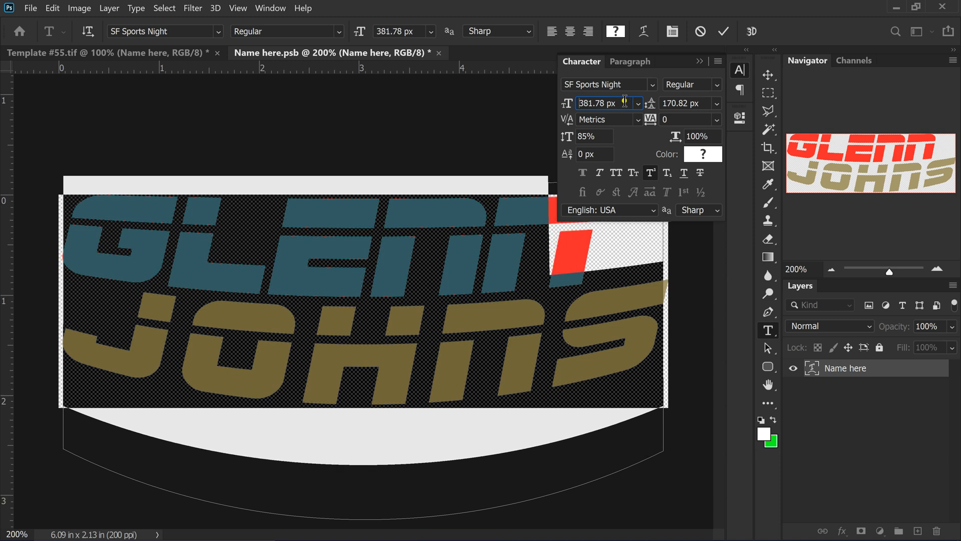
pyautogui.scroll(-5, 588, 100)
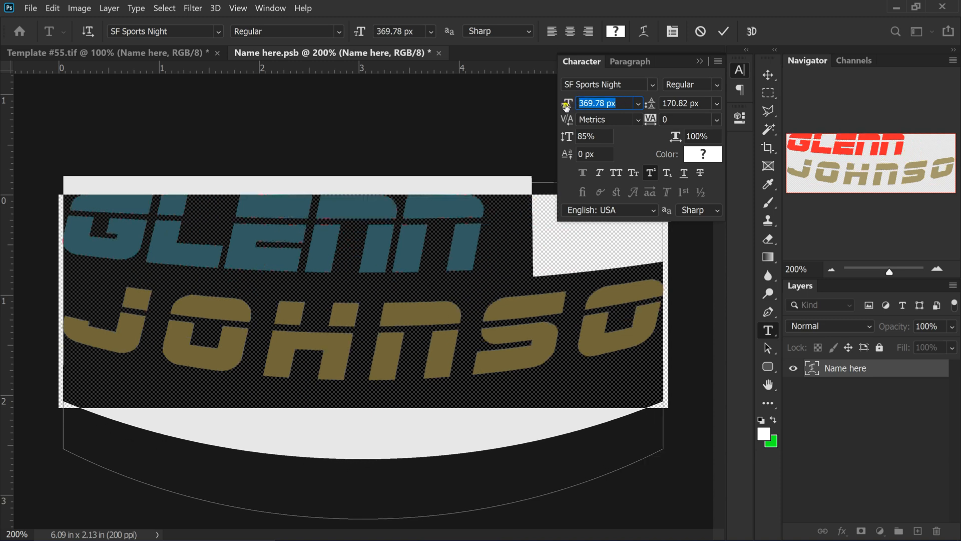
pyautogui.moveTo(567, 102)
pyautogui.mouseDown()
pyautogui.moveTo(534, 103)
pyautogui.moveTo(563, 104)
pyautogui.mouseUp()
pyautogui.click(597, 103)
pyautogui.press('Up')
pyautogui.press('Up')
pyautogui.press('Up')
pyautogui.press('Up')
pyautogui.press('Up')
pyautogui.press('Up')
pyautogui.press('Up')
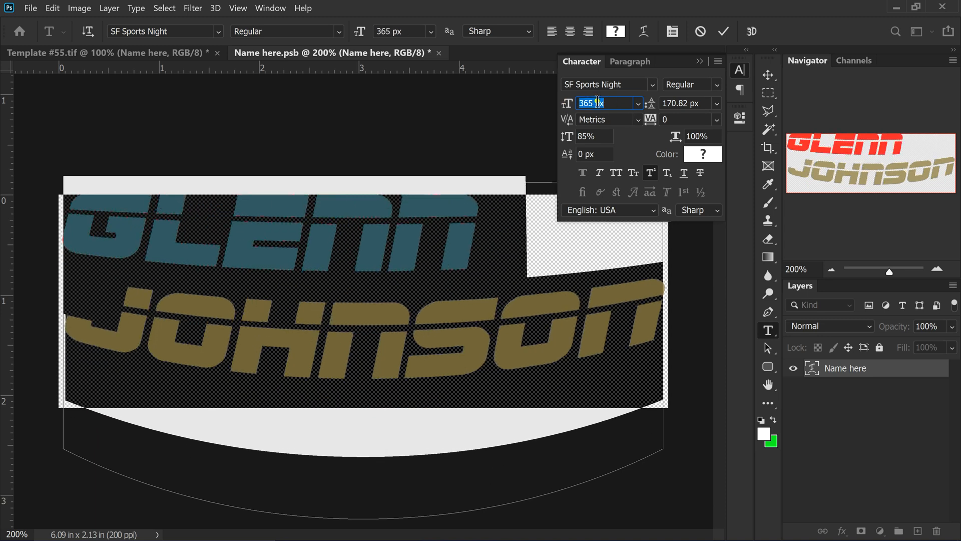
pyautogui.press('Down')
pyautogui.press('Down')
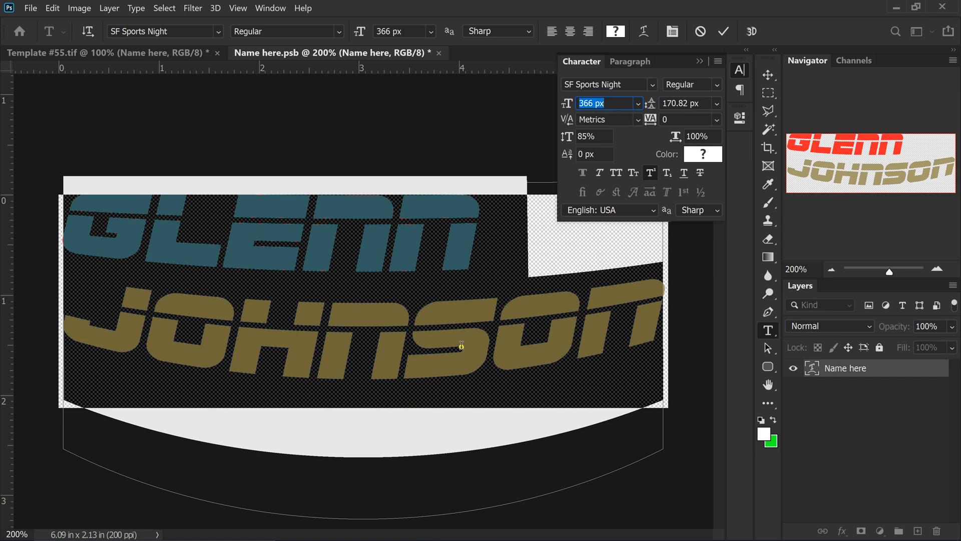
# Tighten the letter spacing to -40 and raise the font size to 386 px
pyautogui.click(689, 120)
pyautogui.hotkey('shift', 'Down')
pyautogui.hotkey('shift', 'Down')
pyautogui.hotkey('shift', 'Down')
pyautogui.hotkey('shift', 'Down')
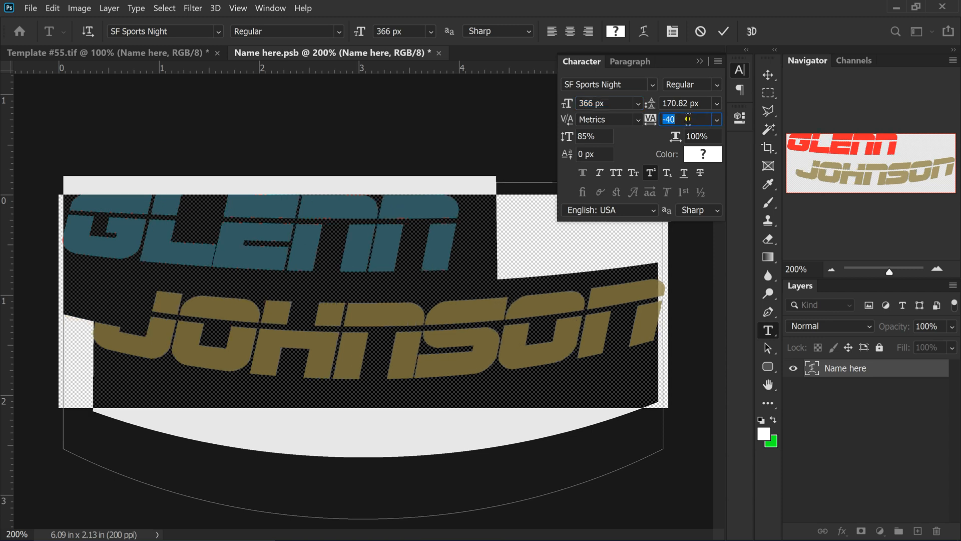
pyautogui.click(603, 103)
pyautogui.press('Up')
pyautogui.press('Up')
pyautogui.press('Up')
pyautogui.press('Up')
pyautogui.press('Up')
pyautogui.press('Up')
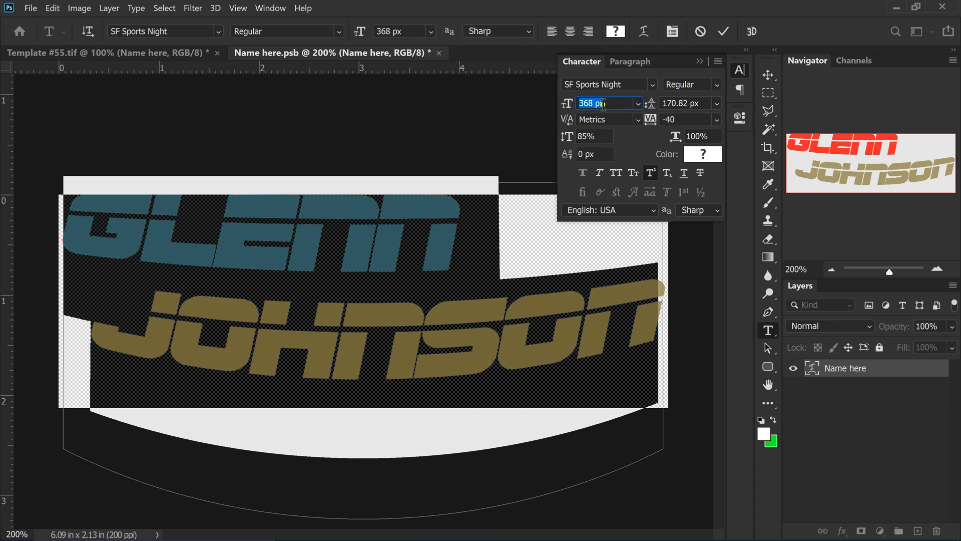
pyautogui.press('Up')
pyautogui.press('Up')
pyautogui.press('Up')
pyautogui.press('Up')
pyautogui.press('Up')
pyautogui.press('Up')
pyautogui.press('Up')
pyautogui.press('Up')
pyautogui.press('Up')
pyautogui.press('Up')
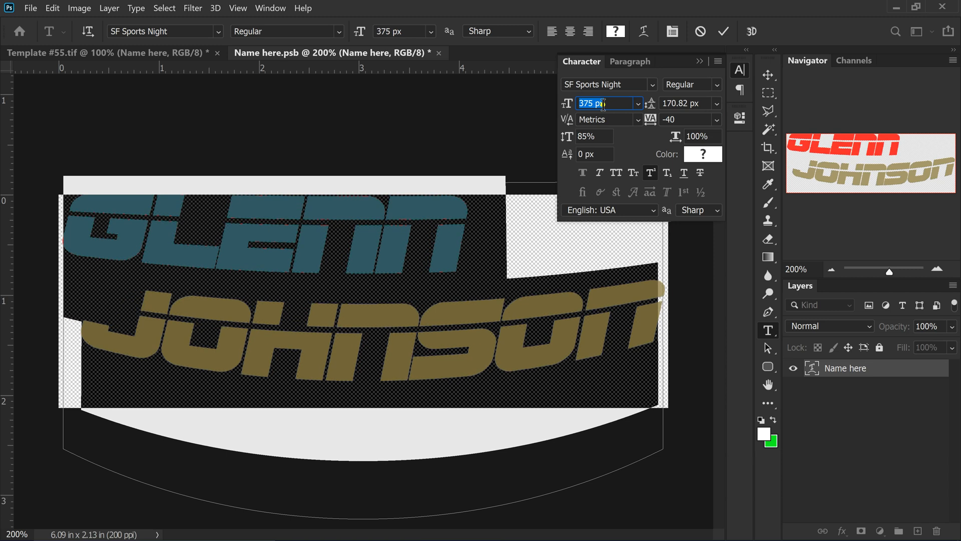
pyautogui.press('Up')
pyautogui.press('Up')
pyautogui.press('Up')
pyautogui.press('Up')
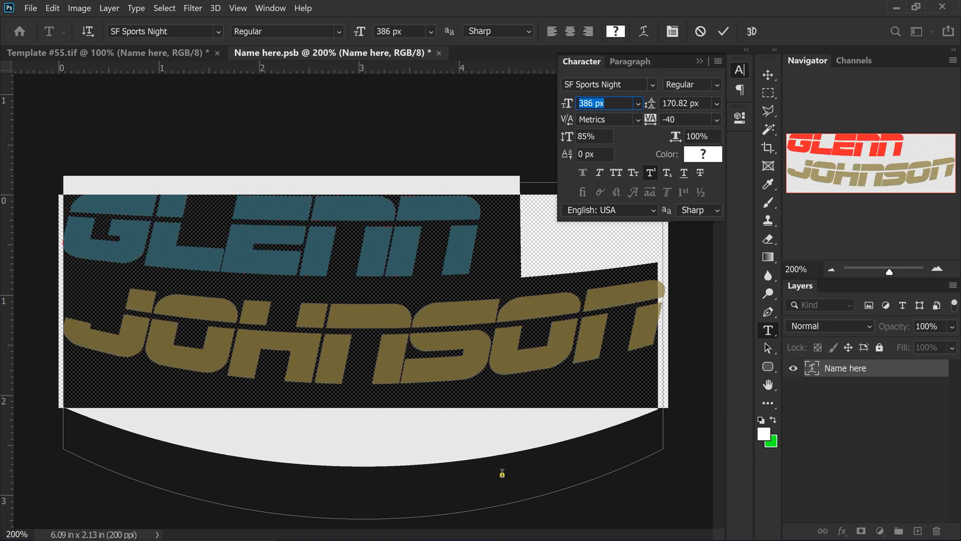
pyautogui.scroll(1, 612, 101)
pyautogui.scroll(-1, 611, 101)
pyautogui.click(697, 103)
pyautogui.scroll(3, 699, 104)
pyautogui.scroll(-12, 699, 103)
pyautogui.scroll(-17, 699, 104)
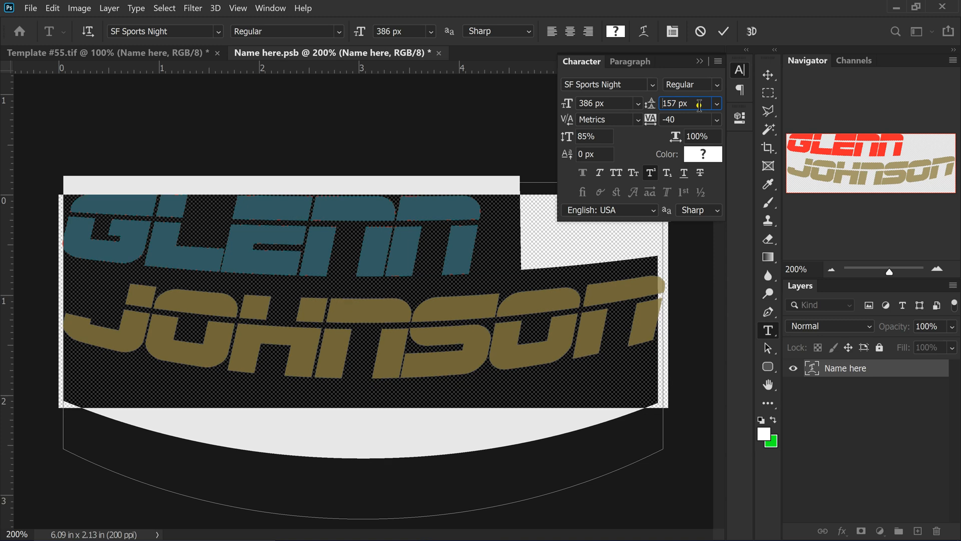
pyautogui.scroll(-7, 699, 103)
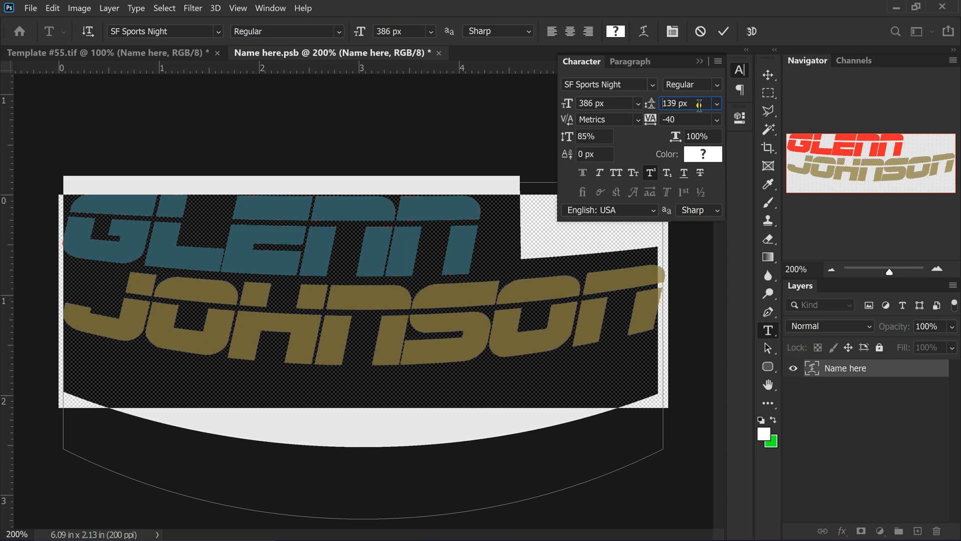
pyautogui.scroll(-5, 699, 104)
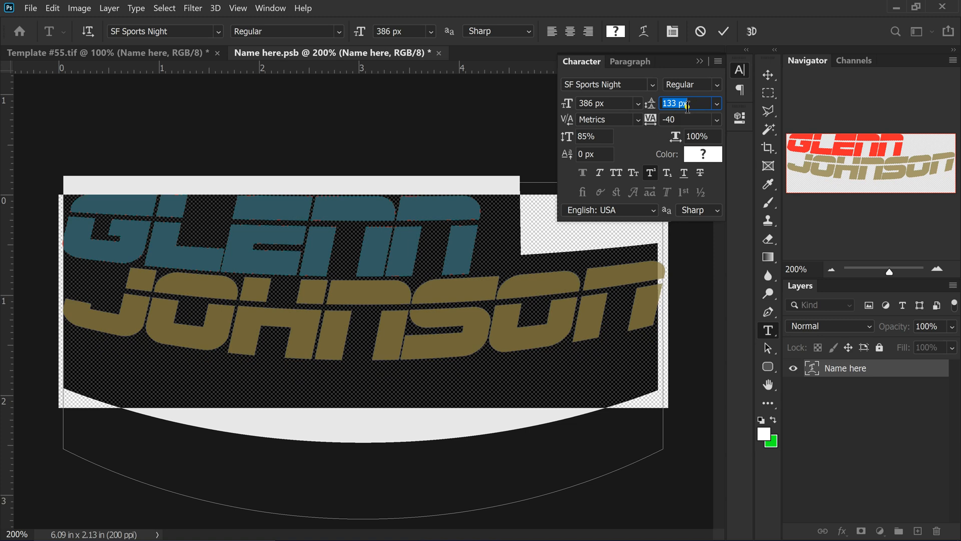
pyautogui.click(716, 103)
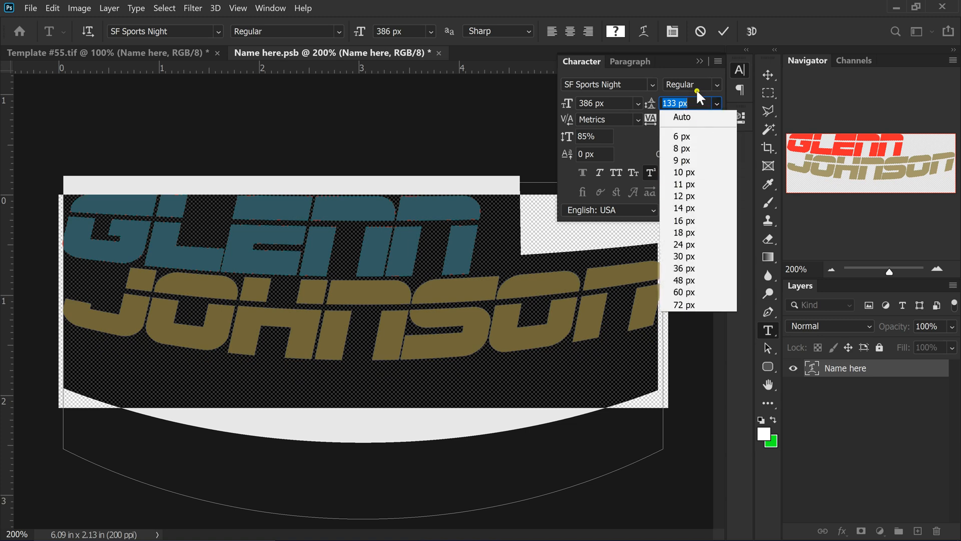
pyautogui.click(659, 71)
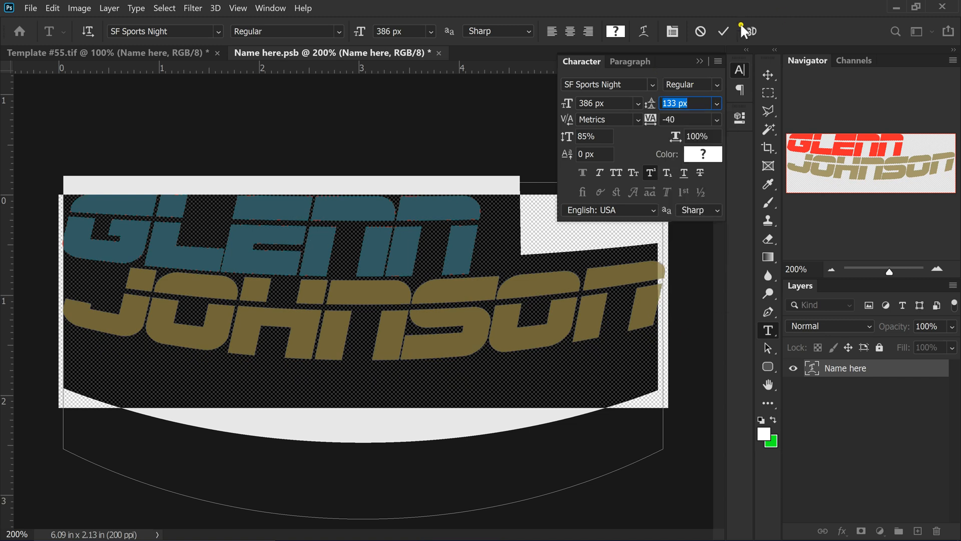
pyautogui.click(725, 31)
pyautogui.press('v')
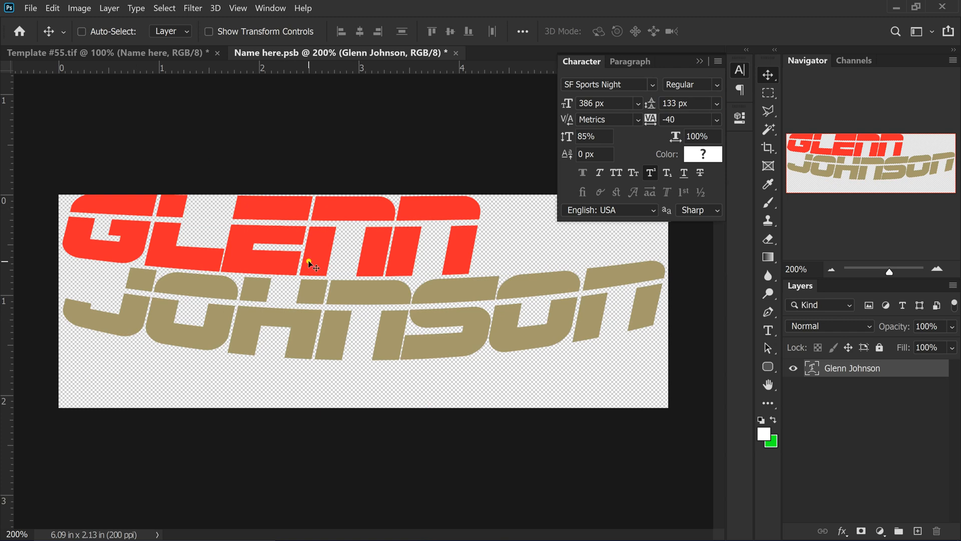
pyautogui.moveTo(308, 284); pyautogui.dragTo(307, 284)
pyautogui.moveTo(308, 288); pyautogui.dragTo(308, 288)
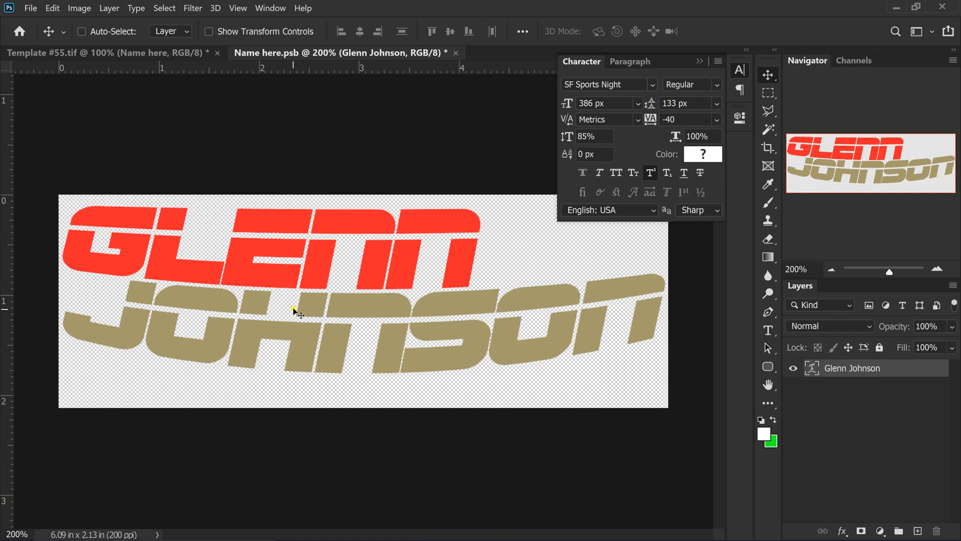
pyautogui.click(145, 54)
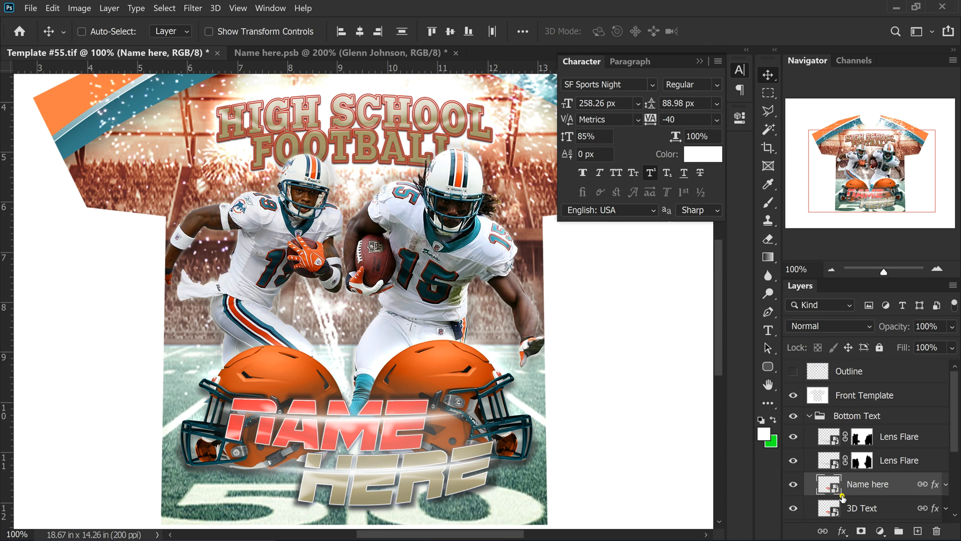
pyautogui.scroll(-5, 862, 475)
pyautogui.scroll(4, 858, 453)
pyautogui.scroll(1, 858, 451)
pyautogui.scroll(-3, 846, 441)
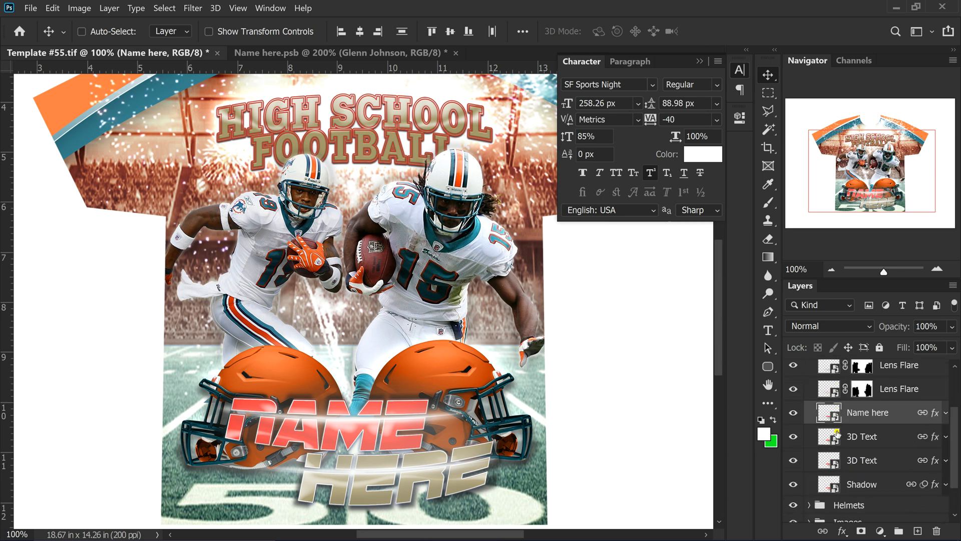
pyautogui.scroll(3, 838, 434)
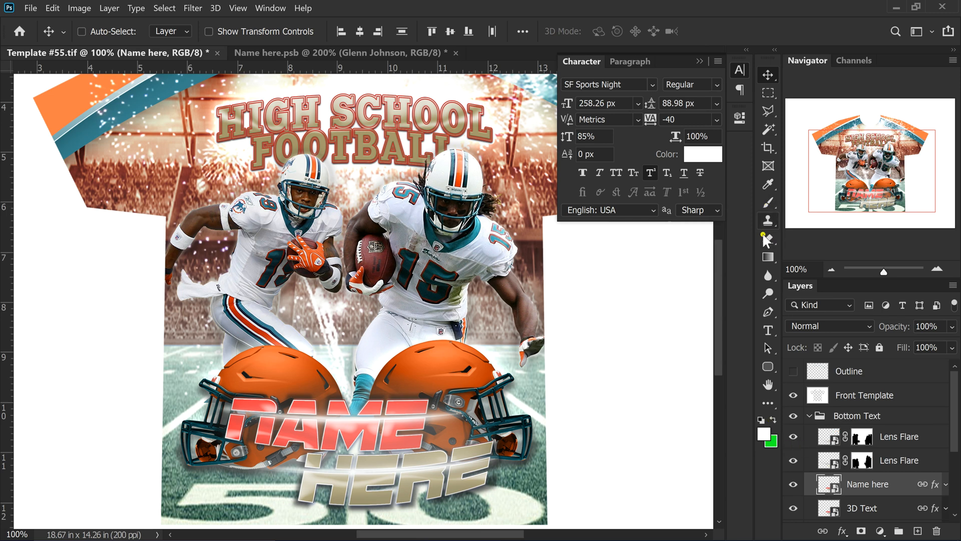
# Sample the shirt's orange and teal stripes as working colours, then return to Name here.psb
pyautogui.click(769, 187)
pyautogui.click(57, 105)
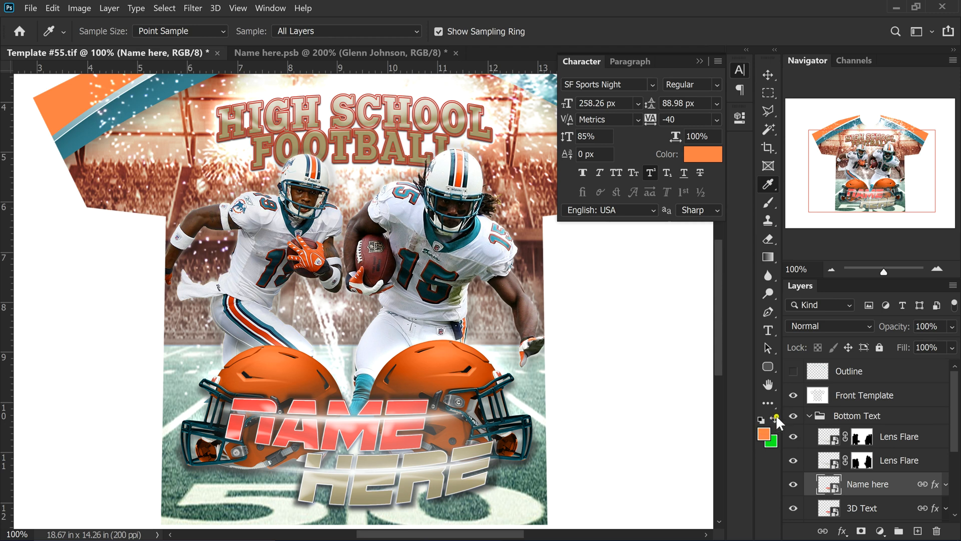
pyautogui.click(774, 417)
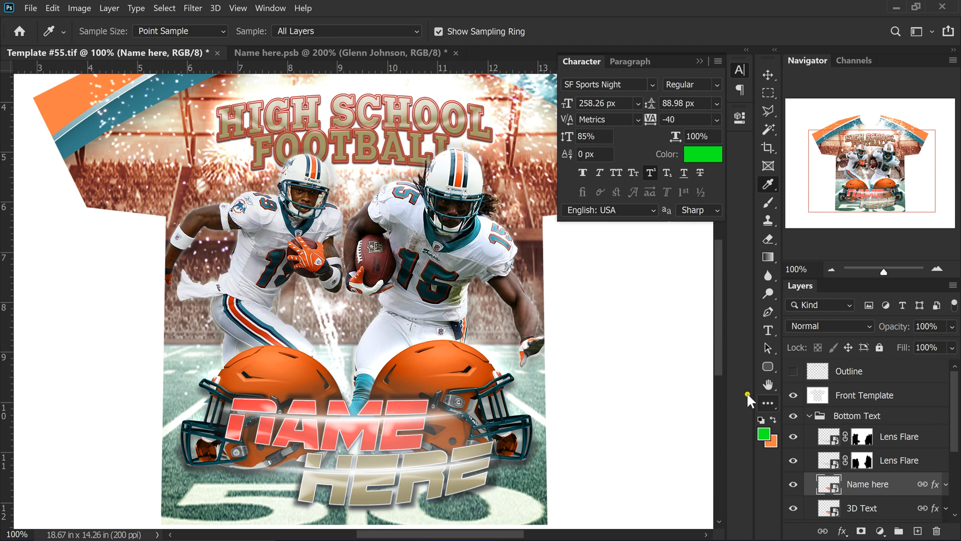
pyautogui.click(90, 127)
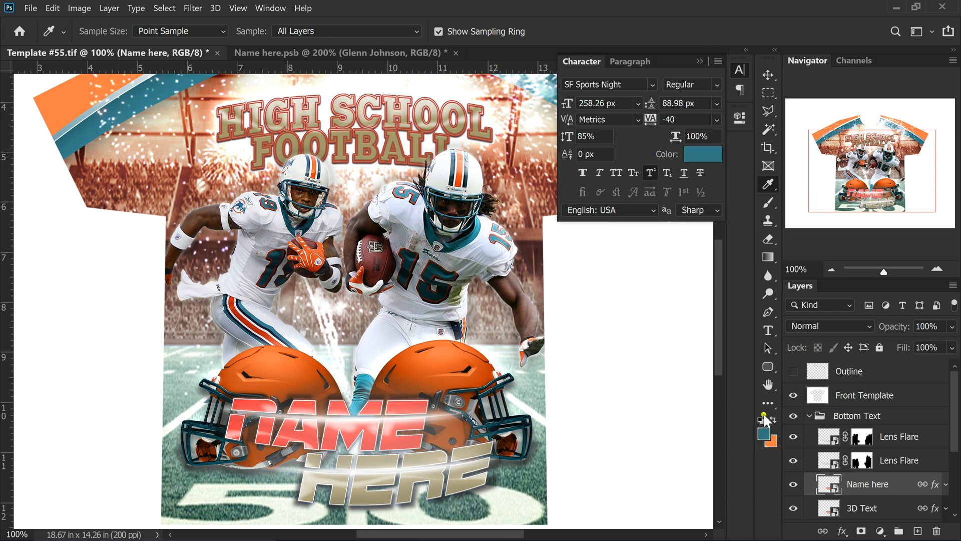
pyautogui.click(307, 53)
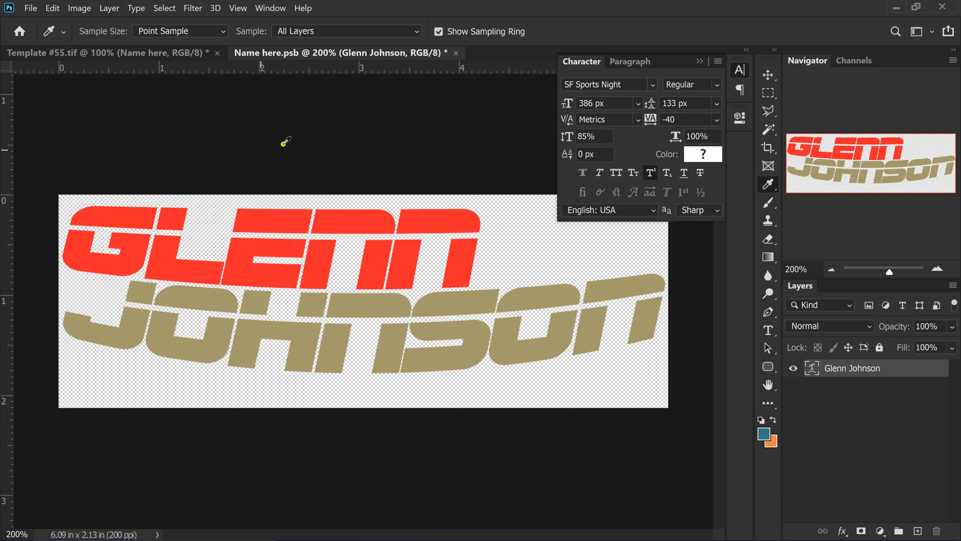
pyautogui.doubleClick(812, 368)
pyautogui.doubleClick(263, 248)
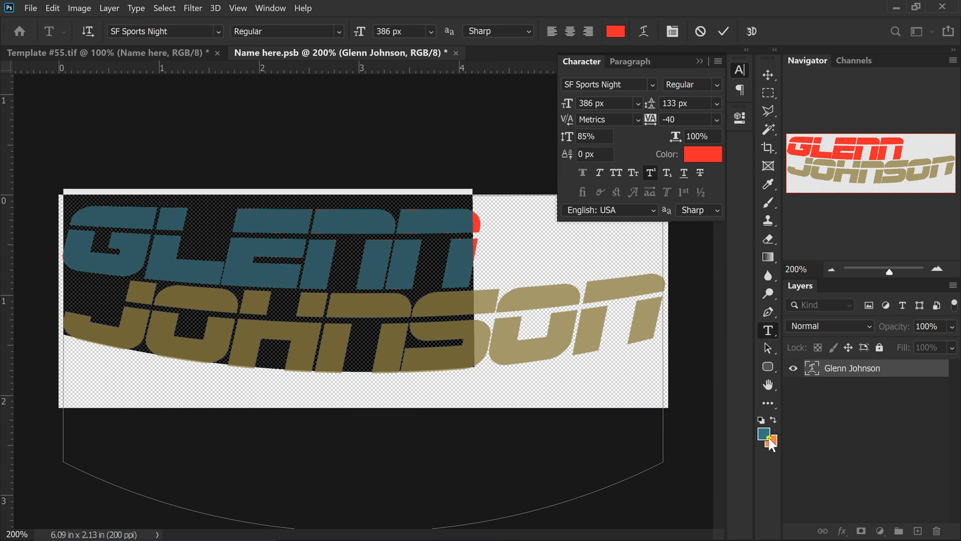
pyautogui.click(702, 150)
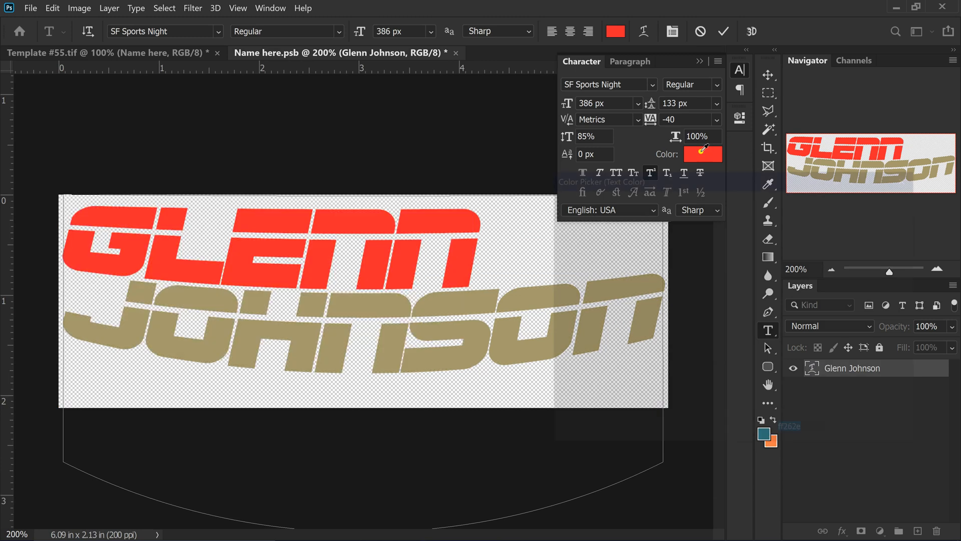
pyautogui.moveTo(756, 173); pyautogui.dragTo(764, 105)
pyautogui.click(764, 433)
pyautogui.click(870, 137)
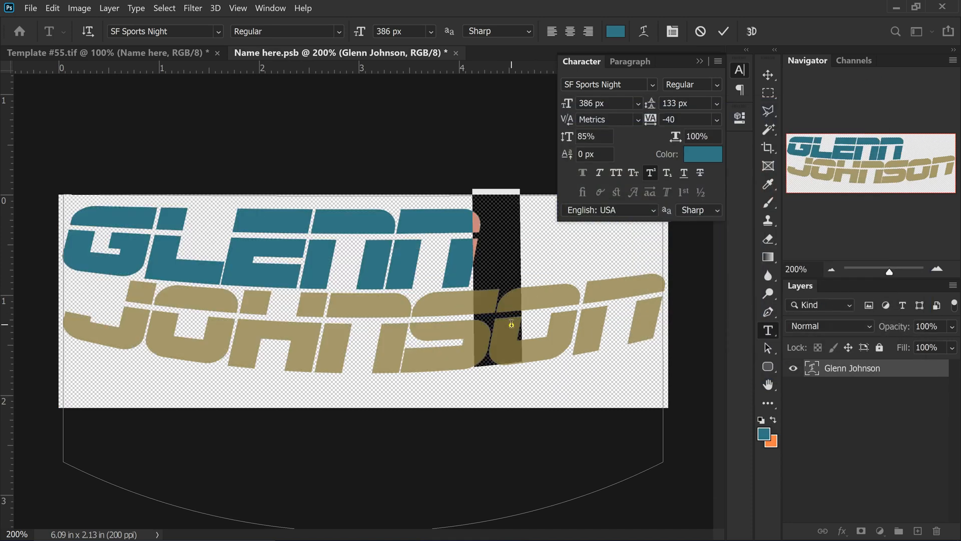
pyautogui.doubleClick(506, 342)
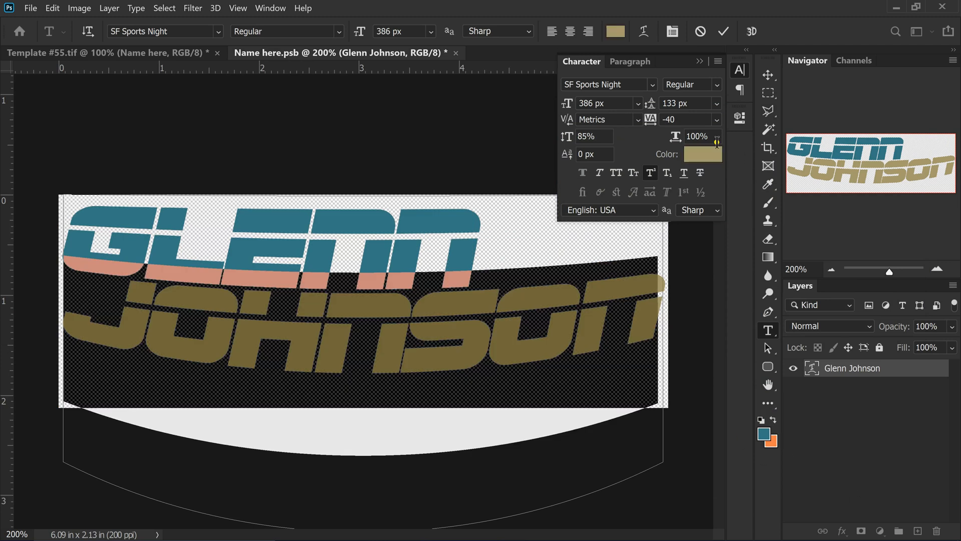
pyautogui.click(704, 157)
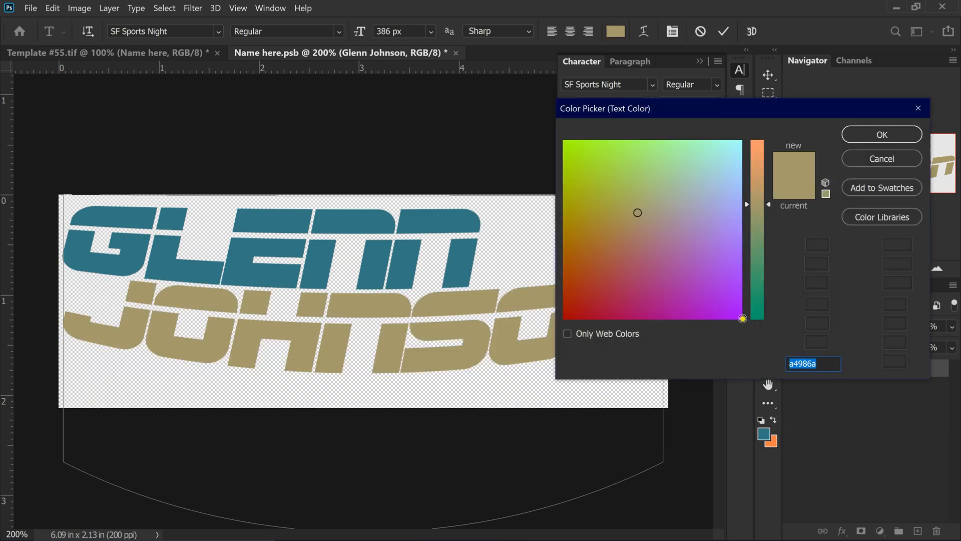
pyautogui.click(774, 441)
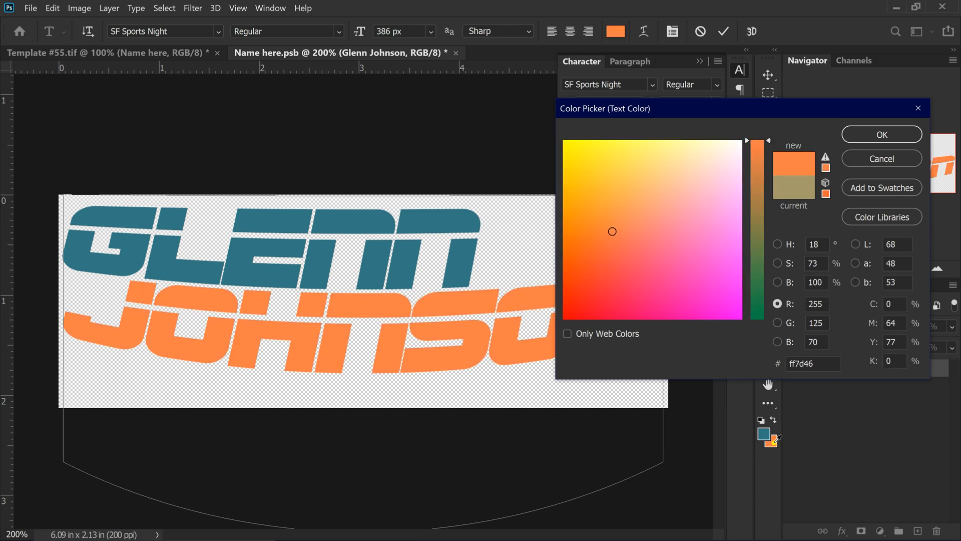
pyautogui.click(885, 135)
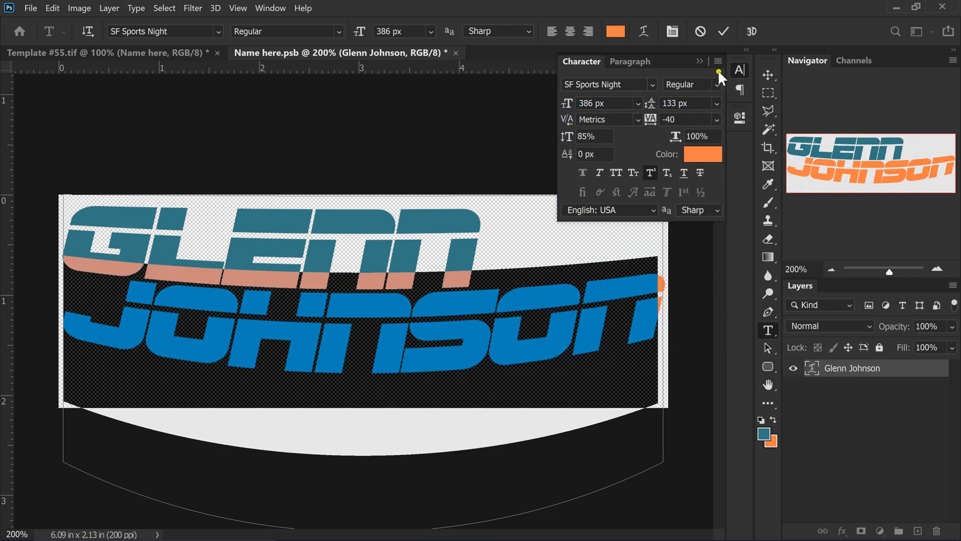
pyautogui.click(724, 31)
pyautogui.press('i')
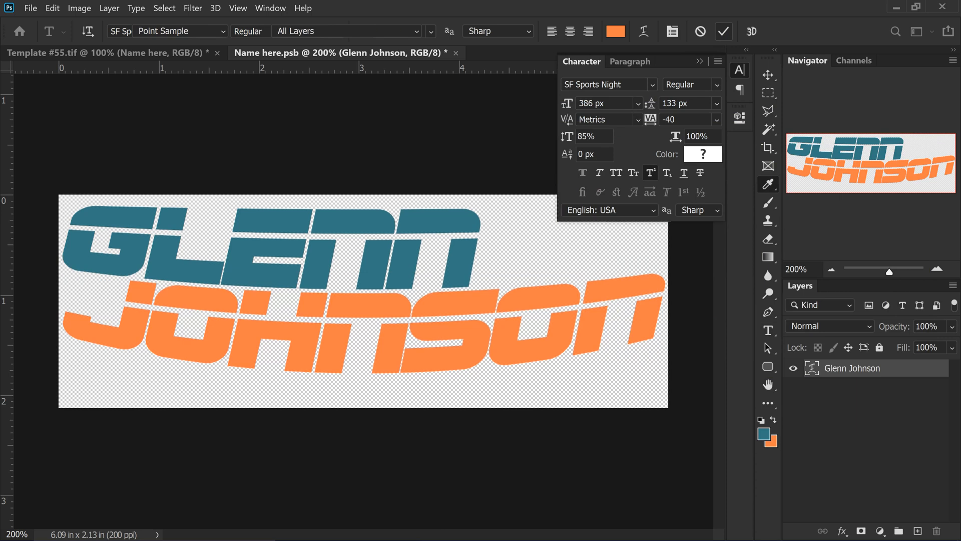
# Save and close Name here.psb, then zoom the shirt to 200% around the name
pyautogui.click(455, 52)
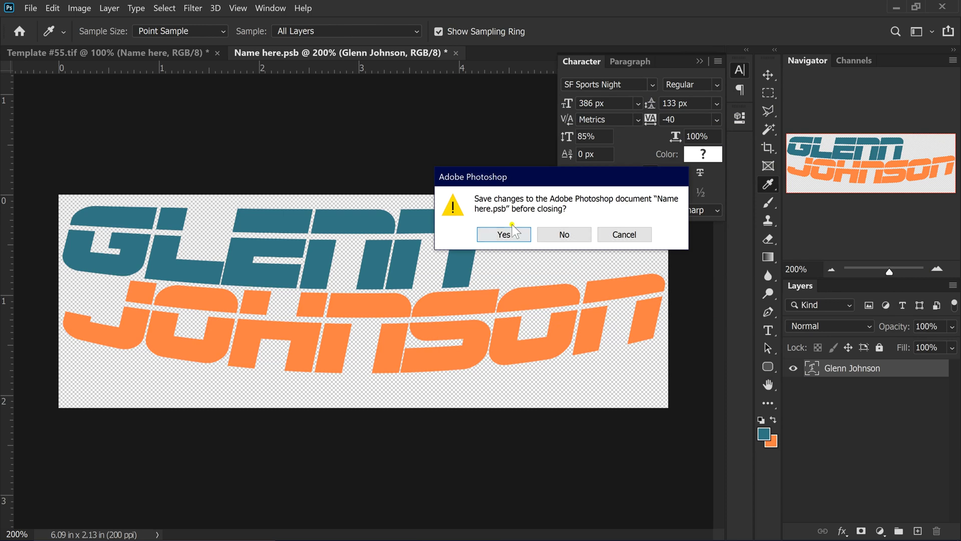
pyautogui.click(496, 236)
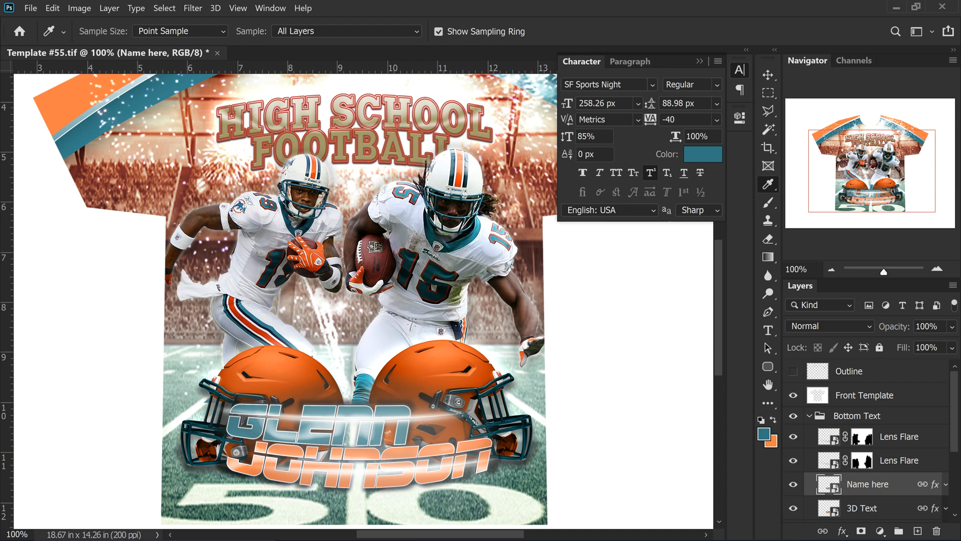
pyautogui.click(937, 268)
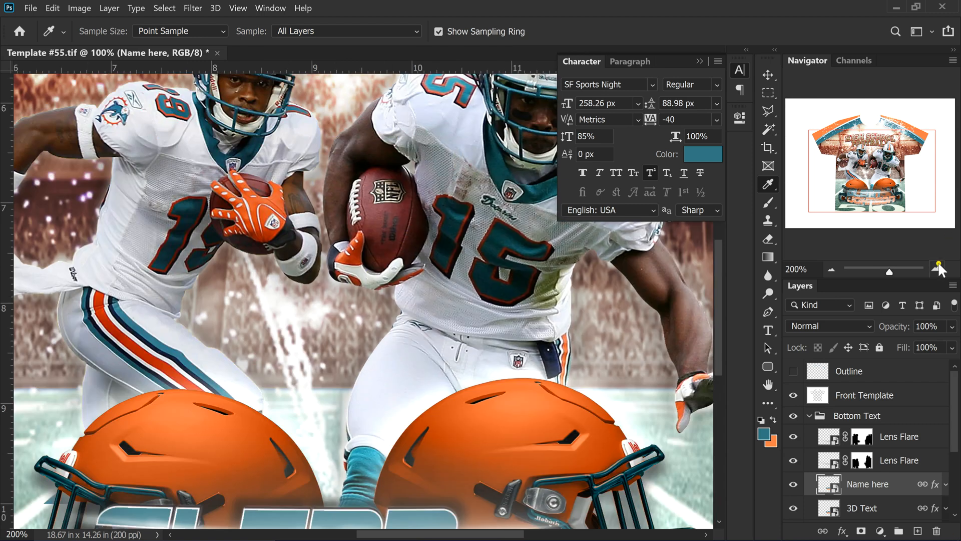
pyautogui.moveTo(874, 141); pyautogui.dragTo(867, 192)
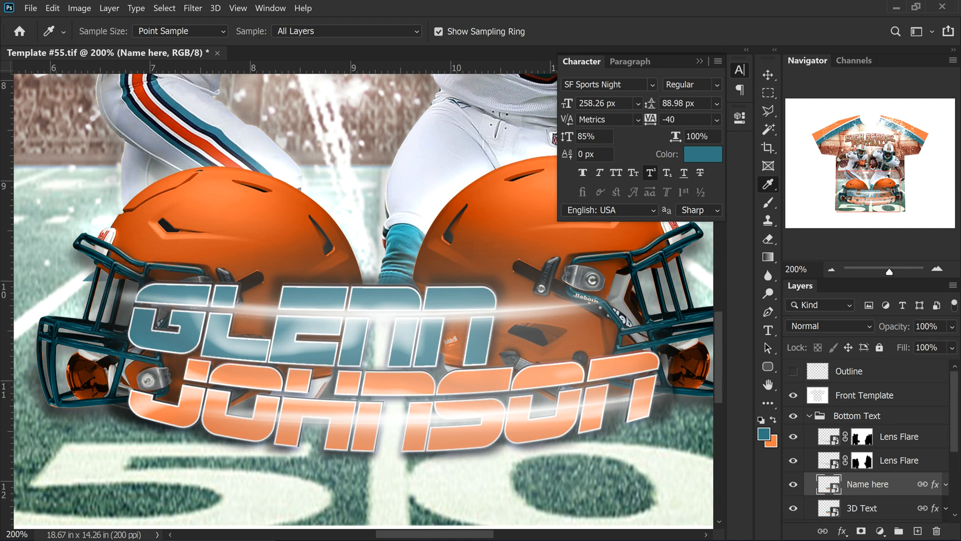
# Move the top Lens Flare glow slightly up over the name, then zoom out
pyautogui.click(741, 69)
pyautogui.click(769, 75)
pyautogui.scroll(-3, 843, 419)
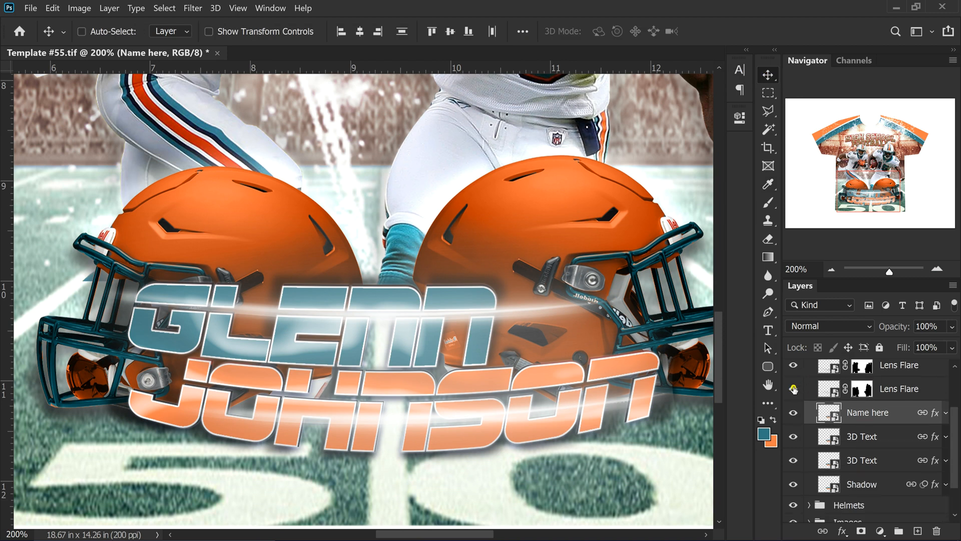
pyautogui.click(791, 389)
pyautogui.click(791, 390)
pyautogui.click(793, 368)
pyautogui.click(794, 368)
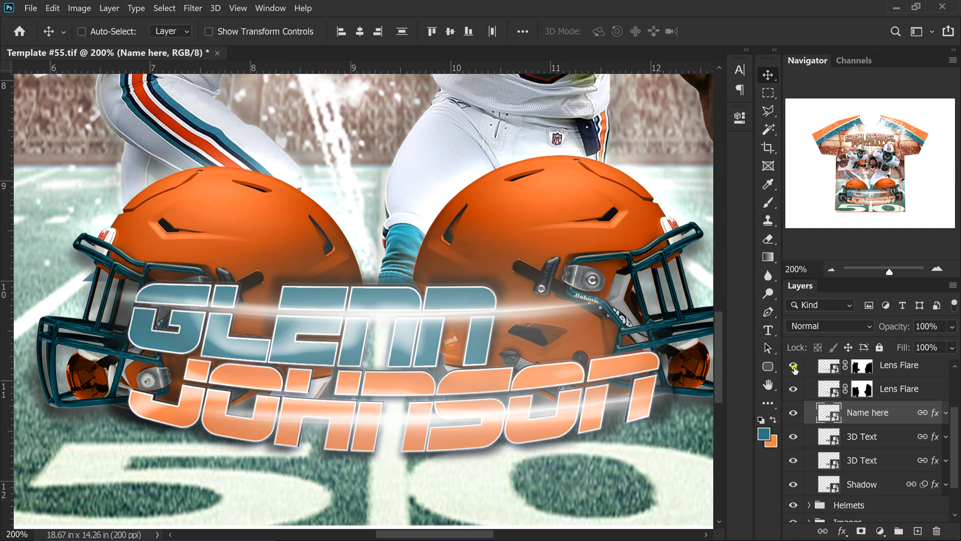
pyautogui.click(914, 365)
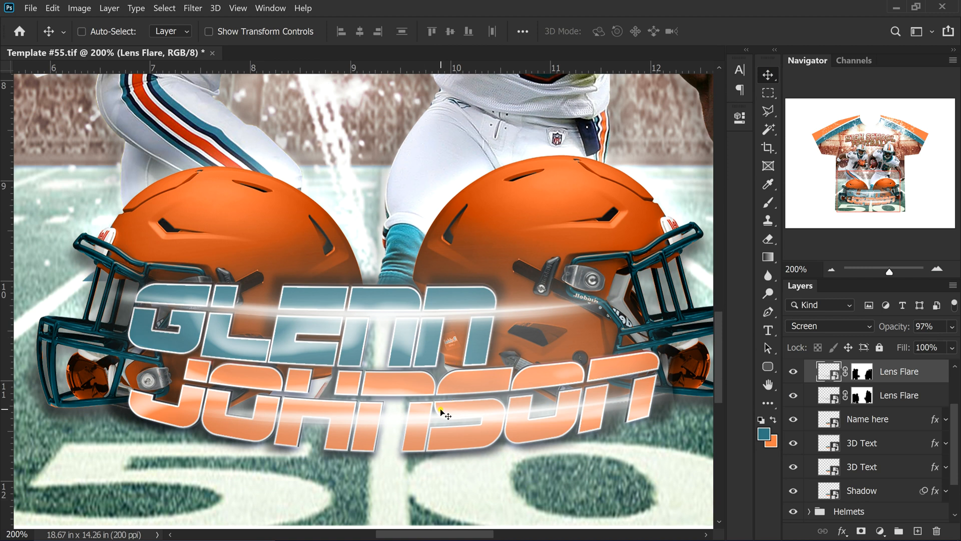
pyautogui.moveTo(424, 416); pyautogui.dragTo(423, 398)
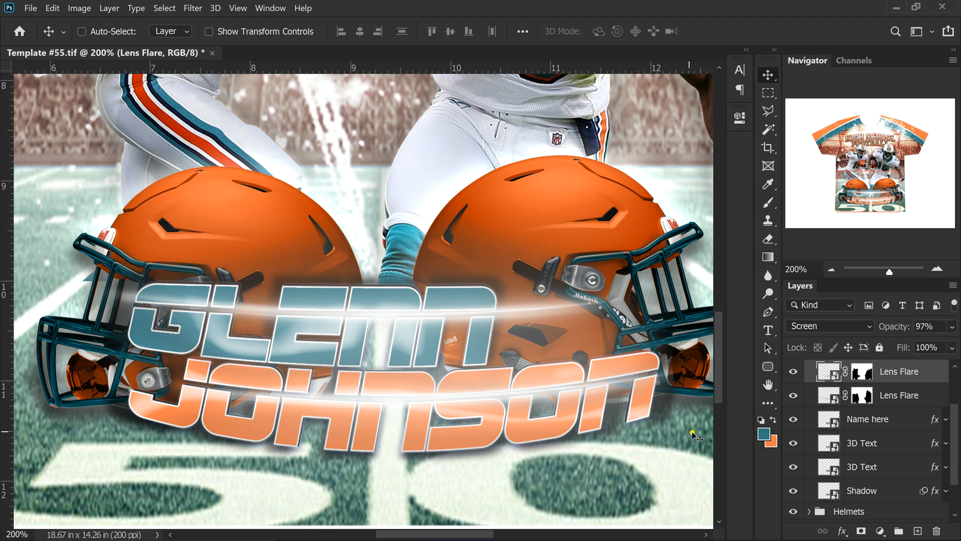
pyautogui.click(832, 269)
pyautogui.click(832, 269)
pyautogui.scroll(2, 902, 454)
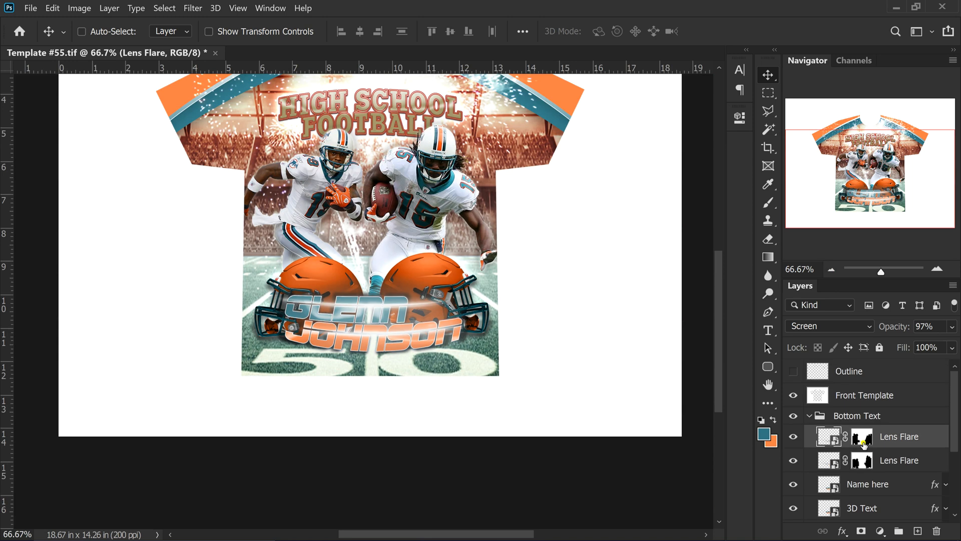
# Collapse Bottom Text, expand Top Text, and open the High School FOOTBALL copy smart object
pyautogui.click(810, 418)
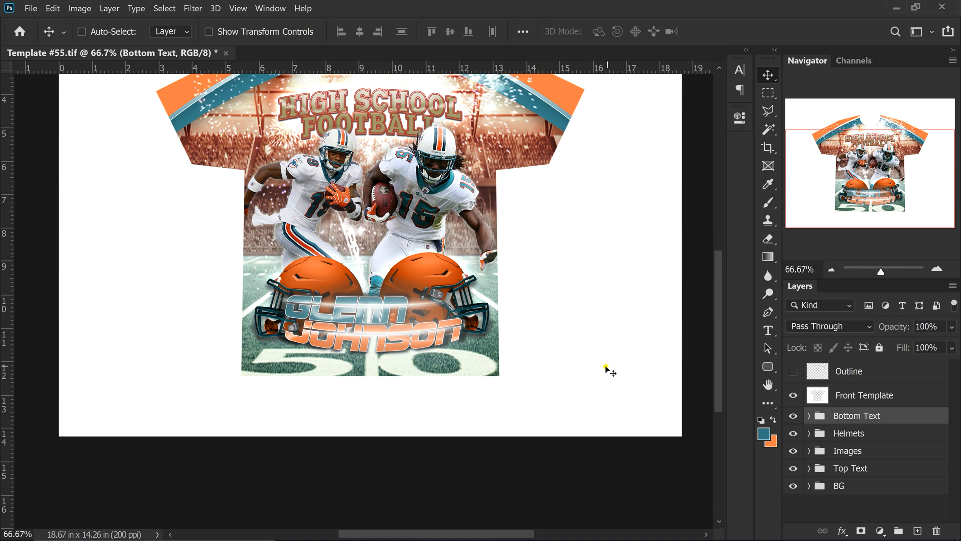
pyautogui.scroll(3, 388, 314)
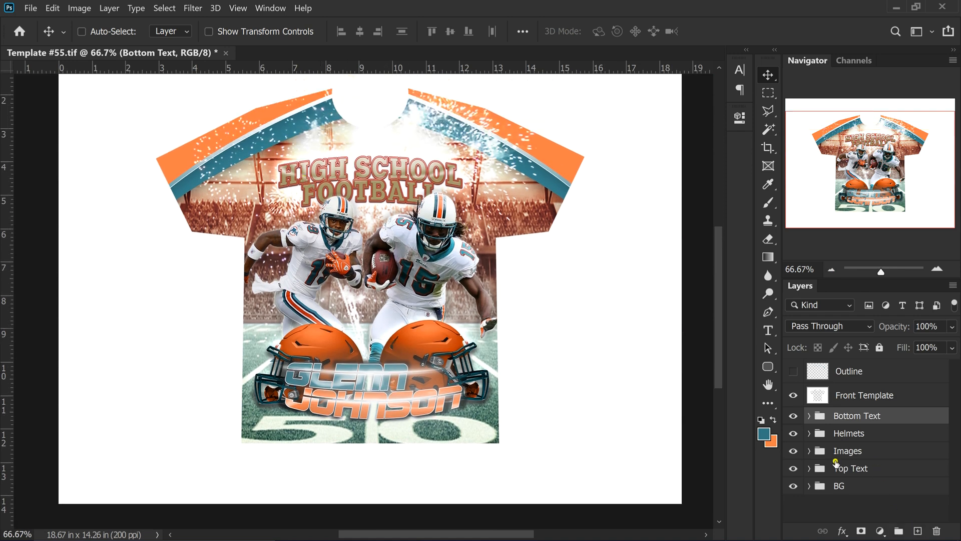
pyautogui.click(809, 469)
pyautogui.scroll(-2, 874, 453)
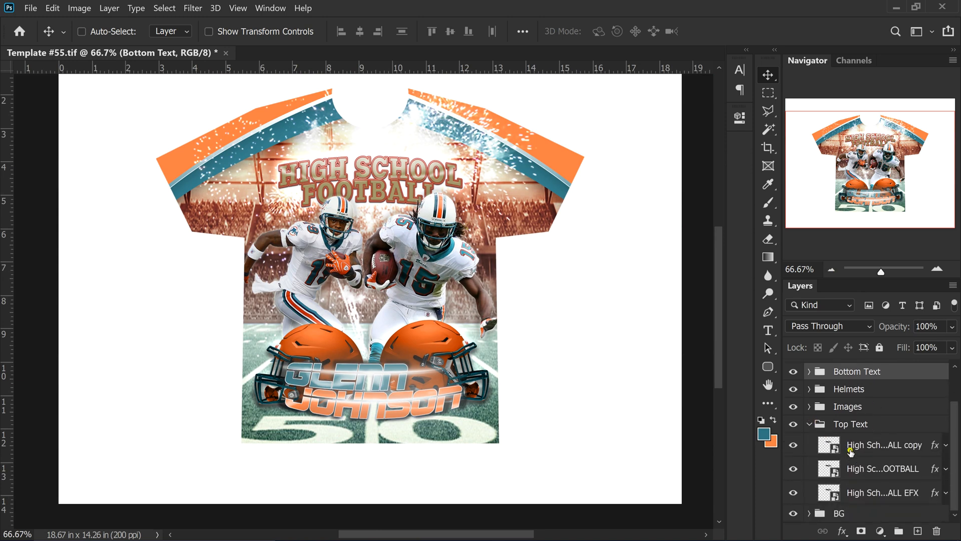
pyautogui.doubleClick(827, 443)
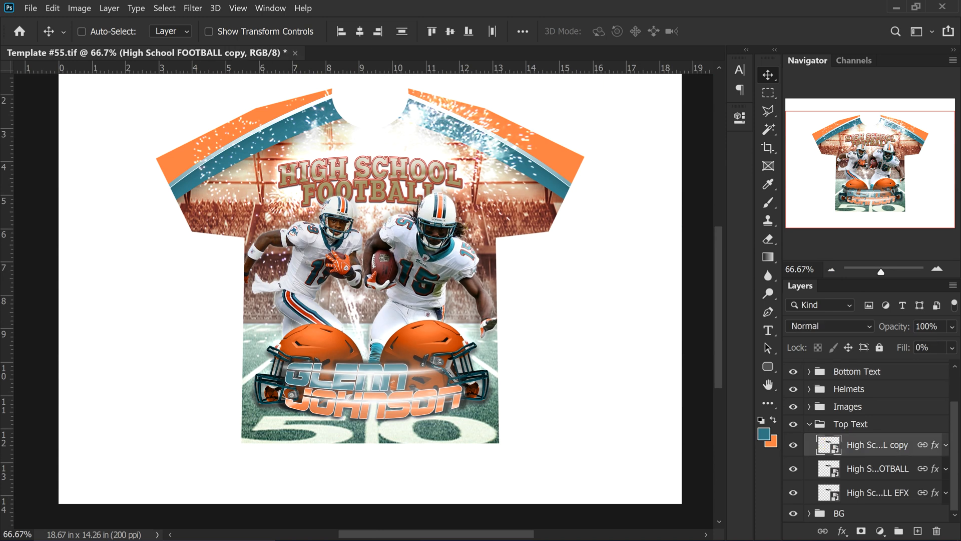
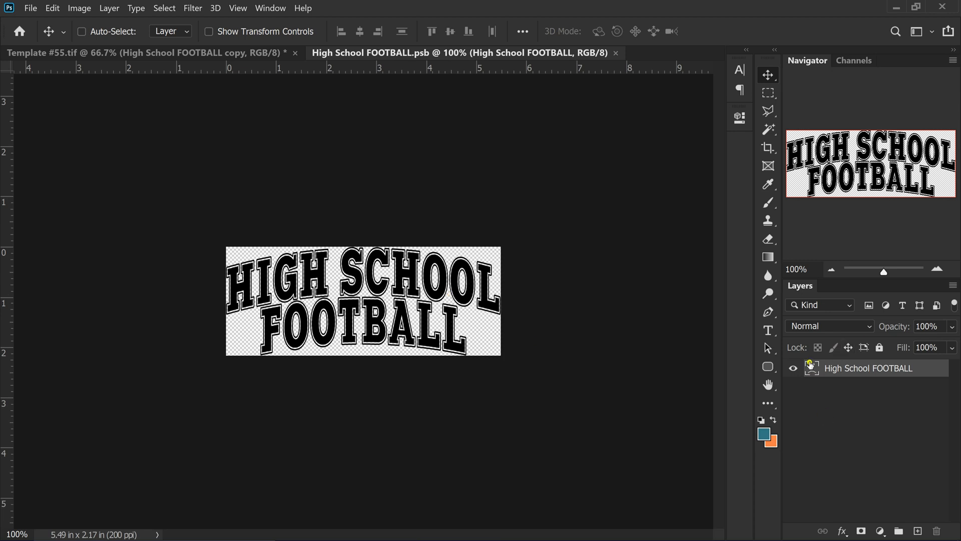
# Retype the arched title text as 'GQ GESIGN IT' and commit it
pyautogui.doubleClick(811, 367)
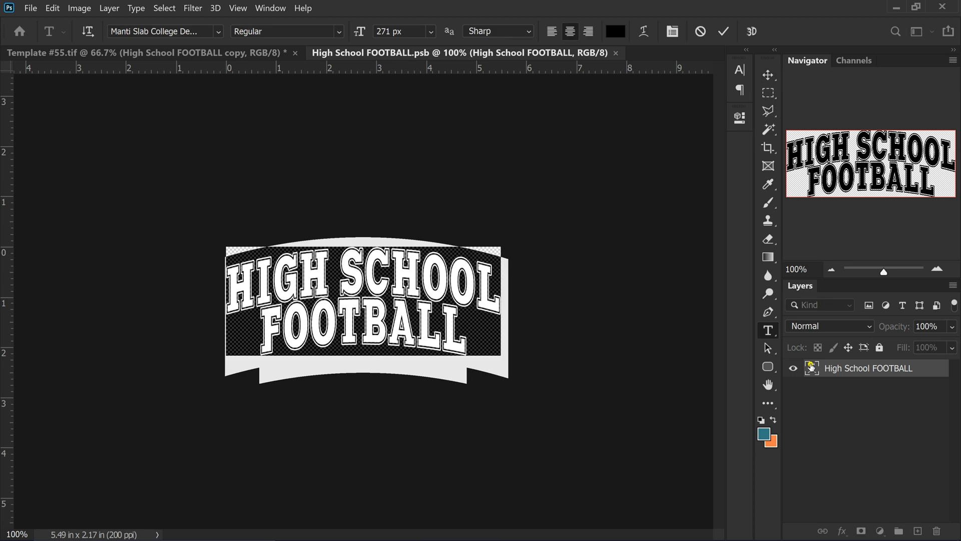
pyautogui.write('G')
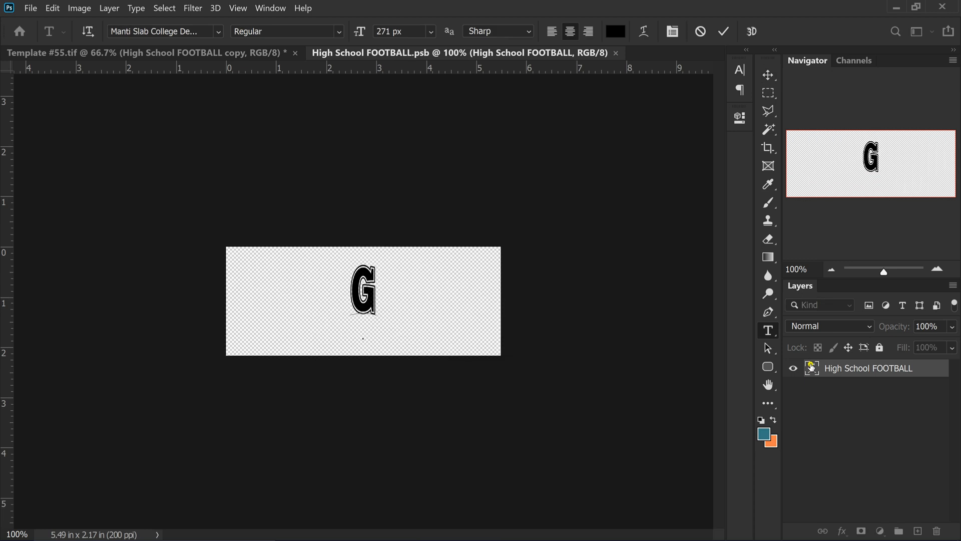
pyautogui.write('Q GES')
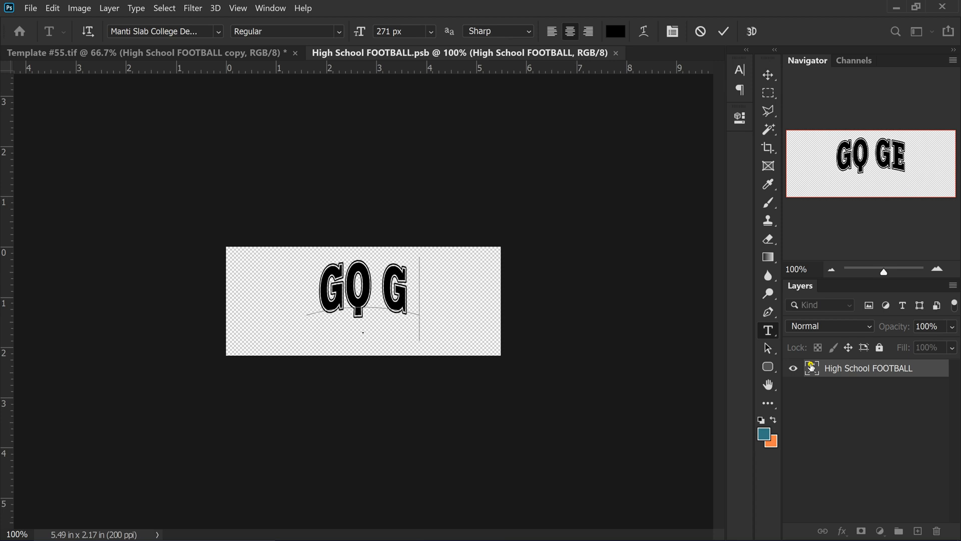
pyautogui.write('IGNIT')
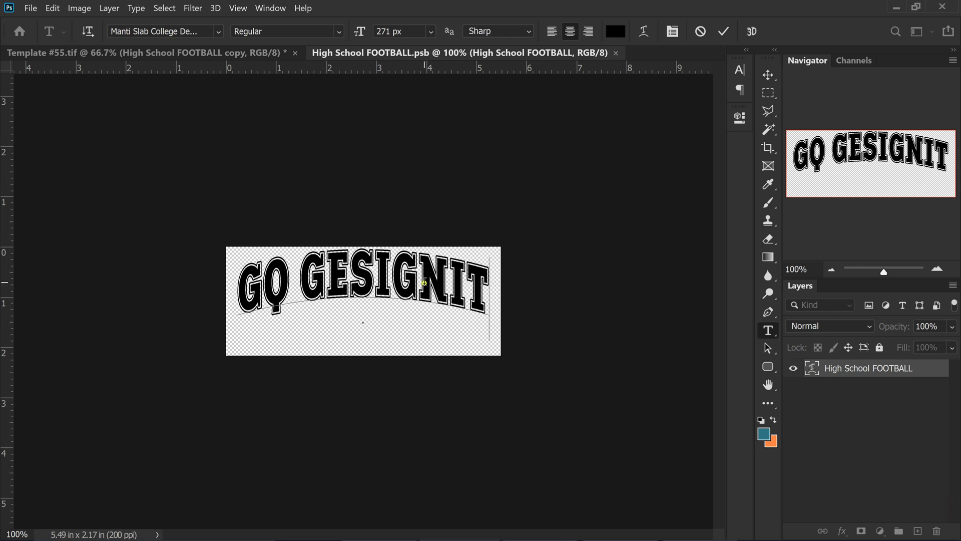
pyautogui.click(446, 284)
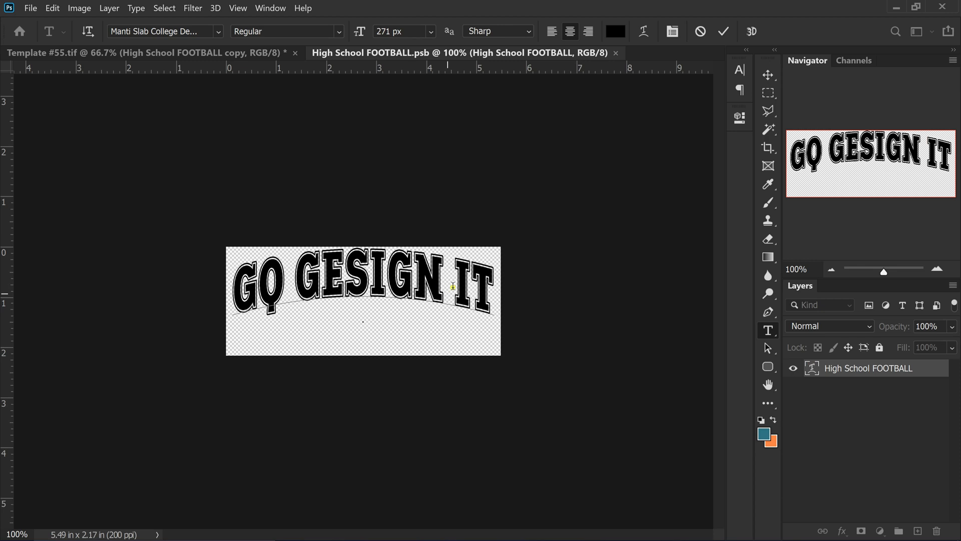
pyautogui.click(725, 31)
pyautogui.press('v')
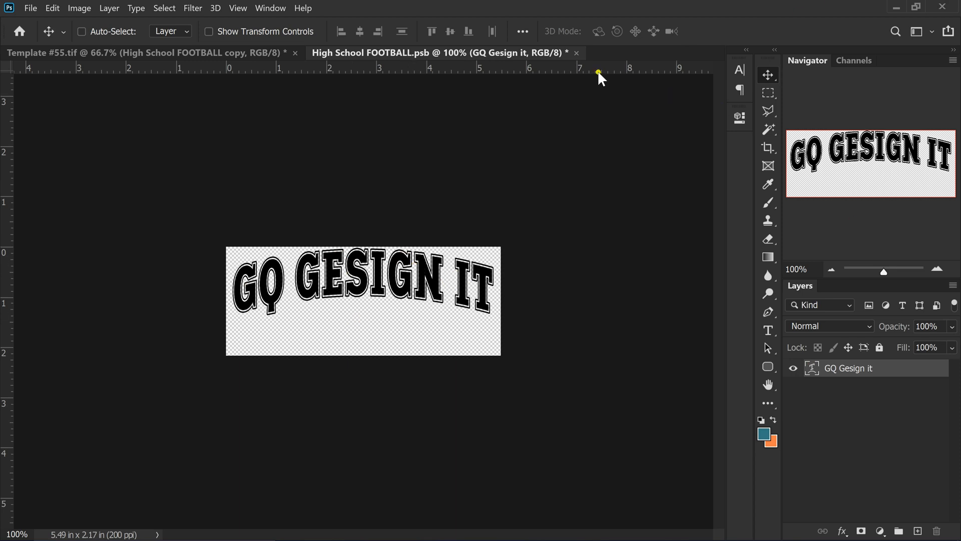
# Save the edited smart object and close it, returning to Template #55.tif
pyautogui.click(576, 53)
pyautogui.click(507, 234)
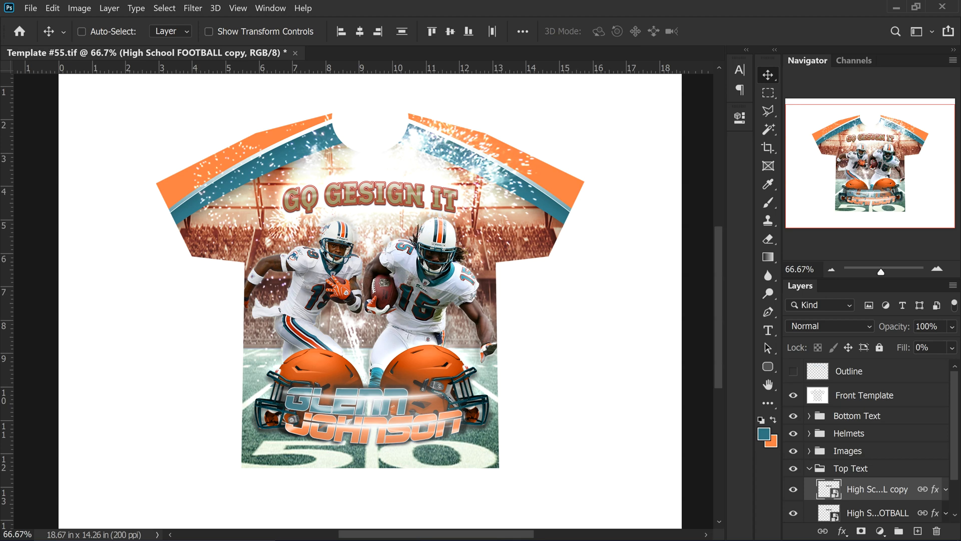
pyautogui.scroll(-2, 908, 511)
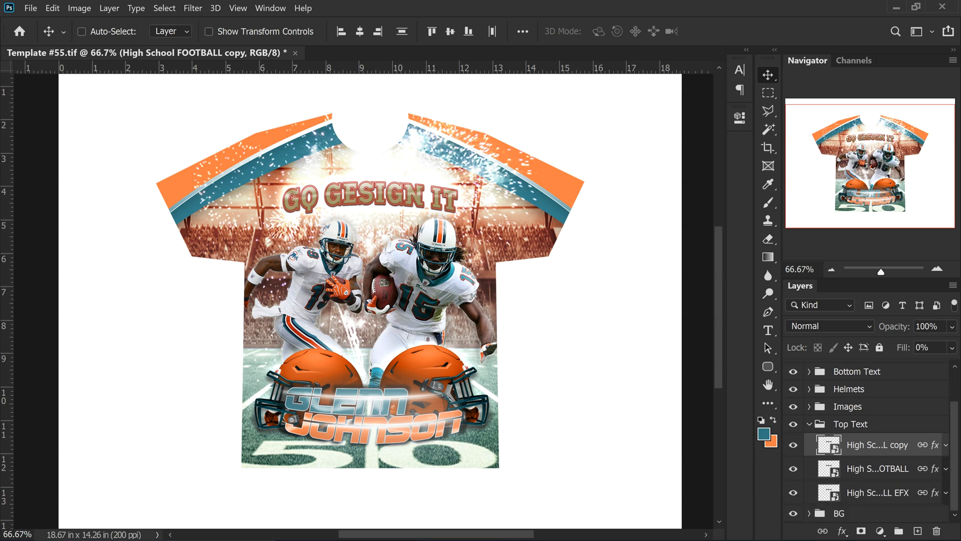
# Review the title copy layer's Bevel & Emboss effect without changing it
pyautogui.doubleClick(935, 445)
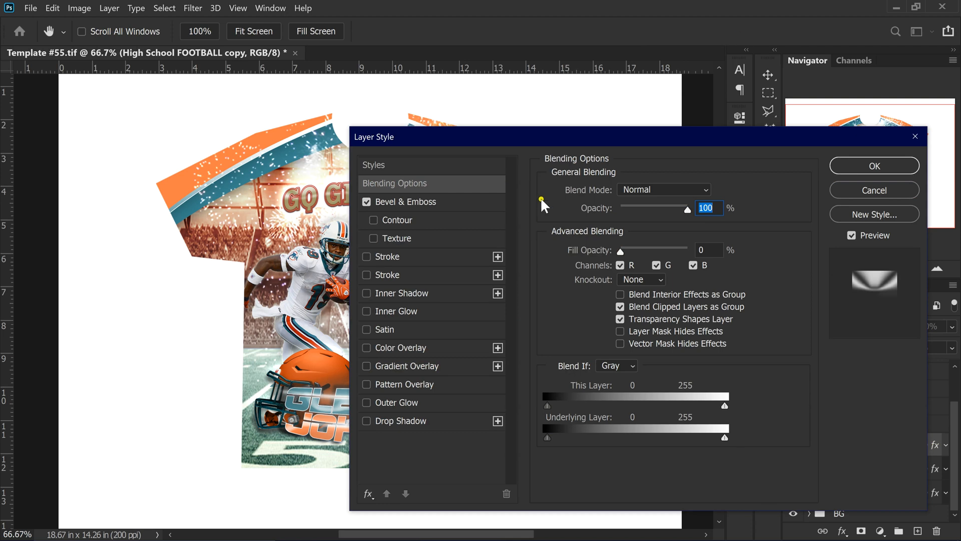
pyautogui.moveTo(518, 134); pyautogui.dragTo(564, 149)
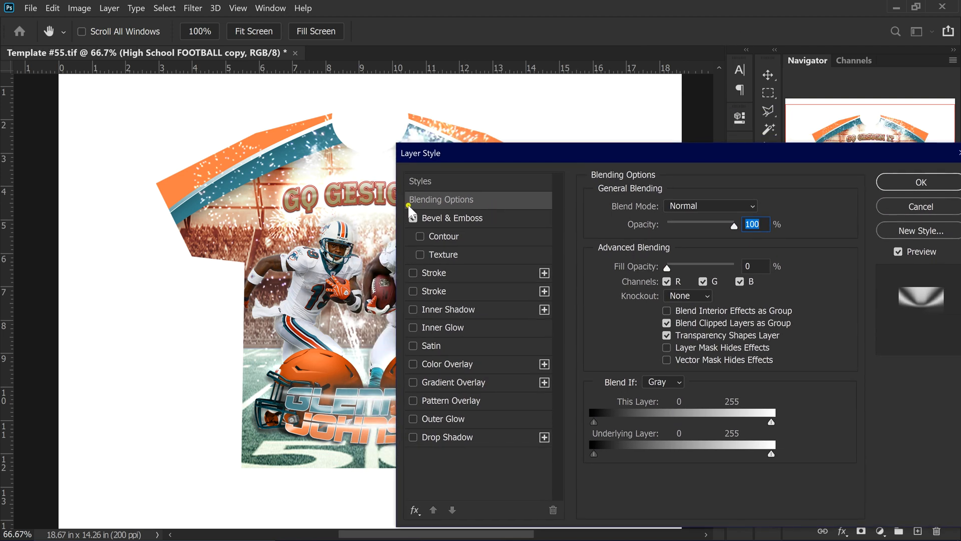
pyautogui.click(473, 219)
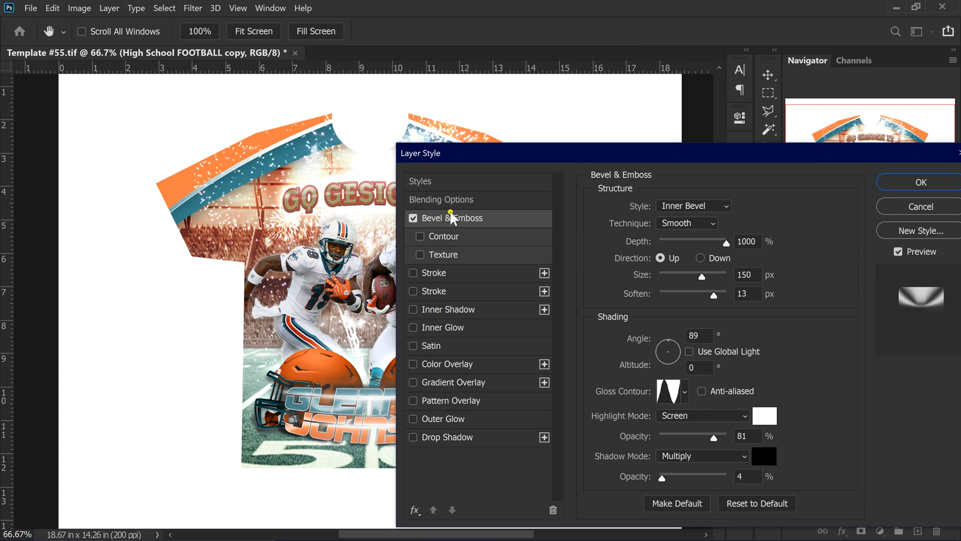
pyautogui.moveTo(876, 159); pyautogui.dragTo(651, 197)
pyautogui.click(714, 224)
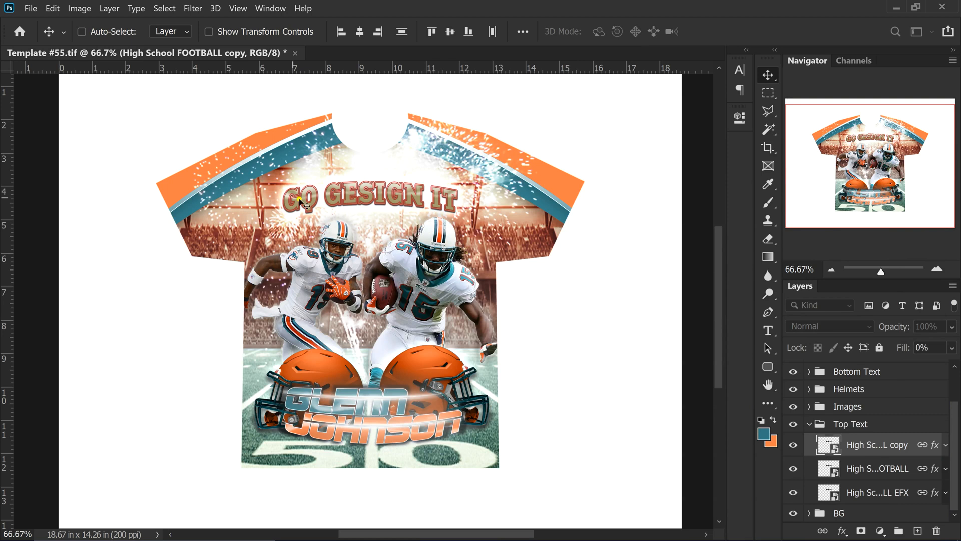
# Select the High School FOOTBALL title layer
pyautogui.scroll(4, 388, 223)
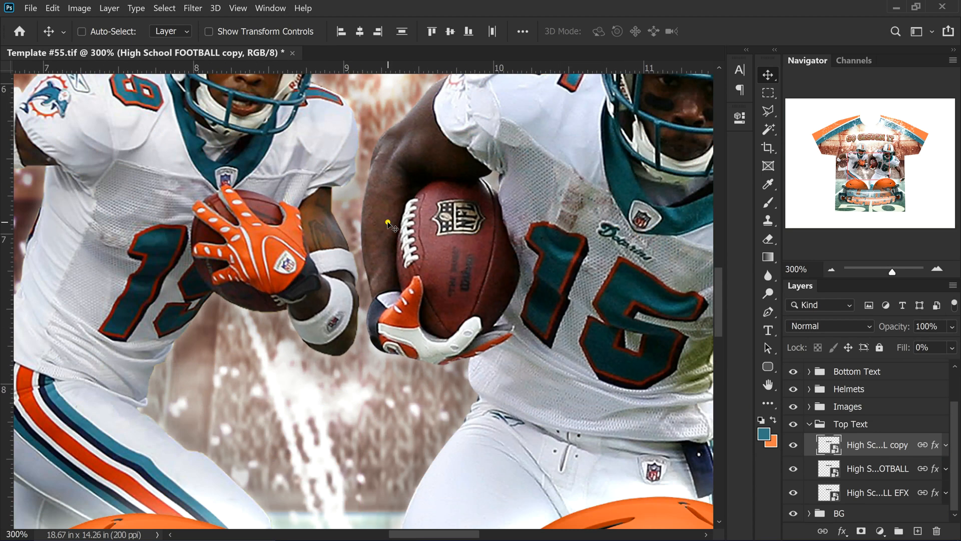
pyautogui.scroll(10, 388, 223)
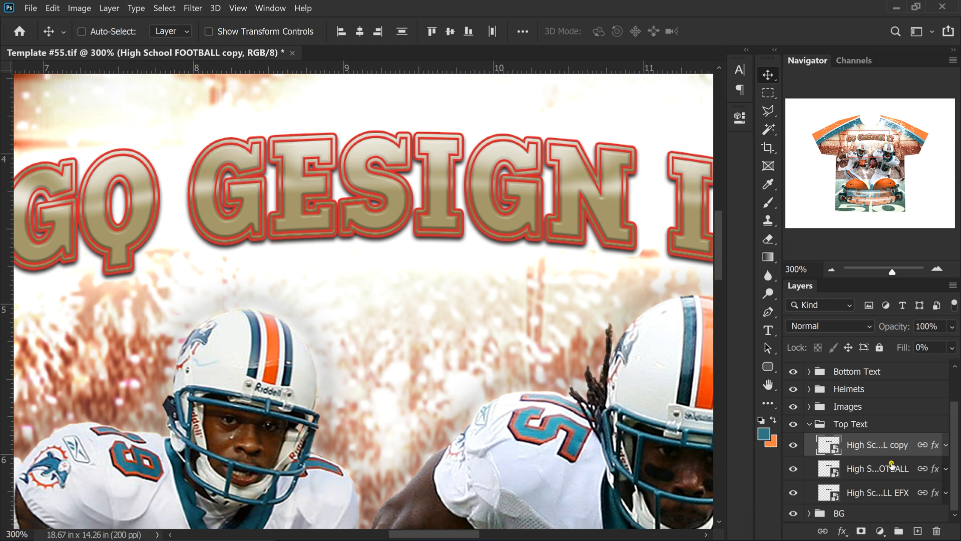
pyautogui.click(935, 470)
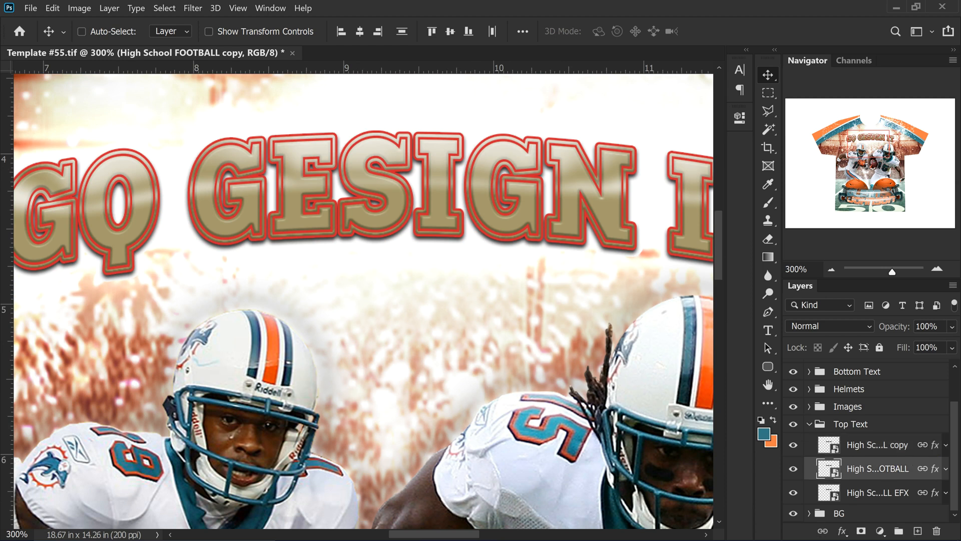
# Change the headline's red stroke outline to teal in Layer Style
pyautogui.doubleClick(923, 467)
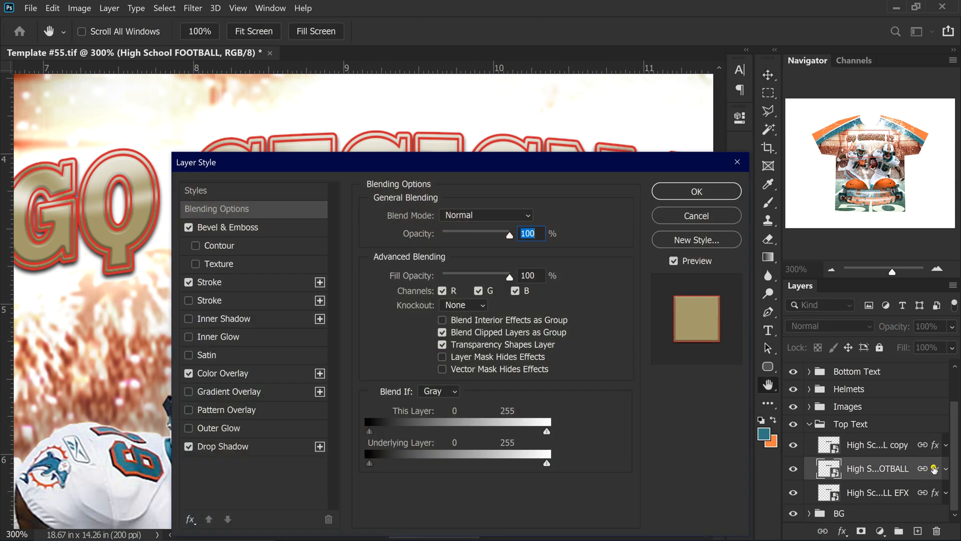
pyautogui.moveTo(273, 163); pyautogui.dragTo(429, 136)
pyautogui.click(415, 202)
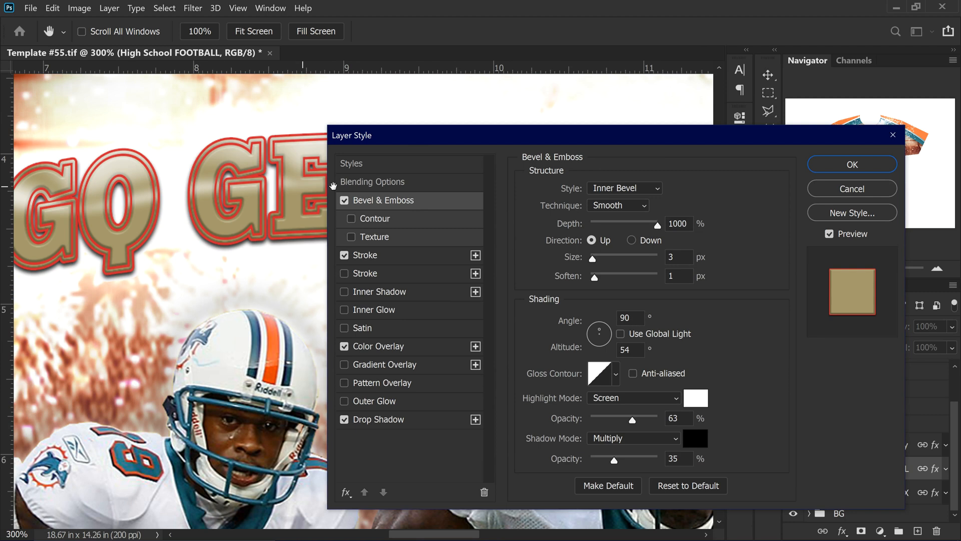
pyautogui.click(398, 255)
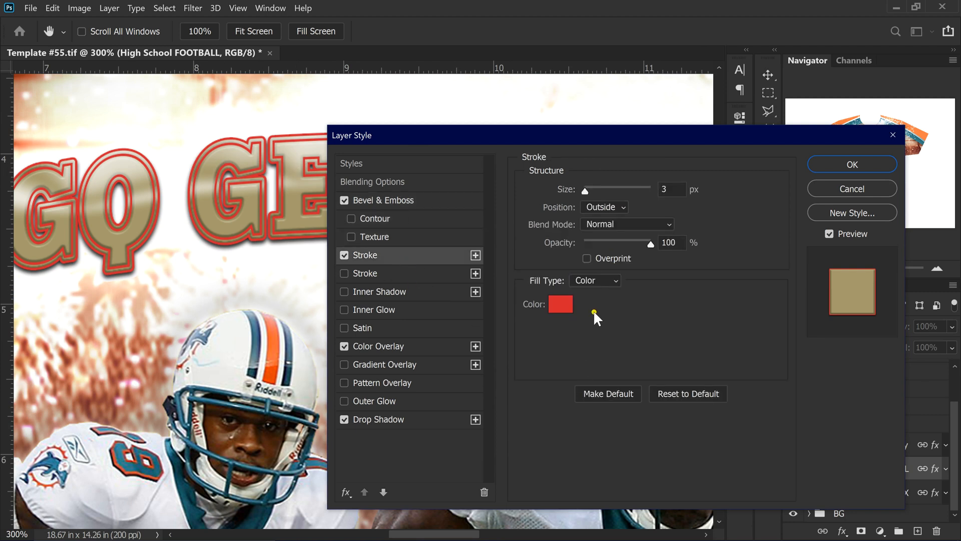
pyautogui.click(566, 305)
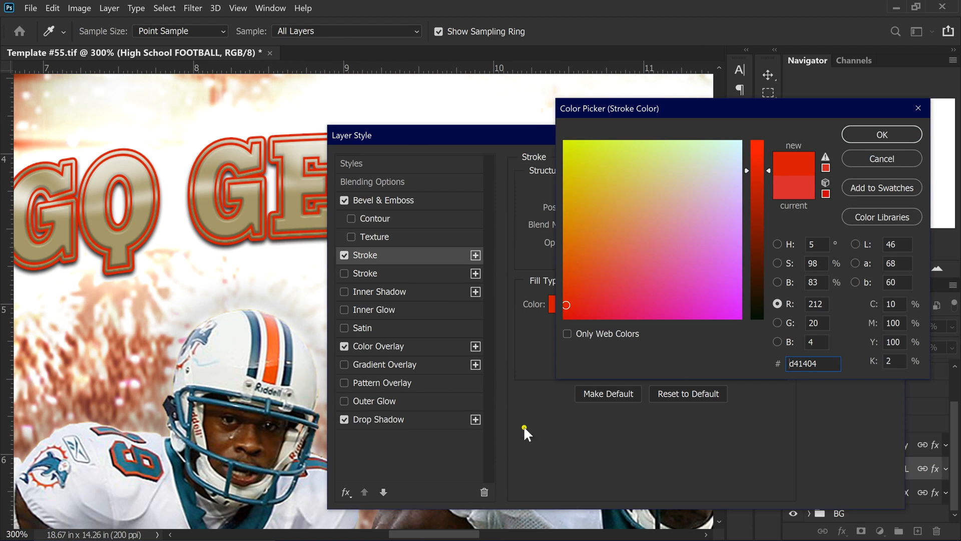
pyautogui.click(896, 159)
pyautogui.moveTo(752, 133); pyautogui.dragTo(735, 32)
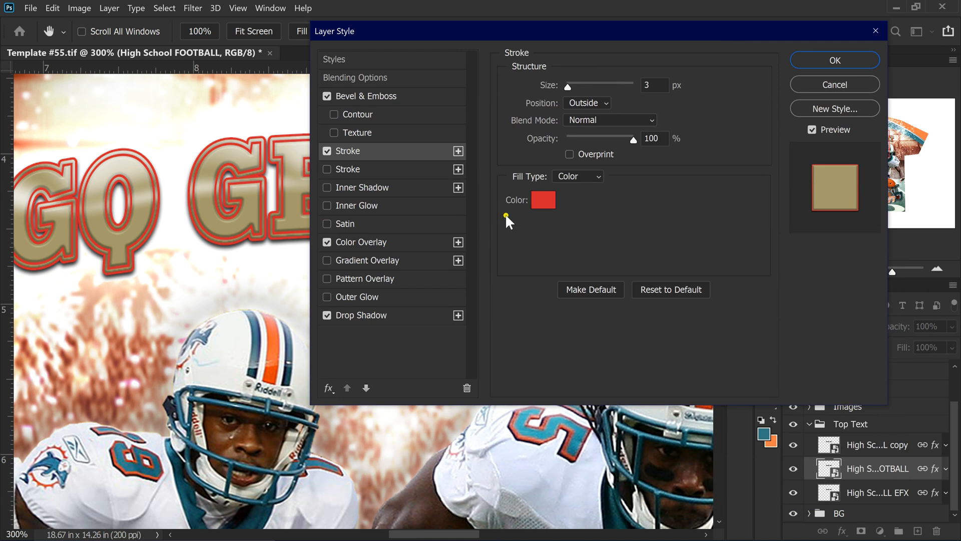
pyautogui.click(552, 202)
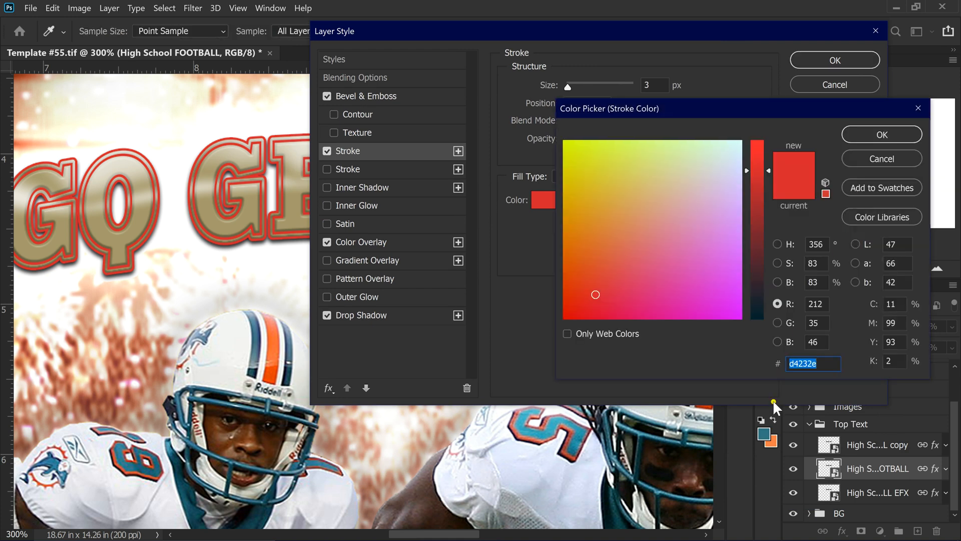
pyautogui.click(765, 432)
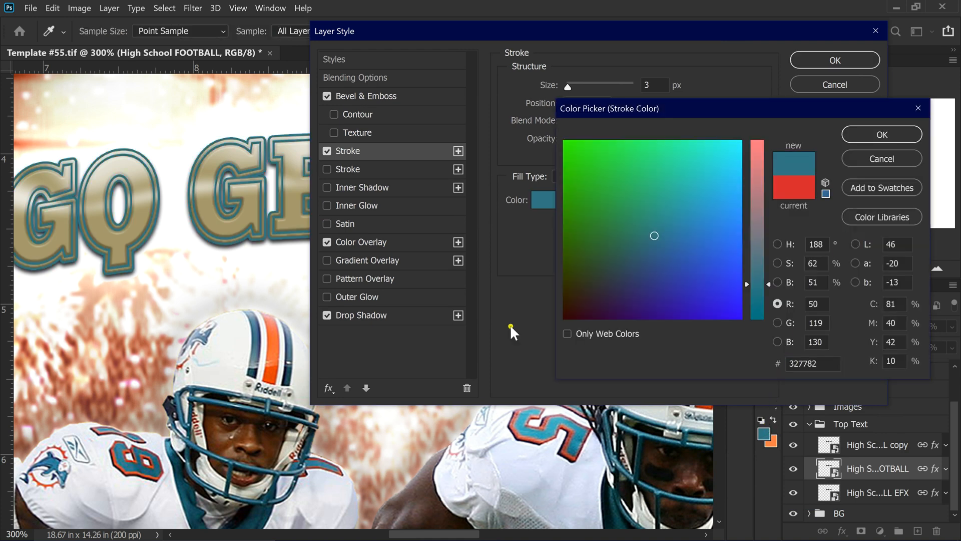
pyautogui.click(883, 134)
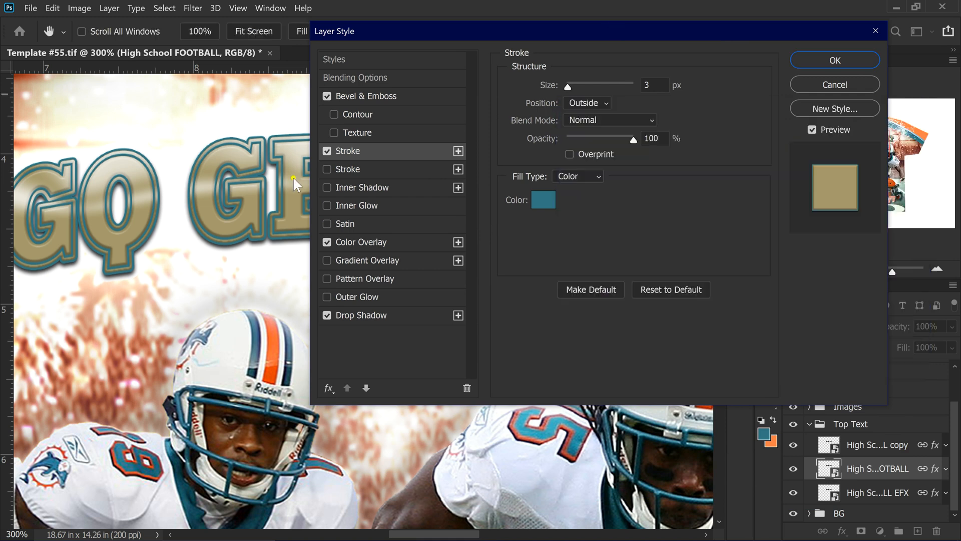
# Set the headline's color overlay to orange #ff7d46 and apply the style
pyautogui.click(355, 239)
pyautogui.click(673, 88)
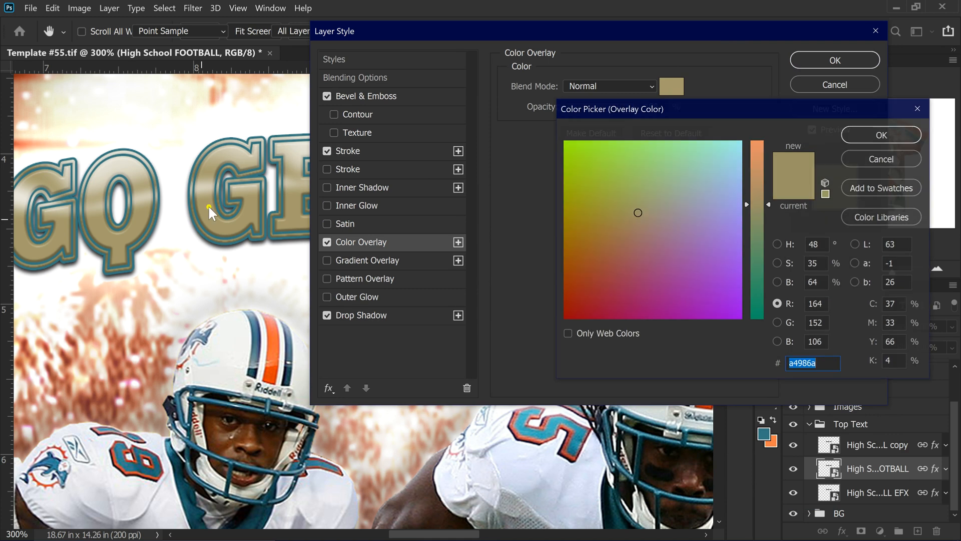
pyautogui.click(774, 442)
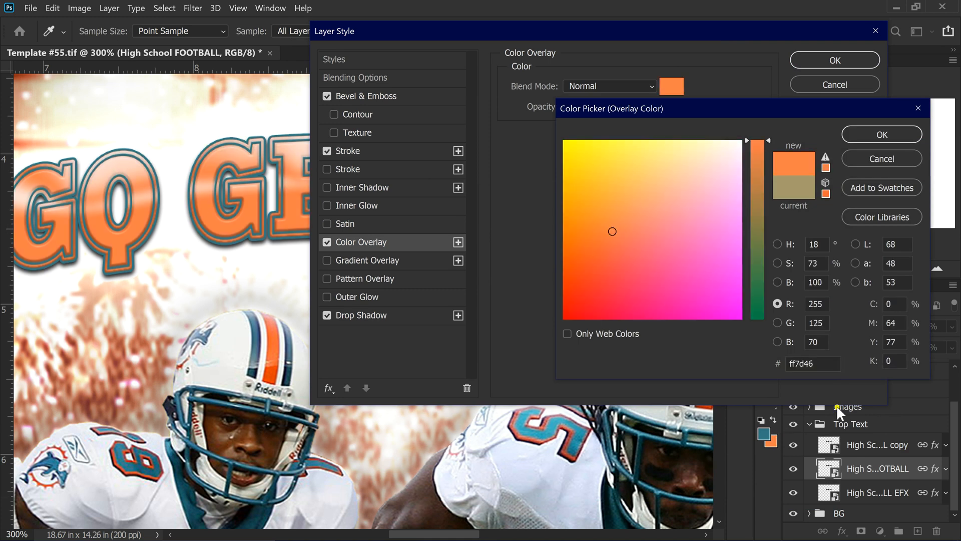
pyautogui.click(879, 135)
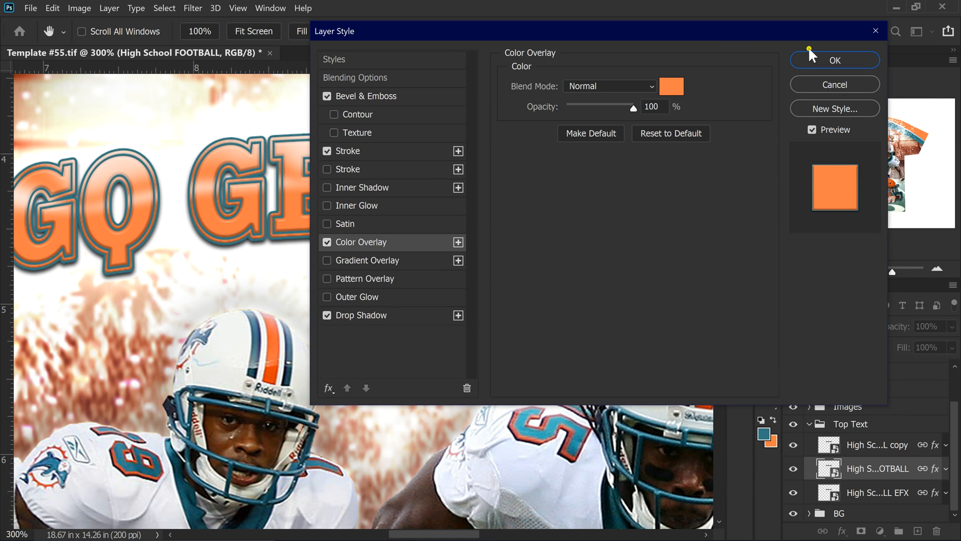
pyautogui.click(352, 311)
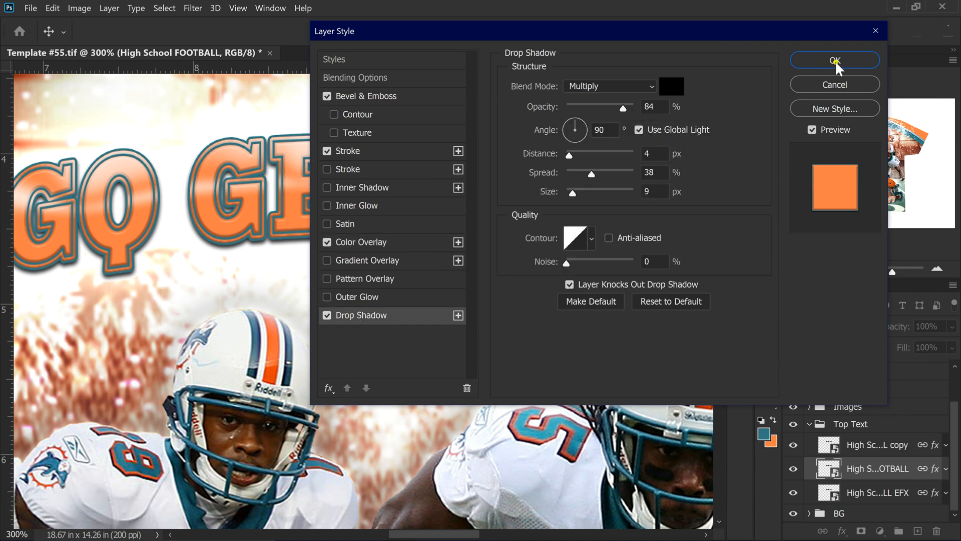
pyautogui.press('Return')
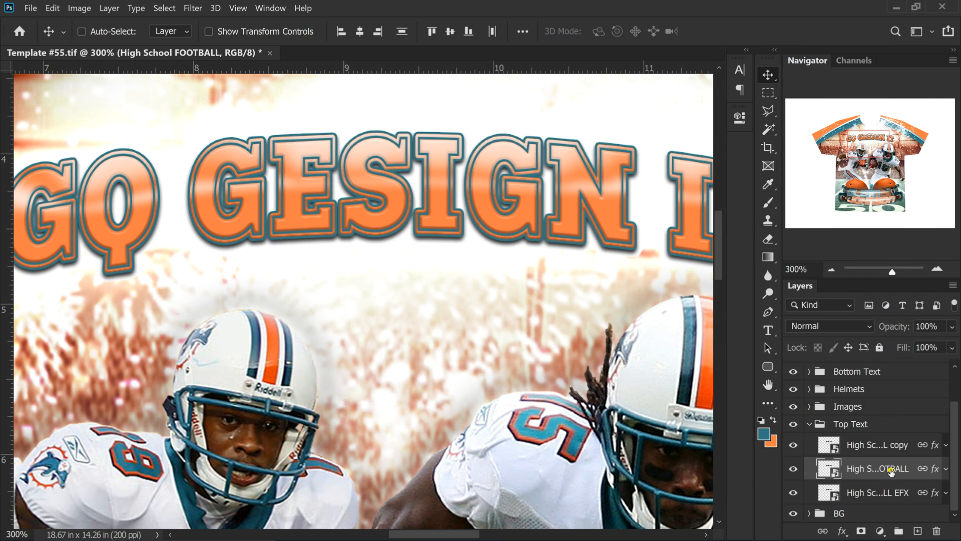
# Inspect the EFX layer's Outer Glow, Stroke and Bevel & Emboss settings, leaving them unchanged
pyautogui.click(935, 495)
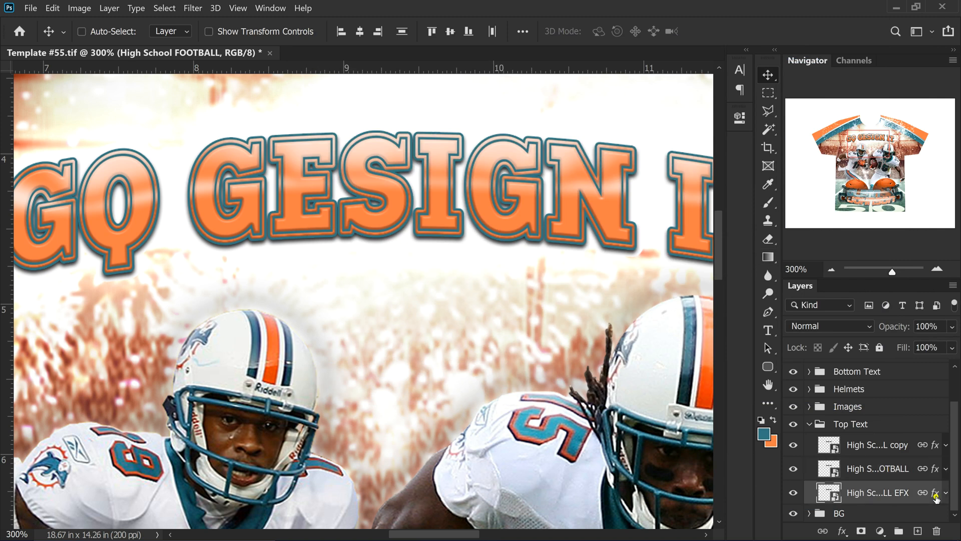
pyautogui.doubleClick(936, 496)
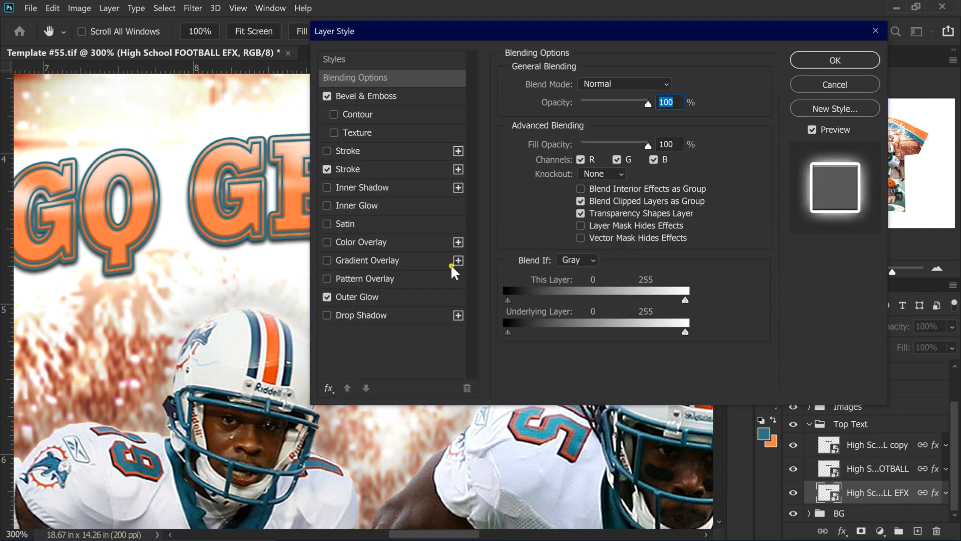
pyautogui.click(385, 295)
pyautogui.click(395, 170)
pyautogui.click(356, 151)
pyautogui.click(328, 151)
pyautogui.click(378, 166)
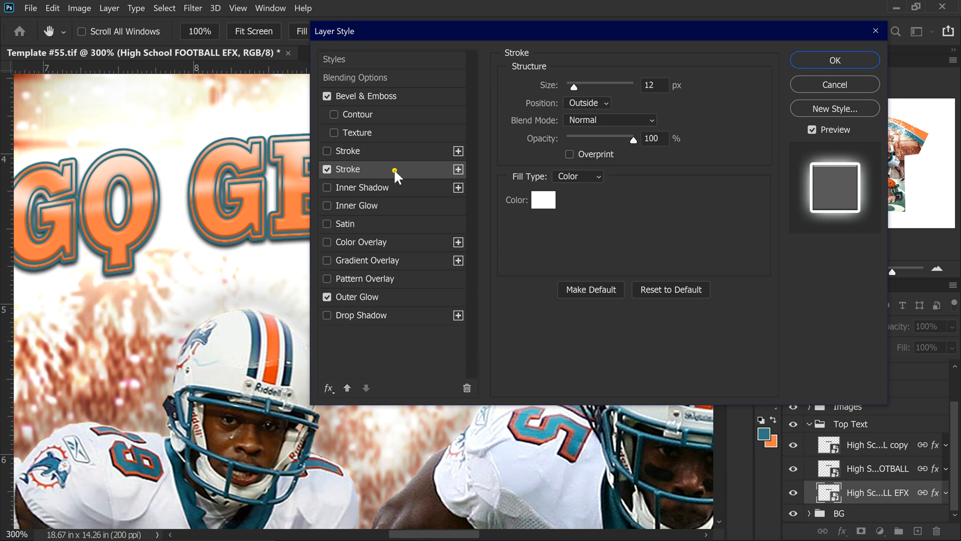
pyautogui.click(422, 92)
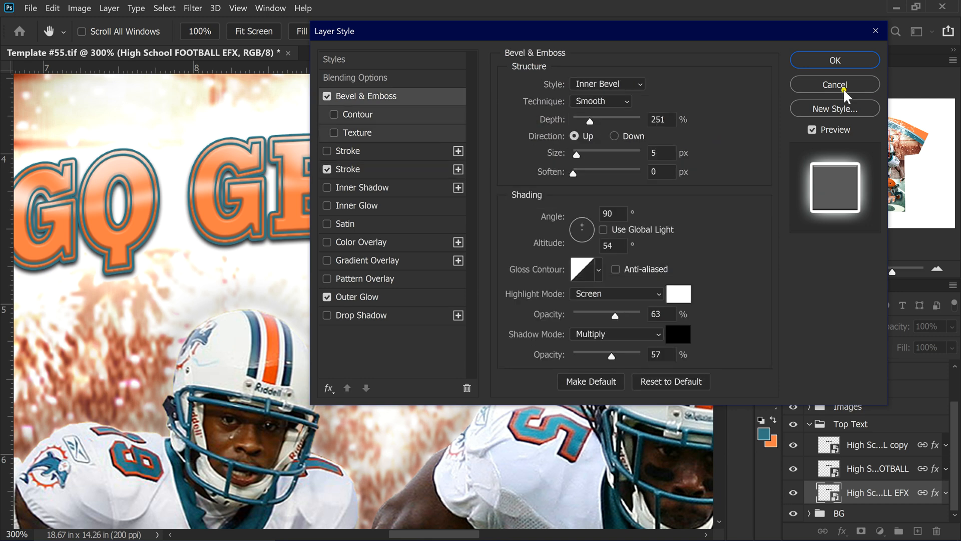
pyautogui.click(671, 293)
# Close Layer Style, zoom out to 66.67%, and collapse the Top Text group
pyautogui.press('Return')
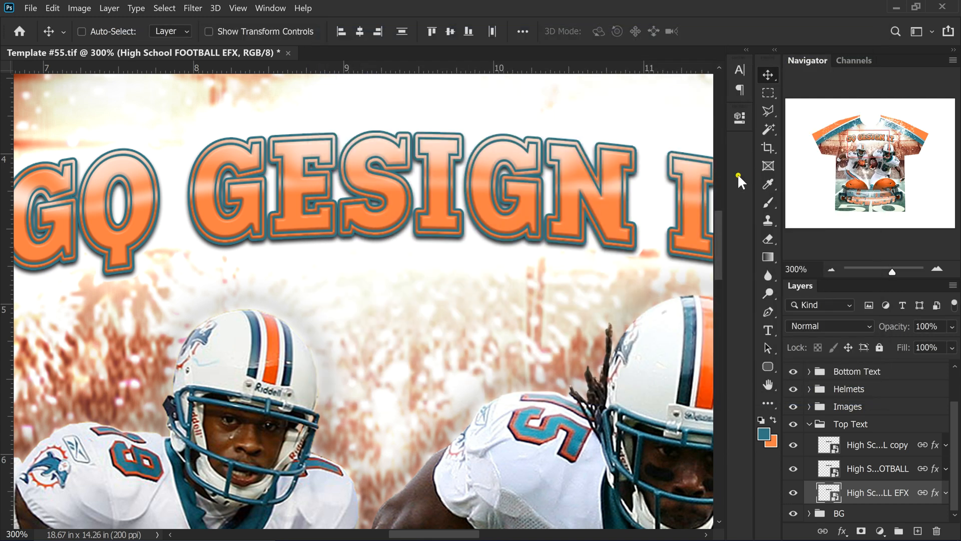
pyautogui.hotkey('ctrl', '-')
pyautogui.hotkey('ctrl', '-')
pyautogui.hotkey('ctrl', '-')
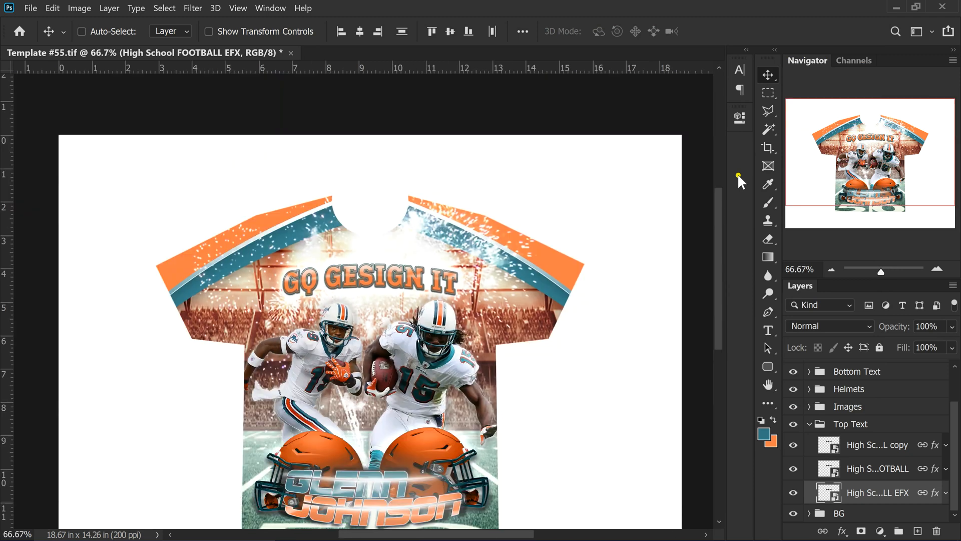
pyautogui.scroll(-3, 541, 229)
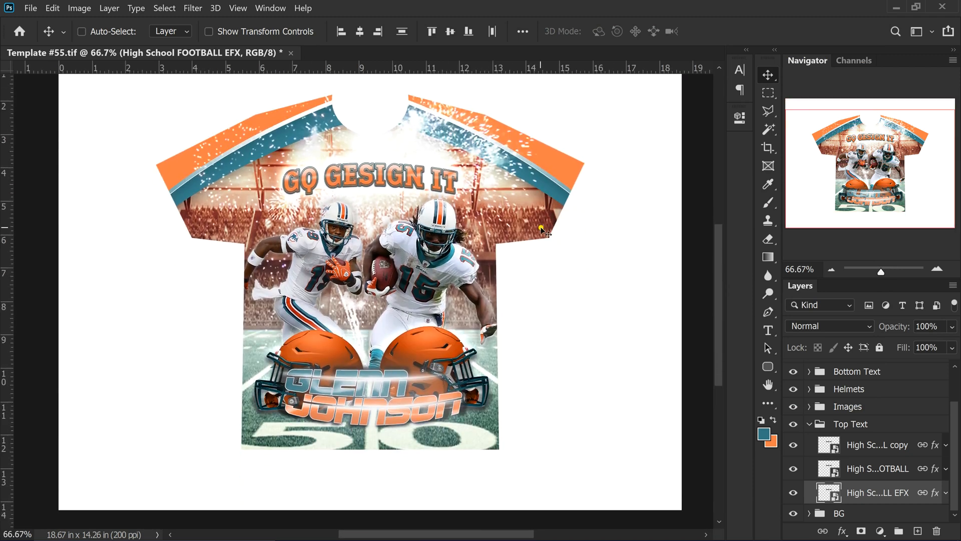
pyautogui.click(809, 424)
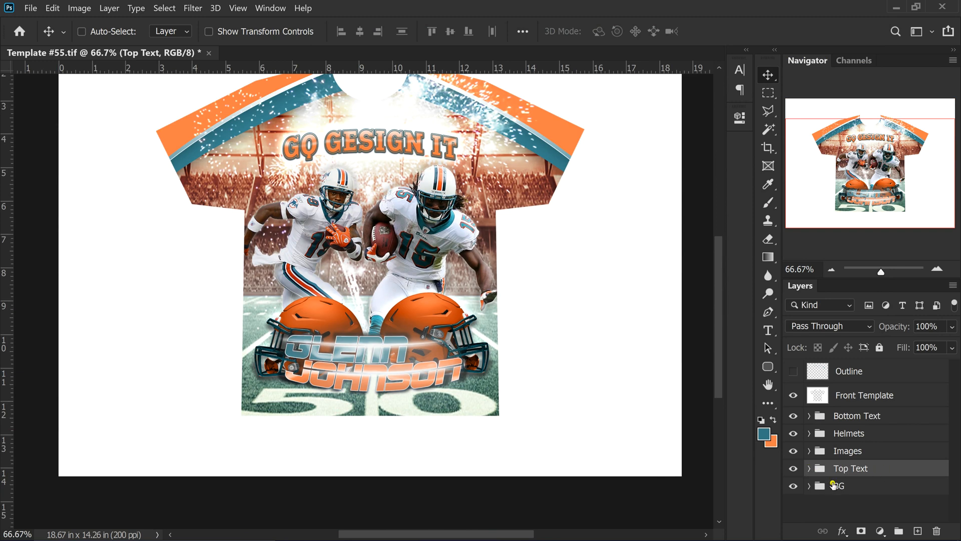
# Show the Outline layer and scale the headline to 106.52% width, 183.42% height
pyautogui.click(793, 371)
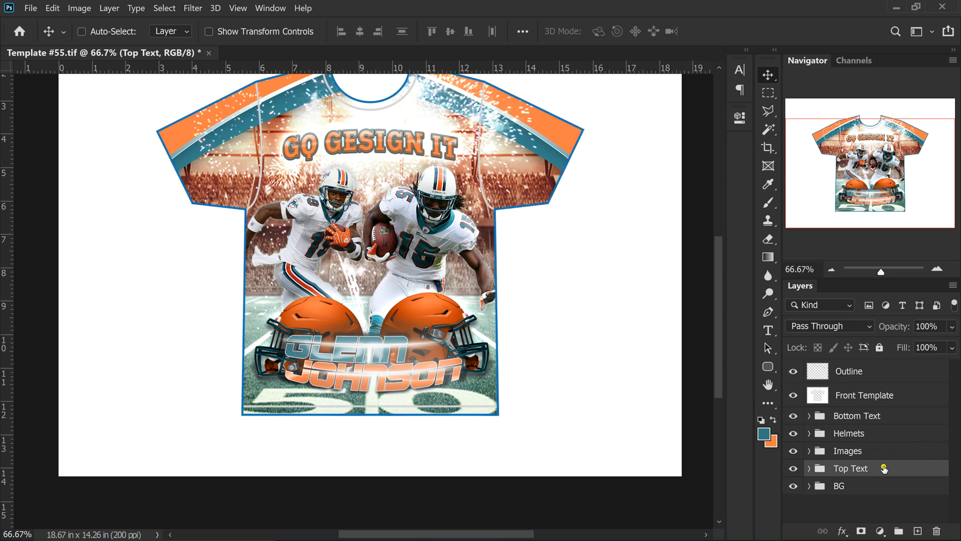
pyautogui.hotkey('ctrl', 't')
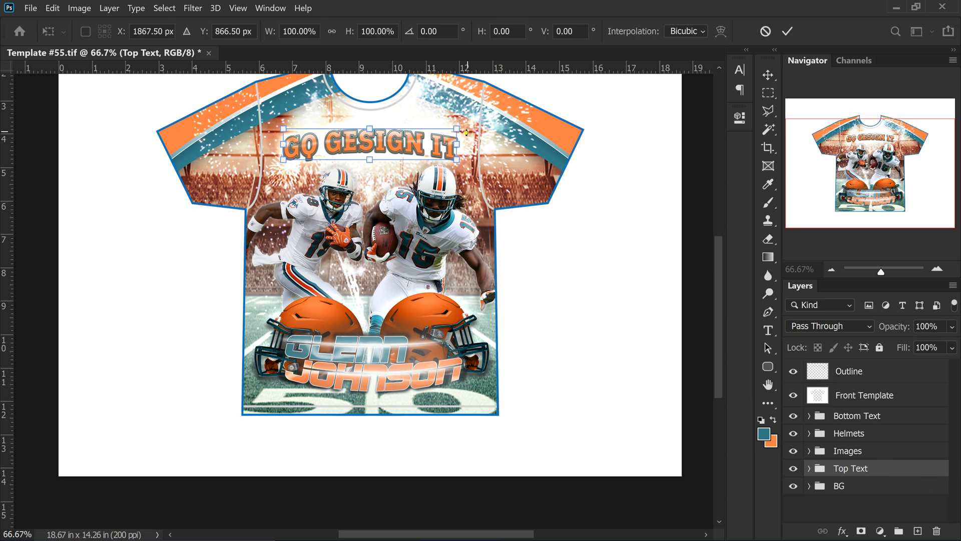
pyautogui.moveTo(453, 125); pyautogui.dragTo(459, 124)
pyautogui.moveTo(370, 161); pyautogui.dragTo(372, 185)
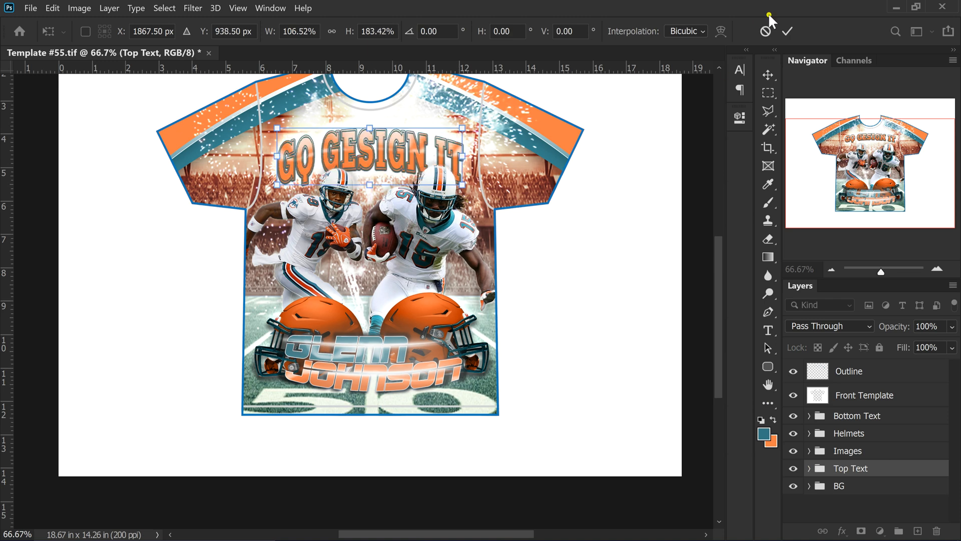
pyautogui.click(784, 44)
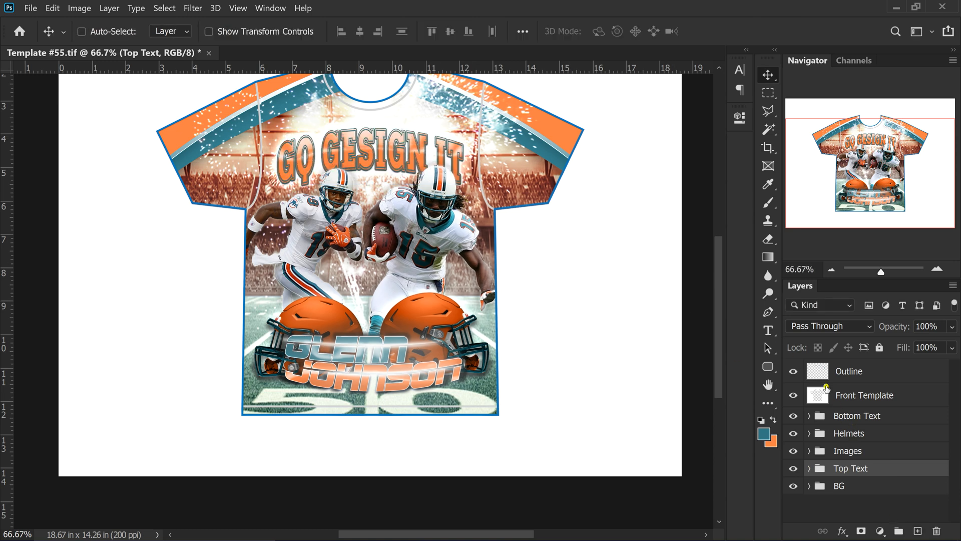
pyautogui.click(858, 417)
# Stretch the Bottom Text group to 109.66% height and commit the transform
pyautogui.hotkey('ctrl', 't')
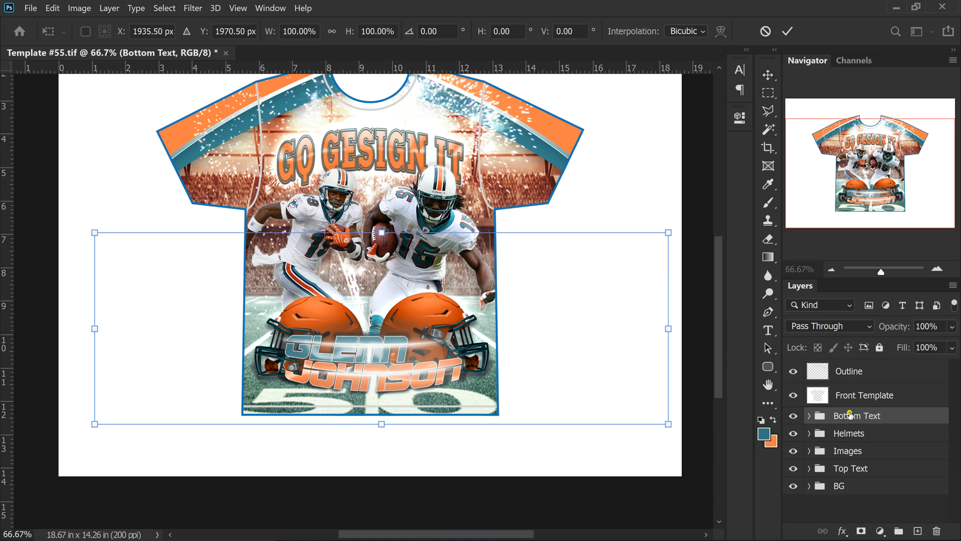
pyautogui.moveTo(383, 424); pyautogui.dragTo(391, 442)
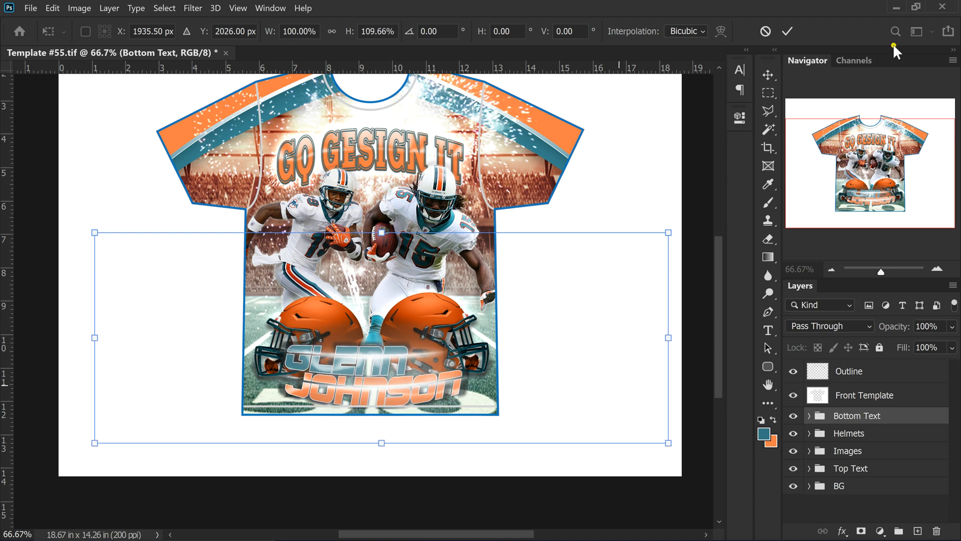
pyautogui.click(787, 31)
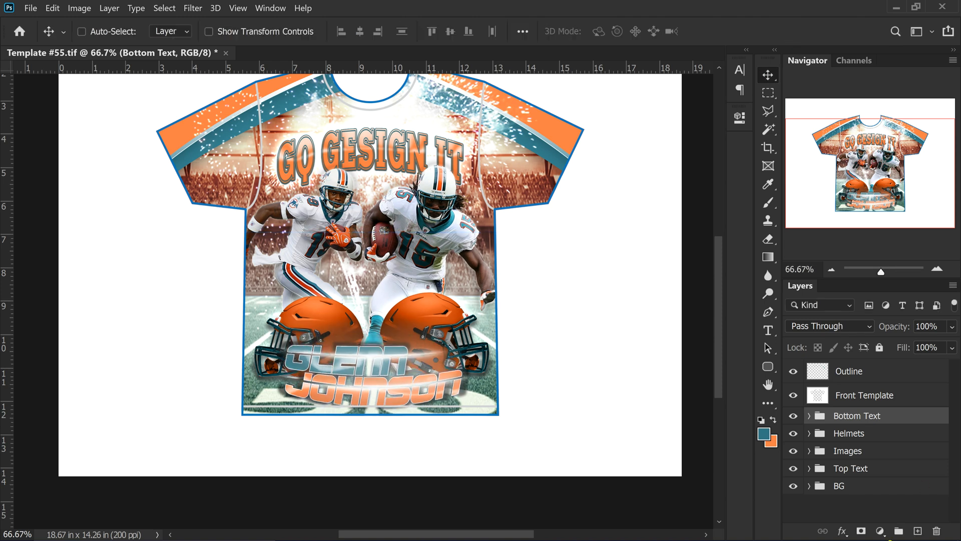
# Zoom out and hide the Outline and Front Template layers
pyautogui.click(831, 269)
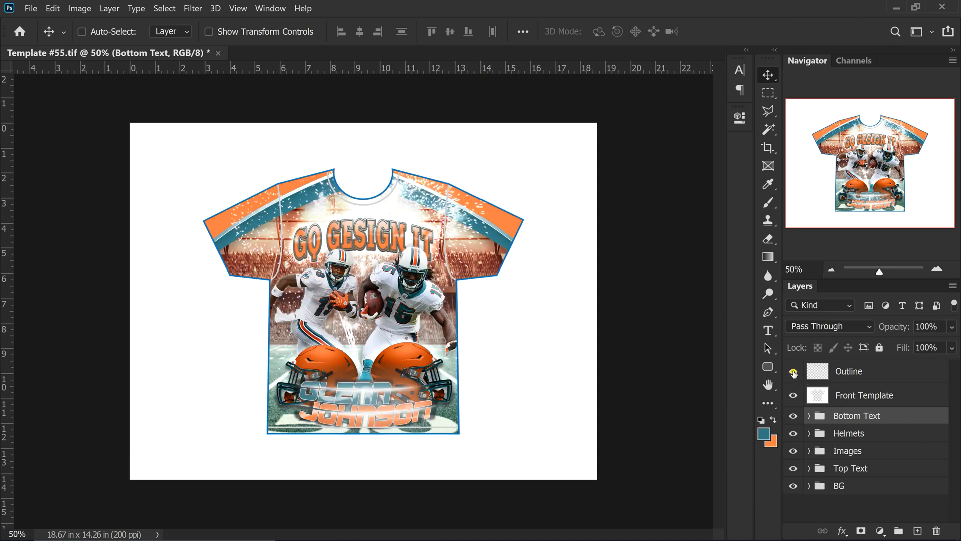
pyautogui.click(794, 373)
pyautogui.click(794, 395)
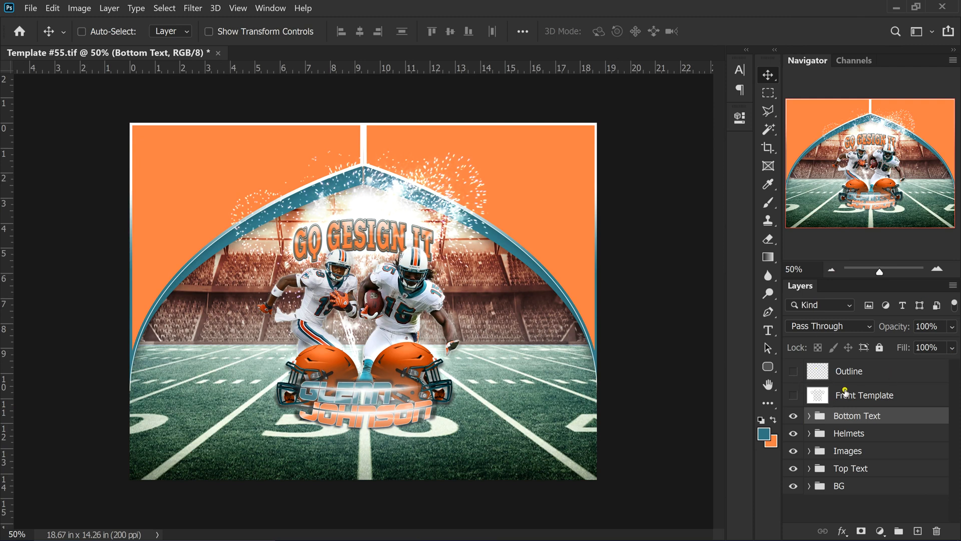
# Save a copy as Template #55.jpg on the Desktop at JPEG quality 12 Maximum
pyautogui.click(29, 9)
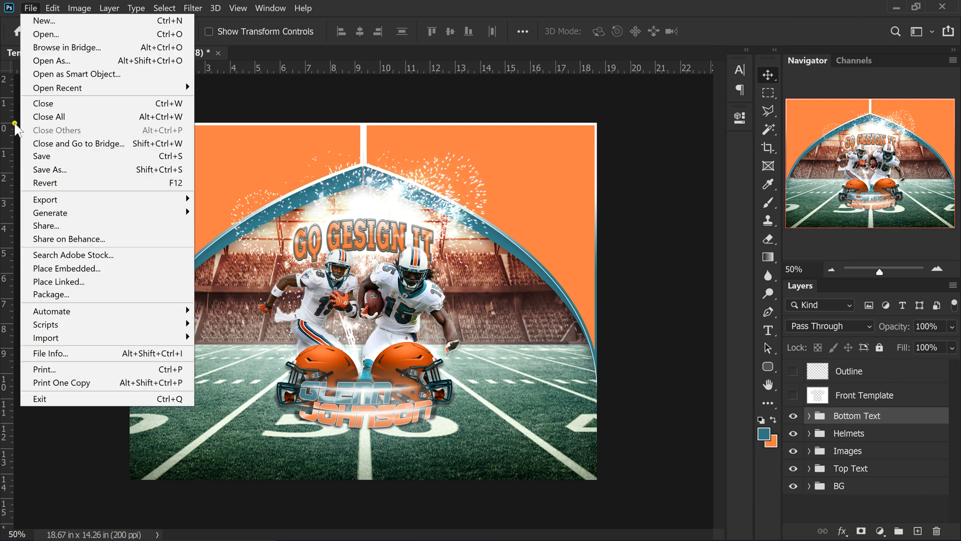
pyautogui.click(55, 169)
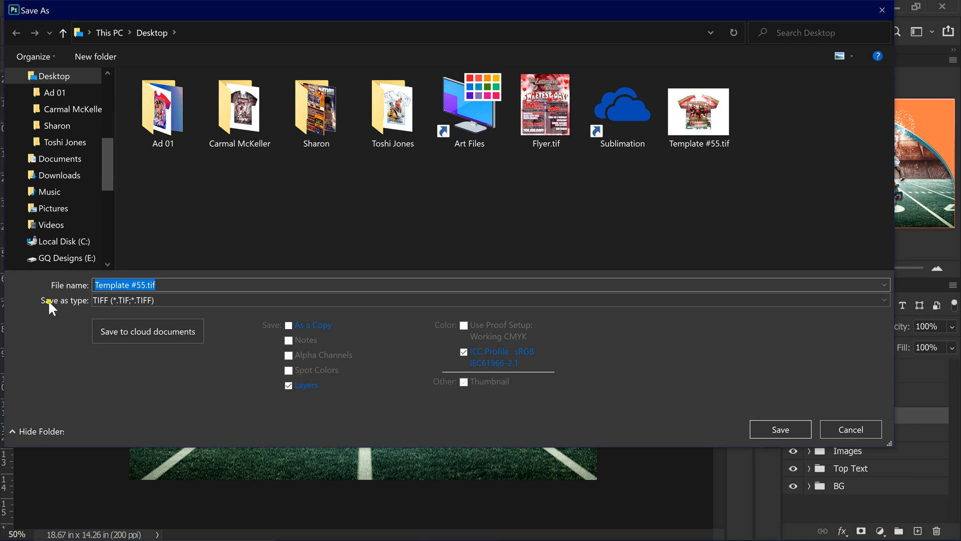
pyautogui.click(152, 298)
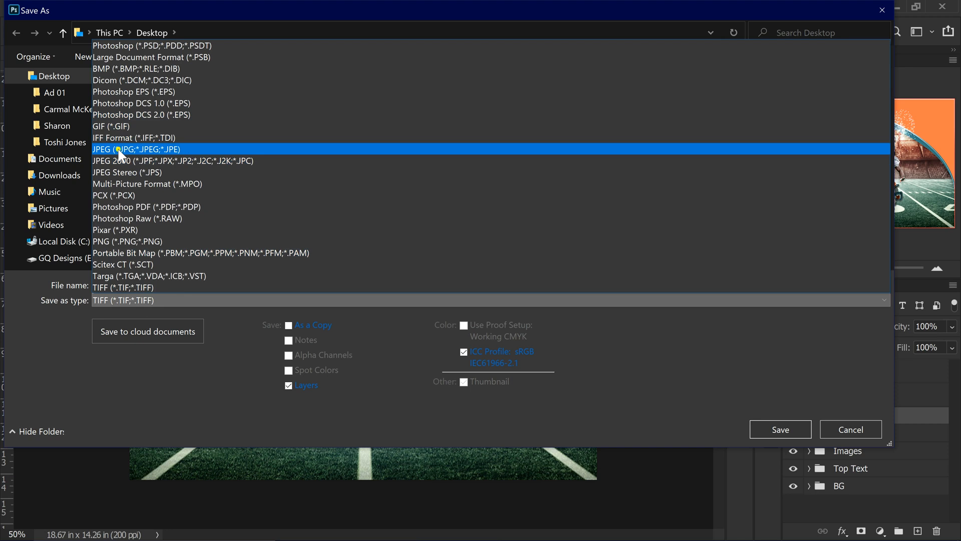
pyautogui.click(121, 149)
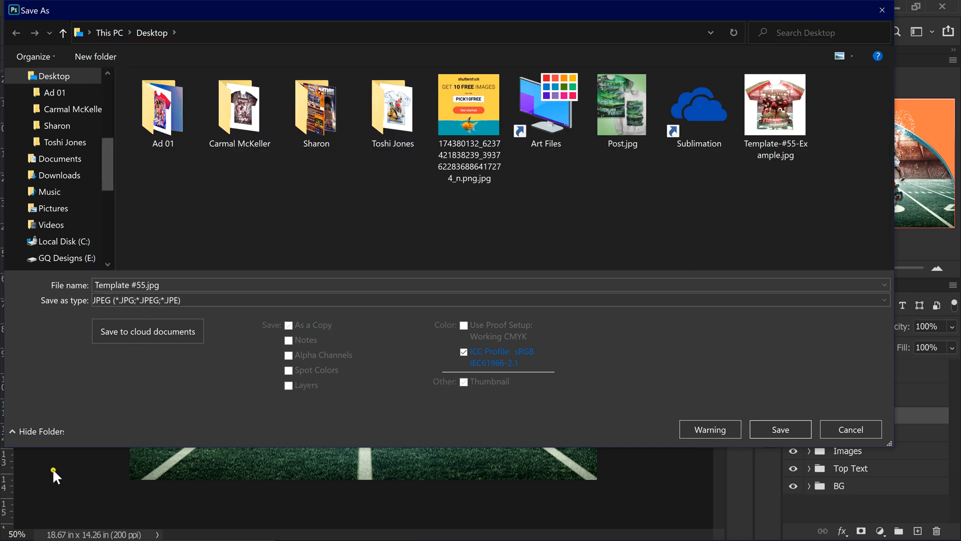
pyautogui.click(780, 429)
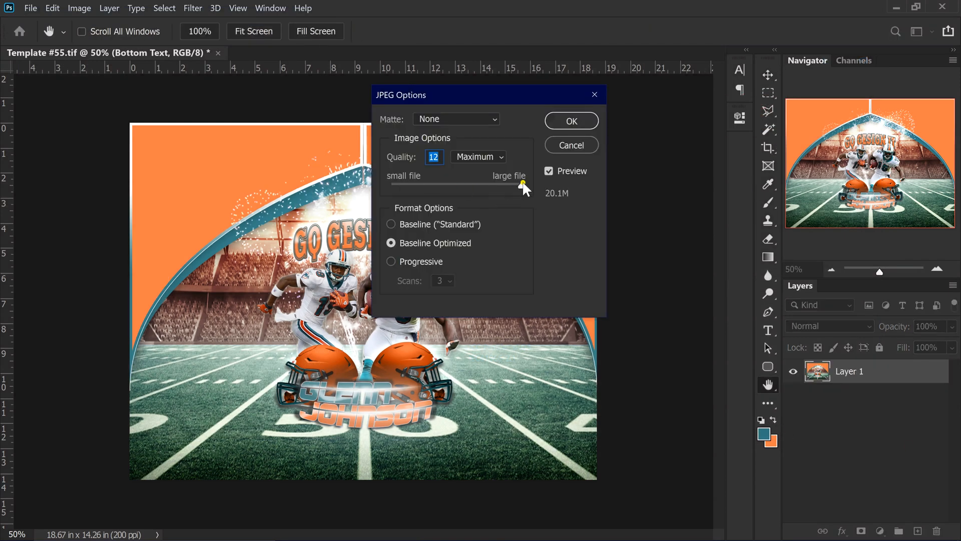
pyautogui.moveTo(521, 181); pyautogui.dragTo(518, 189)
pyautogui.click(578, 120)
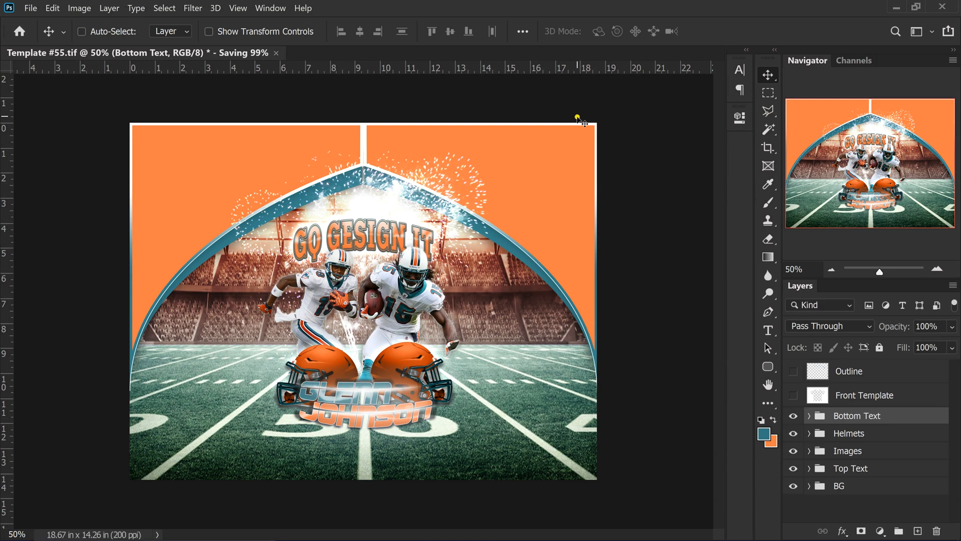
pyautogui.moveTo(793, 371); pyautogui.dragTo(796, 398)
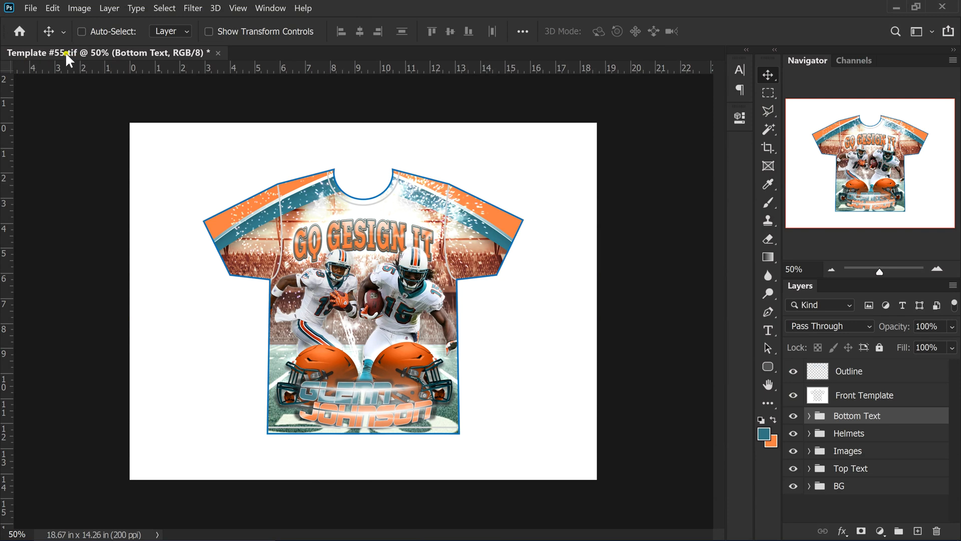
pyautogui.click(30, 8)
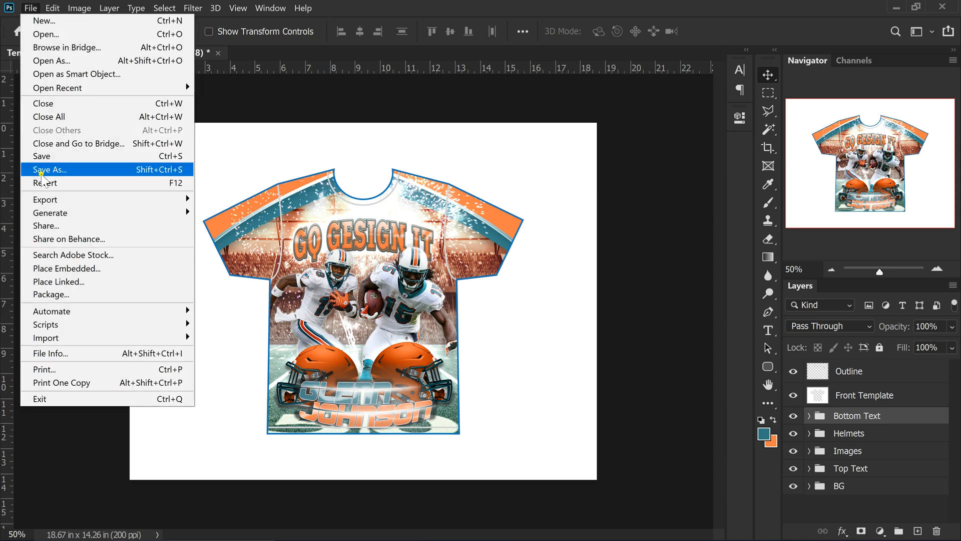
pyautogui.click(82, 172)
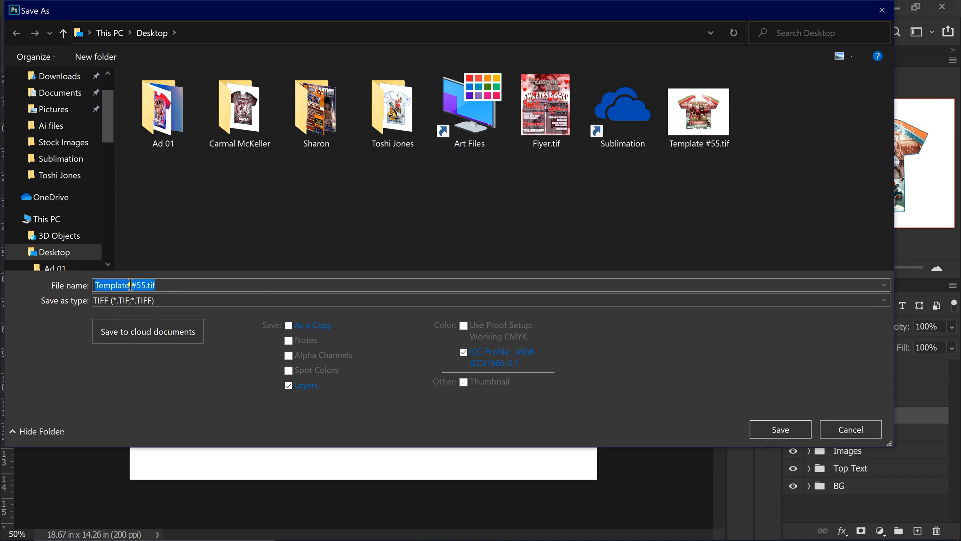
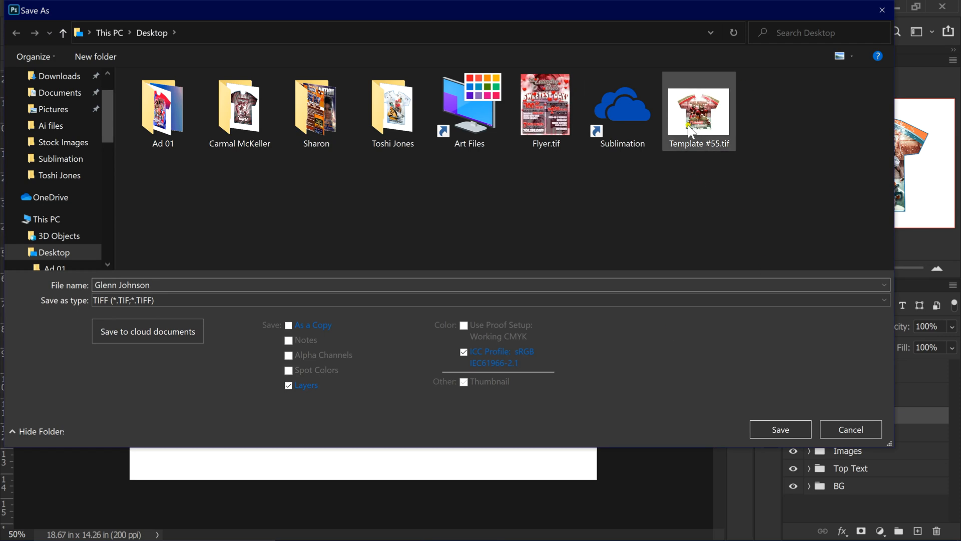
pyautogui.click(134, 300)
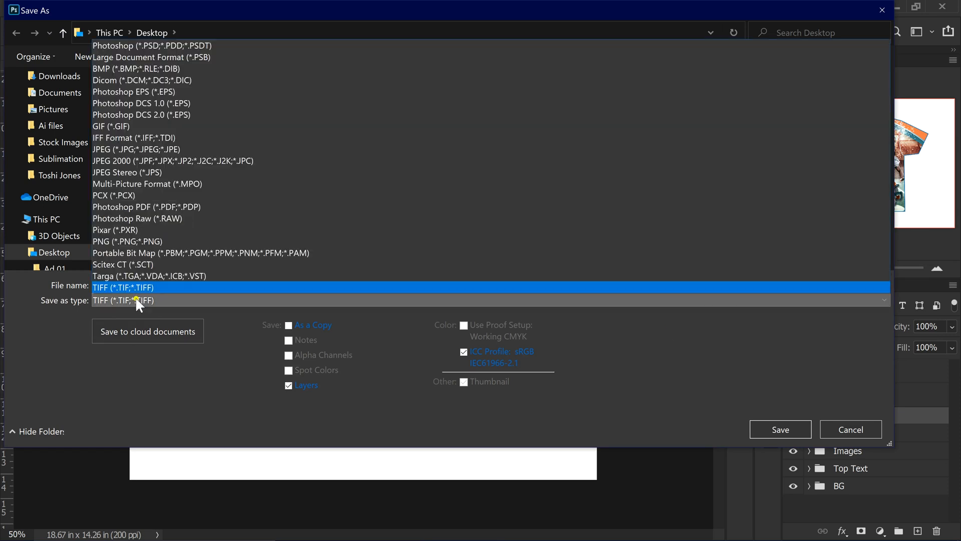
pyautogui.click(155, 46)
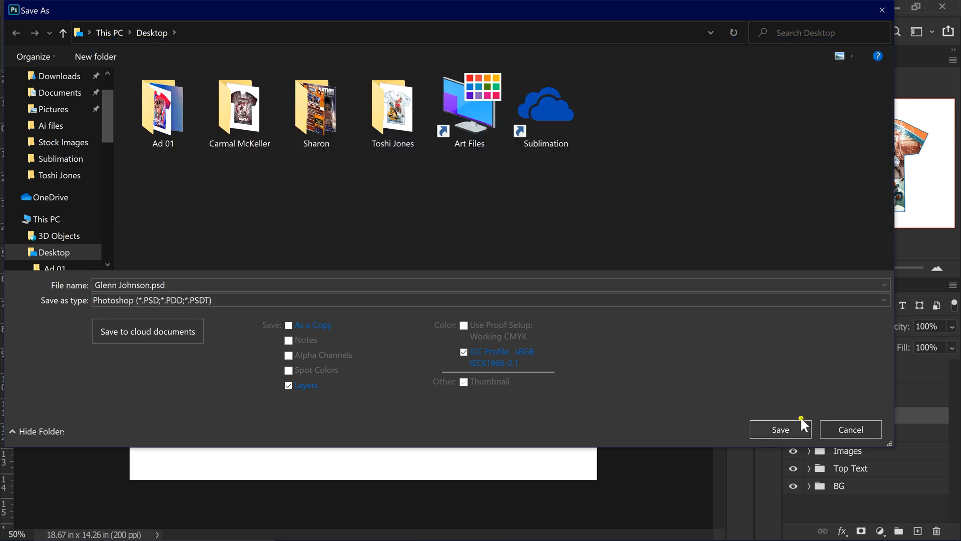
pyautogui.click(787, 425)
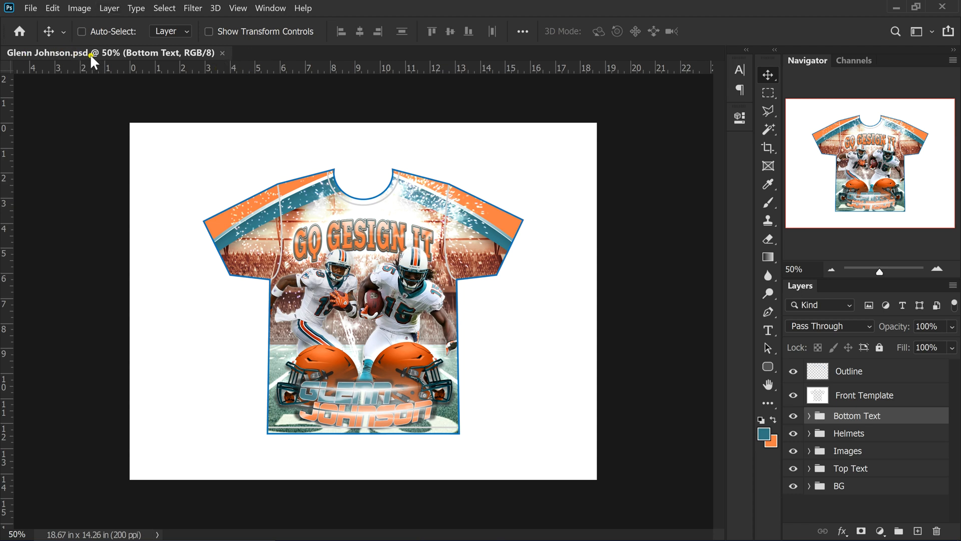
pyautogui.click(896, 7)
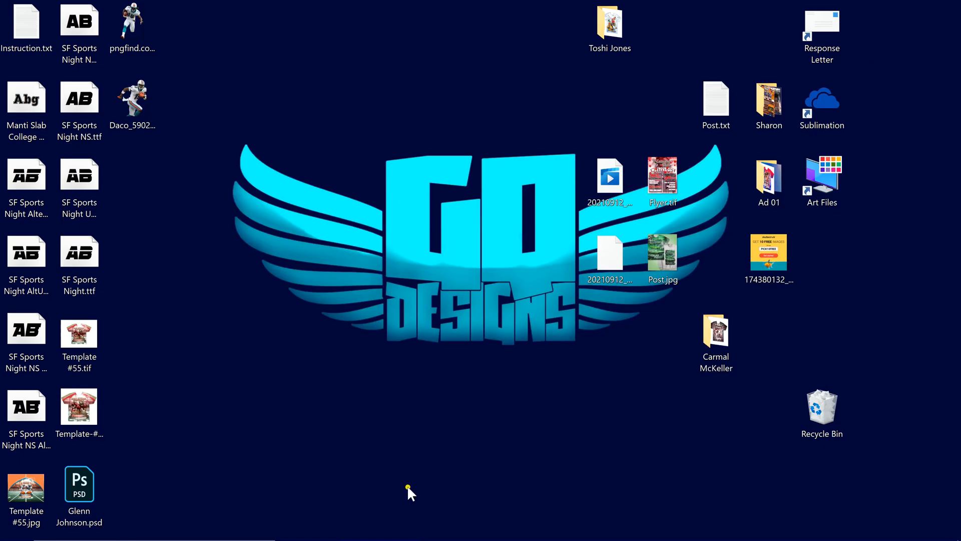
pyautogui.moveTo(28, 495); pyautogui.dragTo(400, 52)
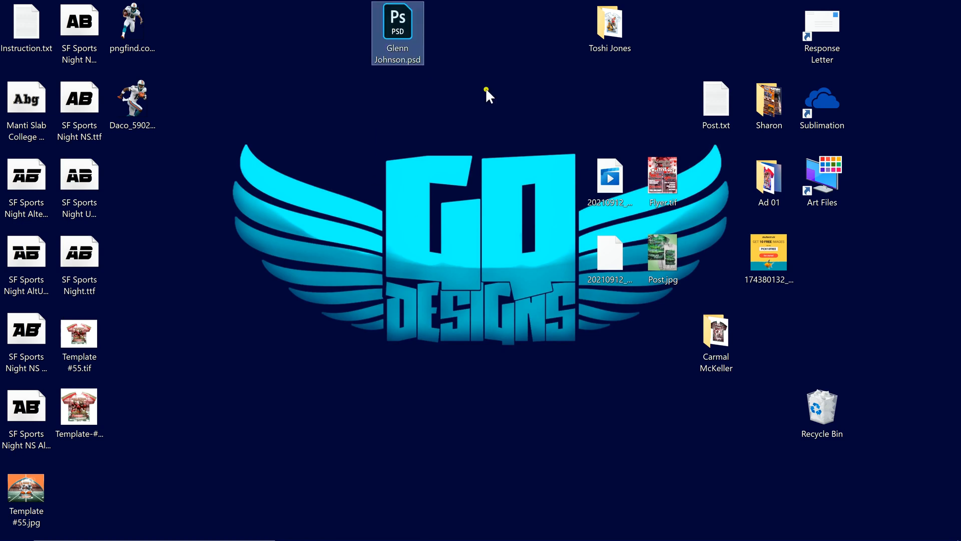
pyautogui.moveTo(79, 406)
pyautogui.mouseDown()
pyautogui.moveTo(279, 272)
pyautogui.moveTo(86, 414)
pyautogui.mouseUp()
pyautogui.moveTo(77, 337); pyautogui.dragTo(321, 71)
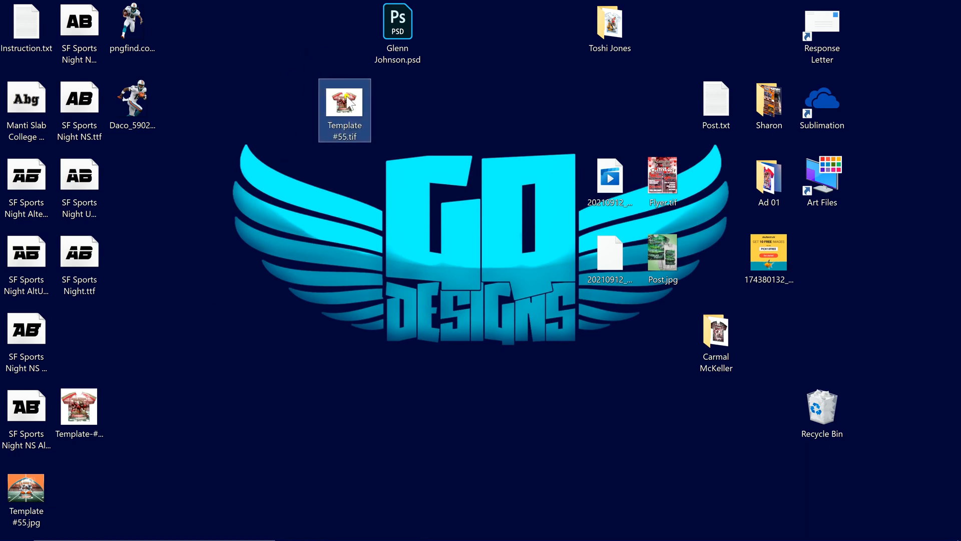
pyautogui.moveTo(343, 105); pyautogui.dragTo(339, 70)
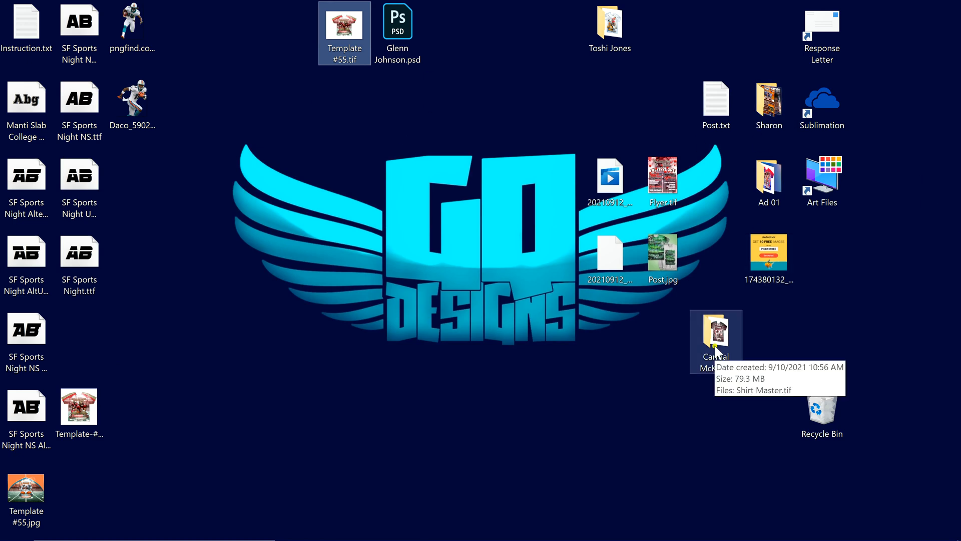
pyautogui.click(771, 112)
pyautogui.doubleClick(772, 110)
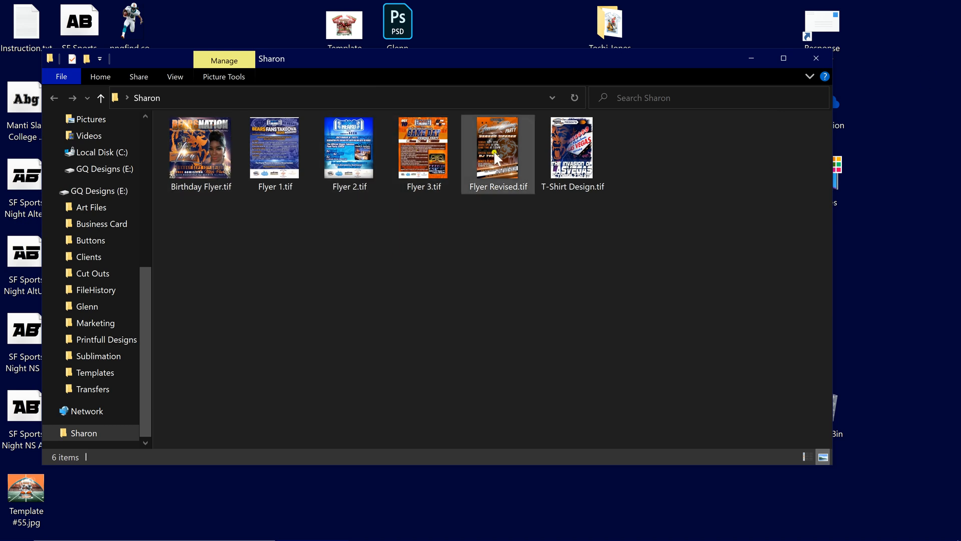
pyautogui.click(818, 60)
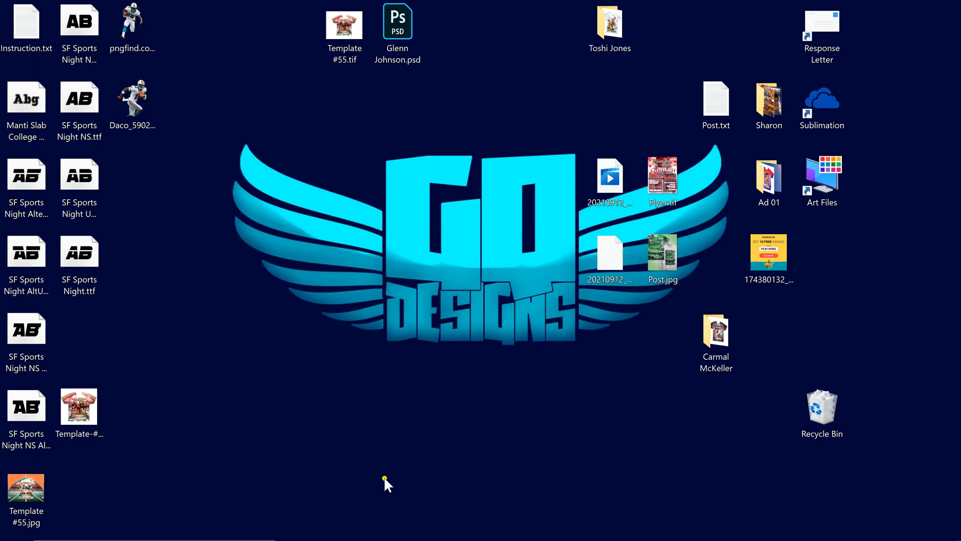